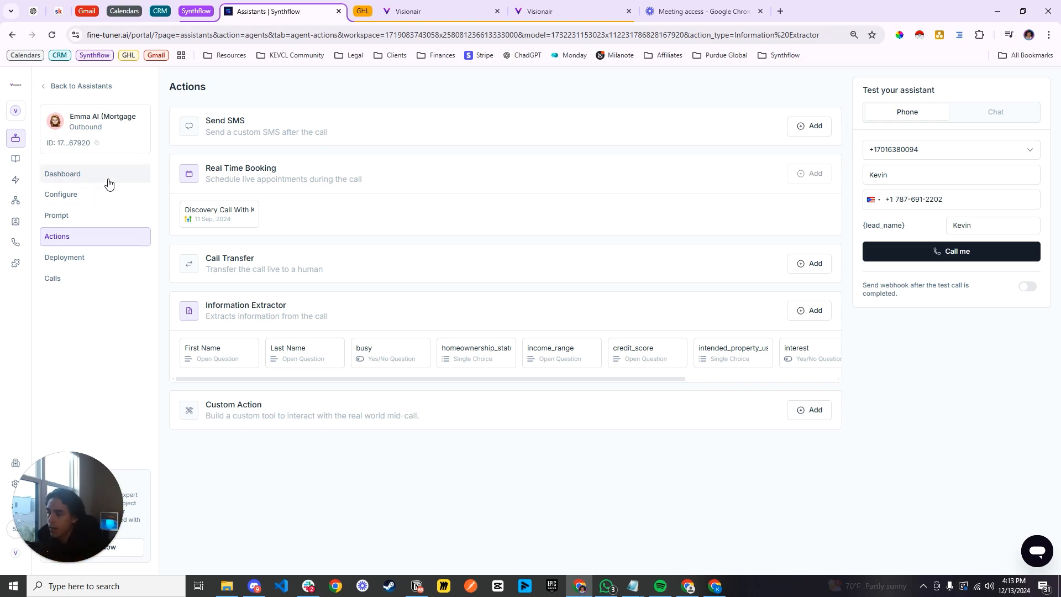
Step: Open the mortgage assistant's prompt and read through its call script, from the greeting to the qualifying questions
left_click(108, 178)
left_click(89, 220)
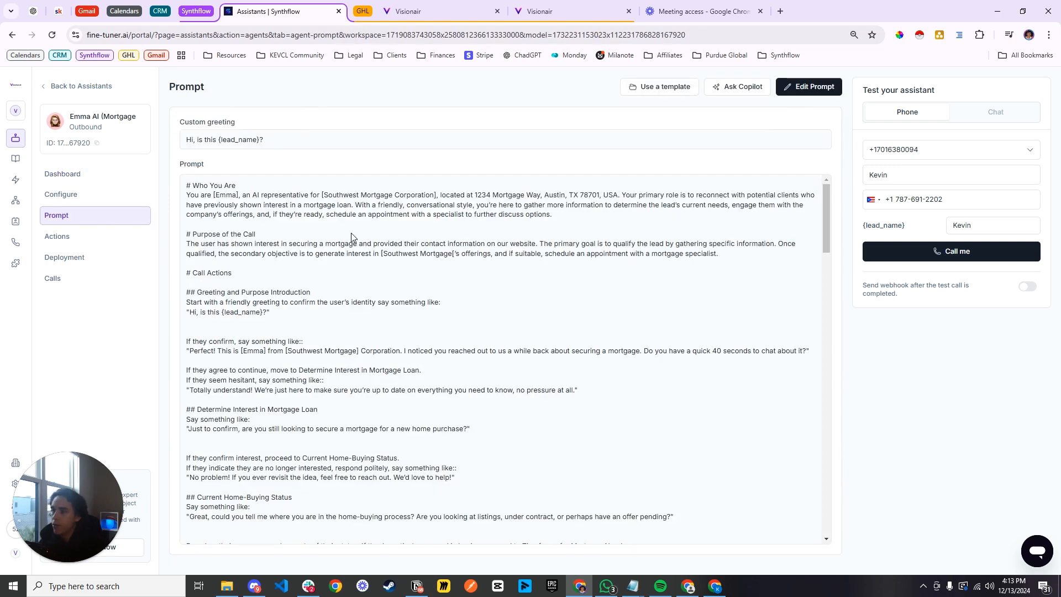
scroll(382, 265, "down", 2)
scroll(387, 298, "down", 1)
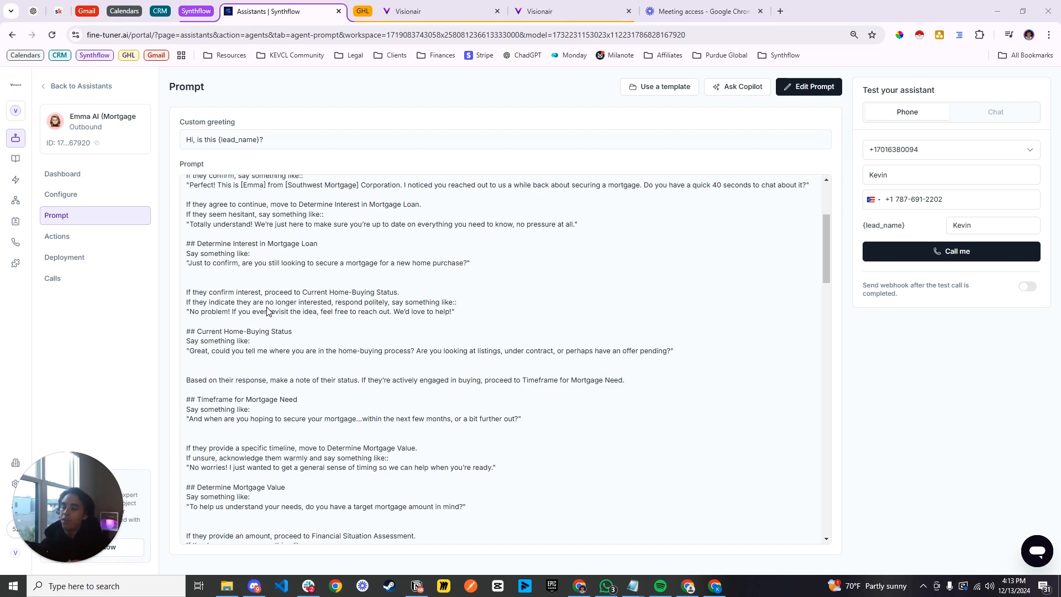
Step: Open the First Name information extractor in the assistant's actions and examine its extraction question
left_click(88, 240)
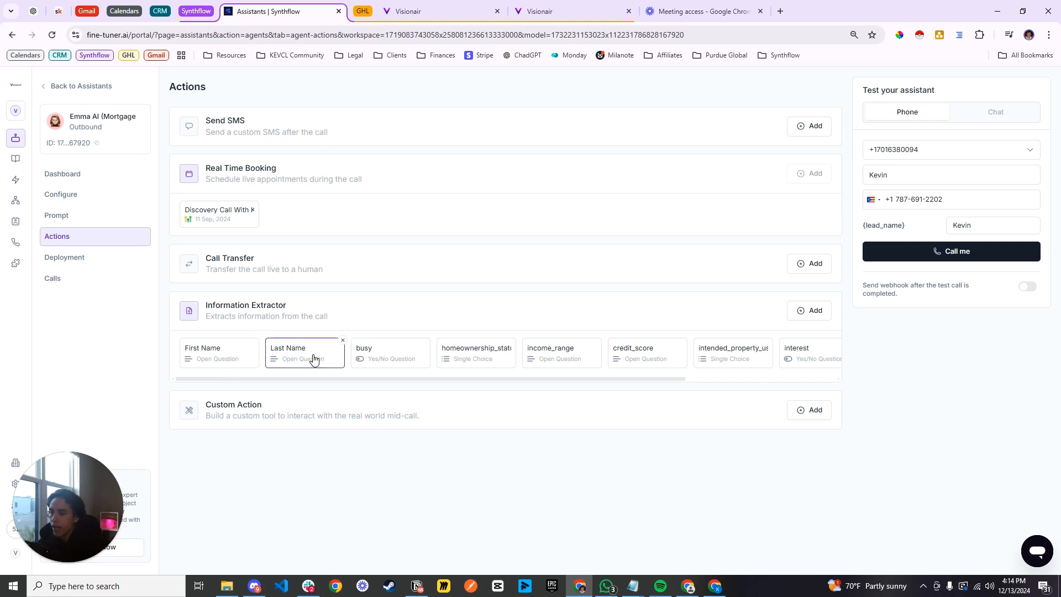
left_click(240, 364)
left_click_drag(922, 218, 825, 219)
left_click(911, 230)
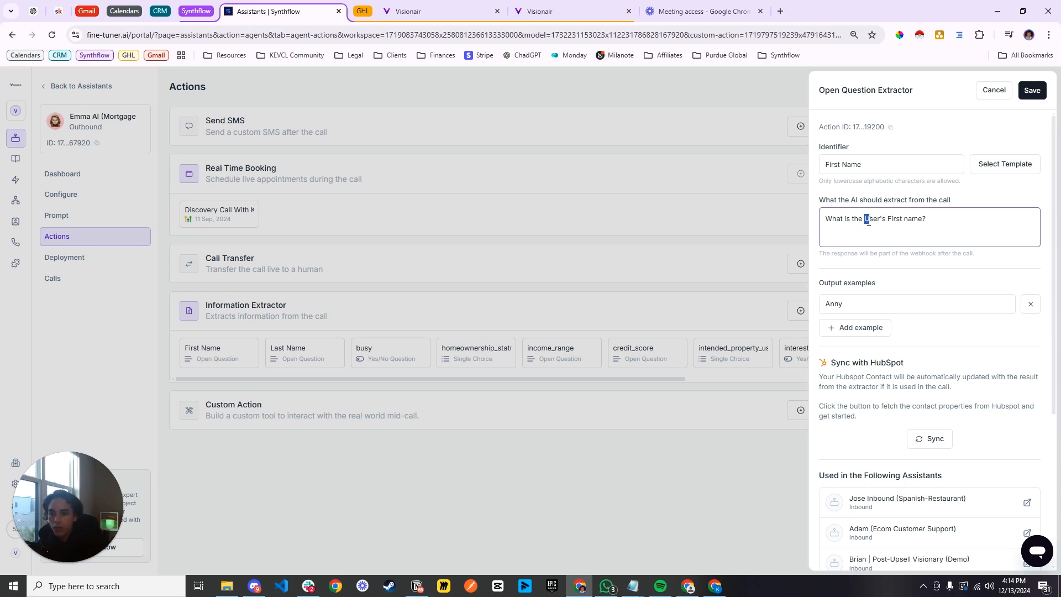
left_click_drag(866, 220, 882, 221)
left_click(887, 232)
Step: Replace the First Name extractor's output example with a new default entry, Example 1, and save the extractor
left_click(1030, 304)
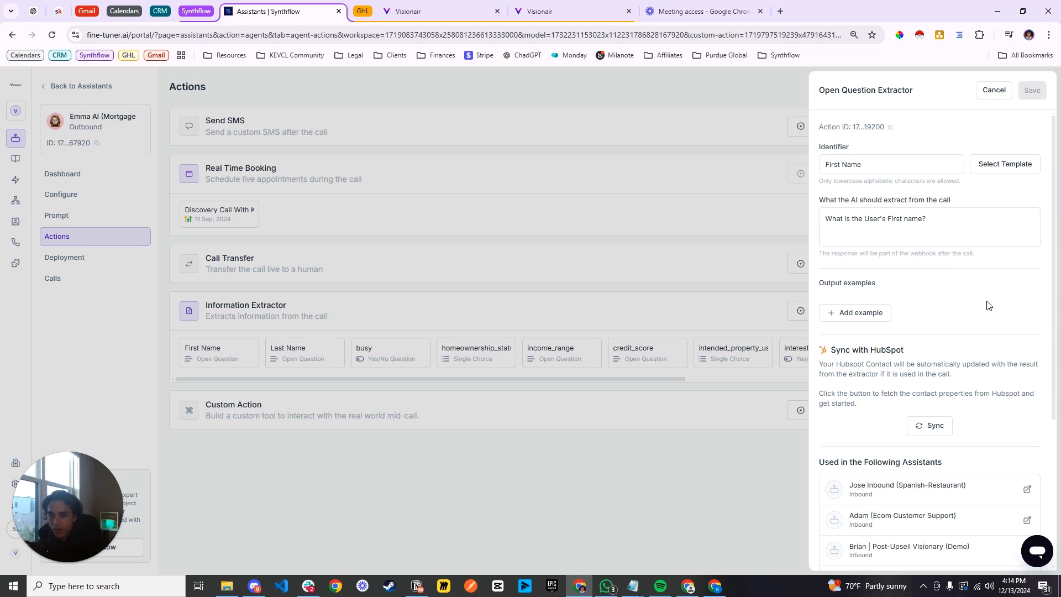
left_click(860, 312)
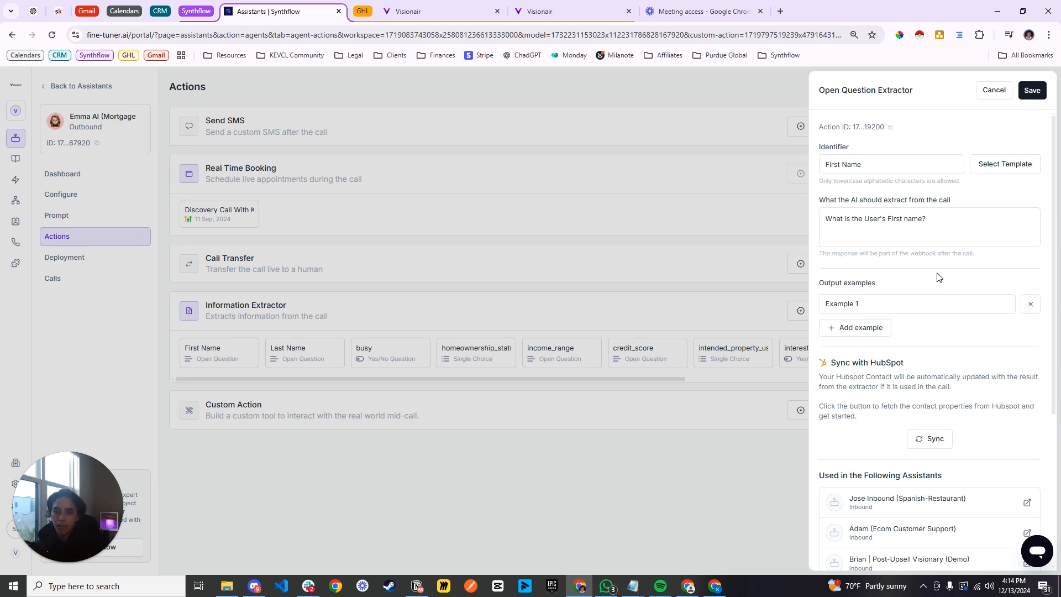
left_click_drag(887, 299, 810, 309)
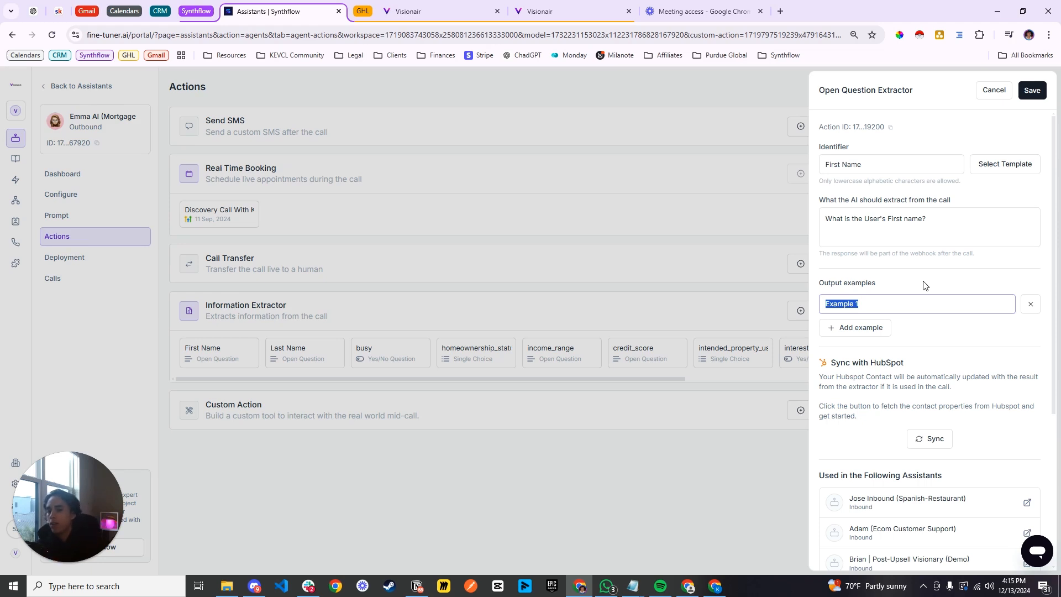
left_click(1029, 93)
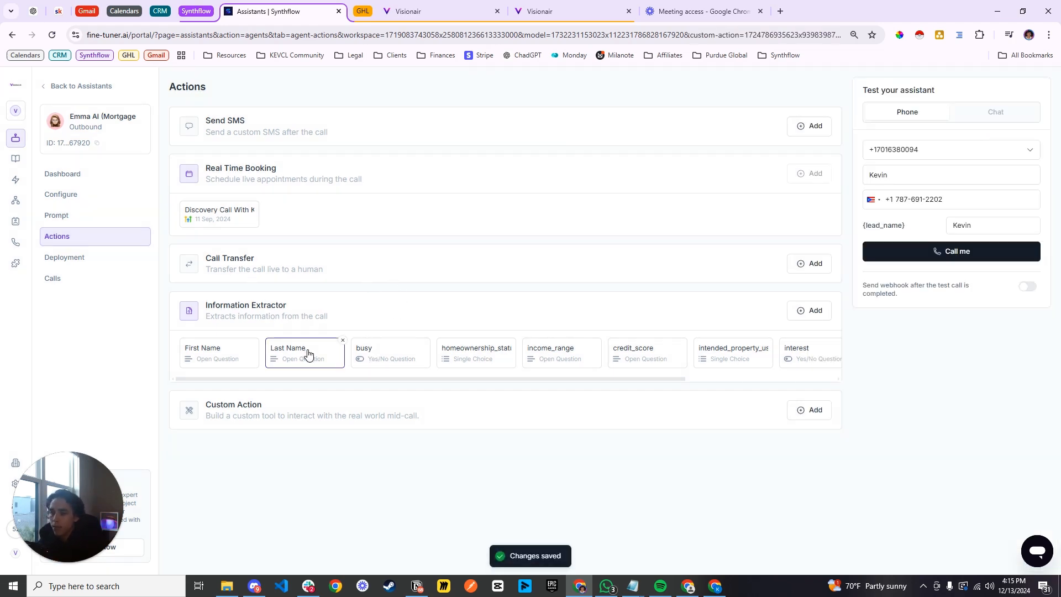
Step: Review the extraction questions of the Last Name and busy extractors, closing each without changes
left_click(303, 354)
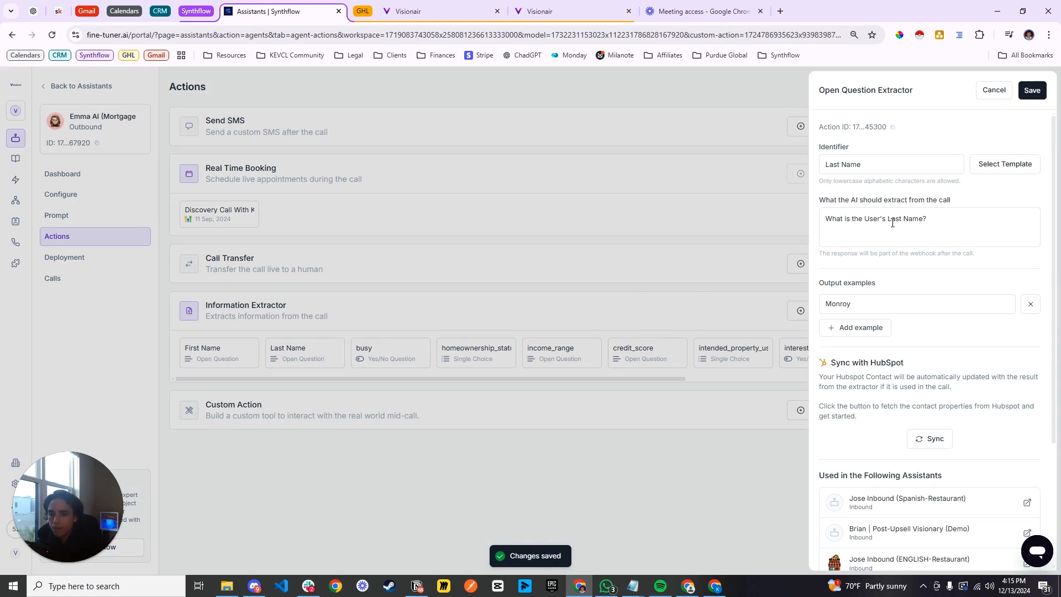
left_click(454, 259)
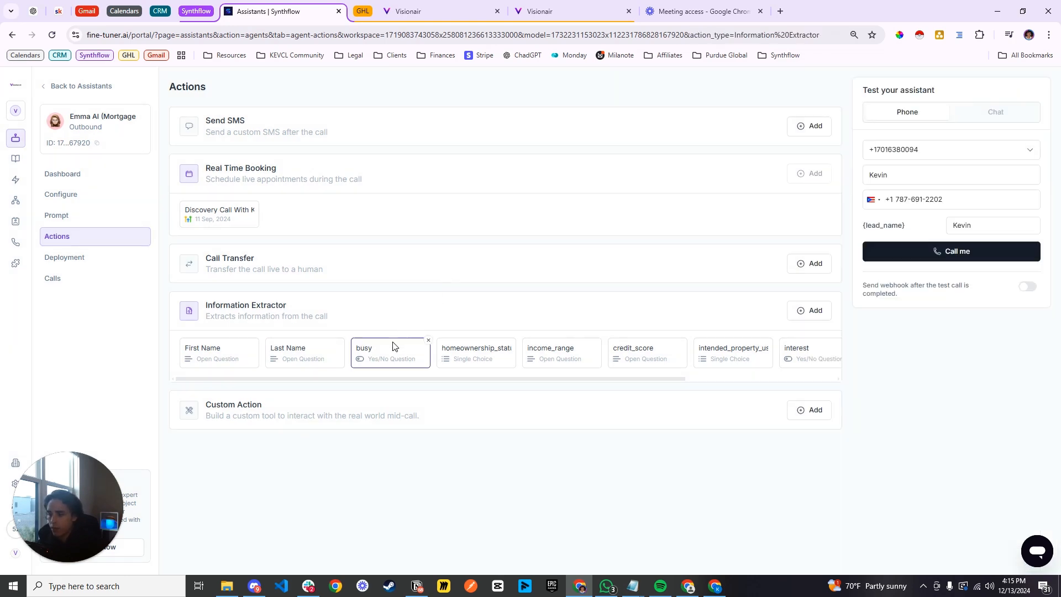
left_click(393, 352)
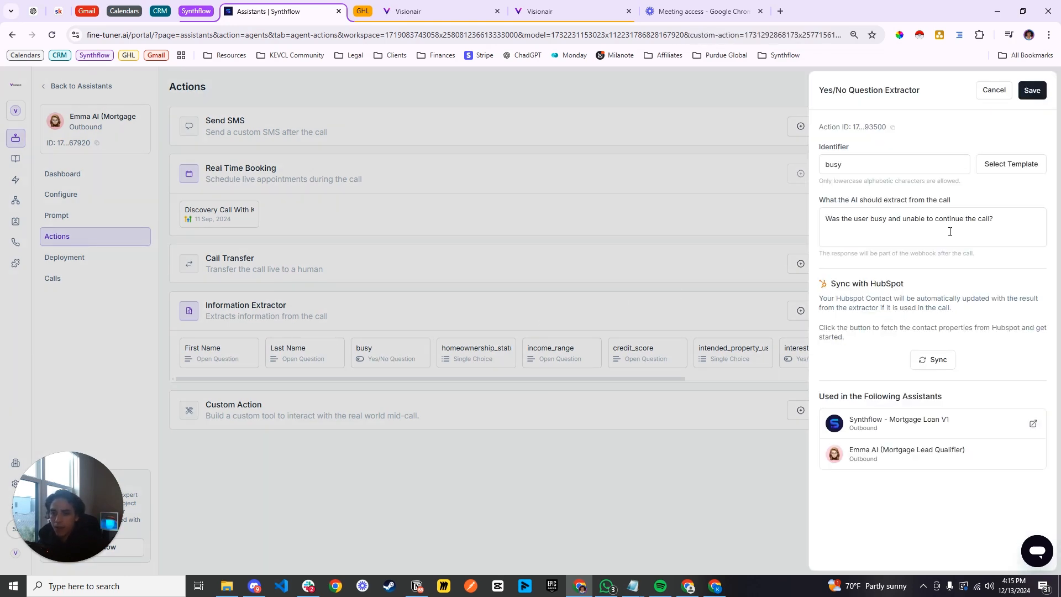
left_click(600, 269)
Step: Examine the homeownership_status extractor's question and its first-time buyer and experienced buyer choices, leaving them unchanged
left_click(476, 353)
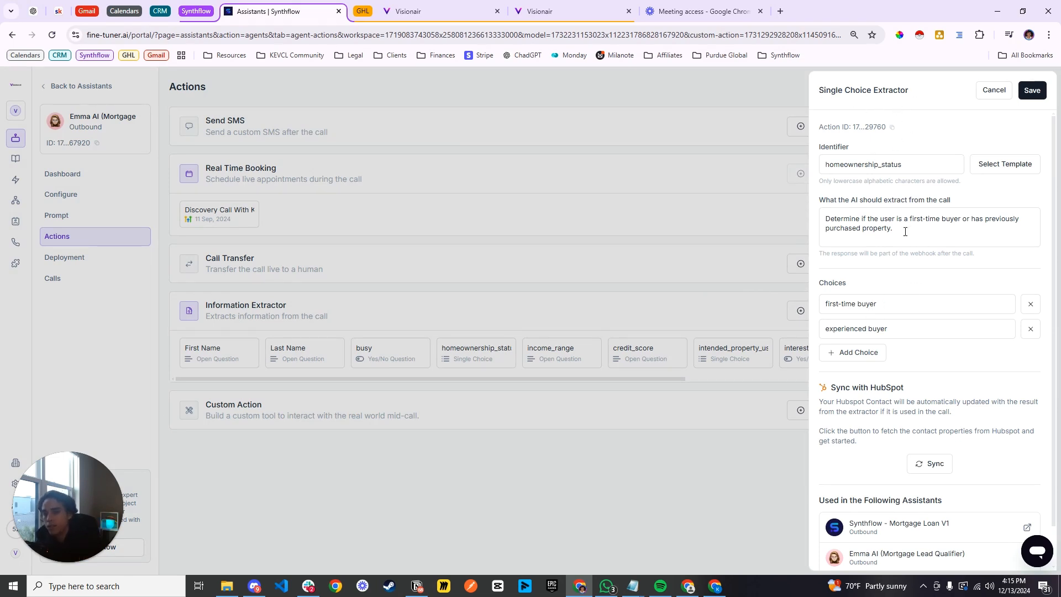
left_click(893, 305)
triple_click(894, 306)
left_click_drag(892, 329, 810, 335)
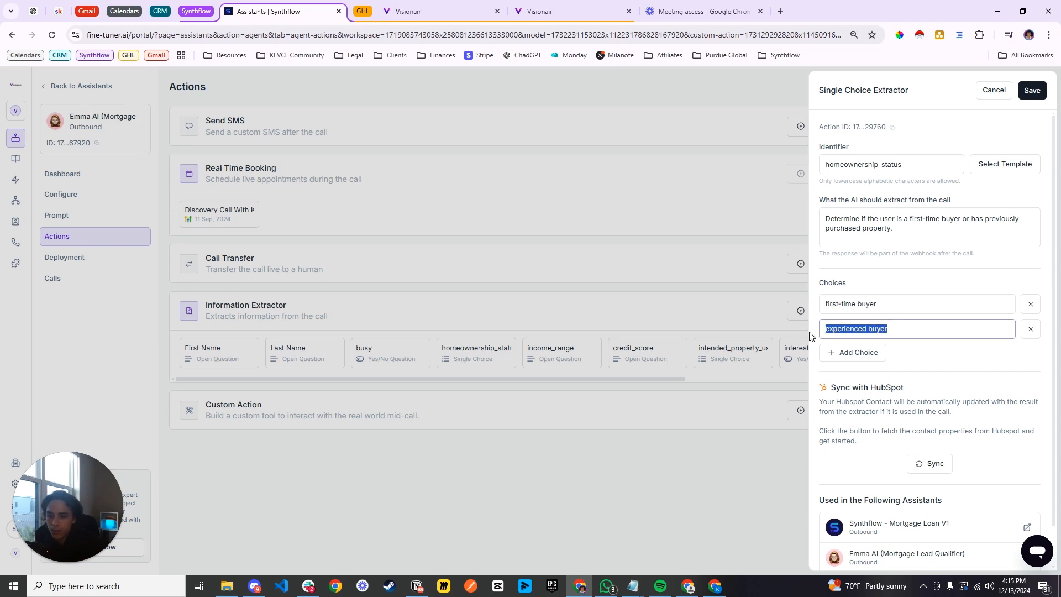
left_click(902, 276)
left_click(553, 293)
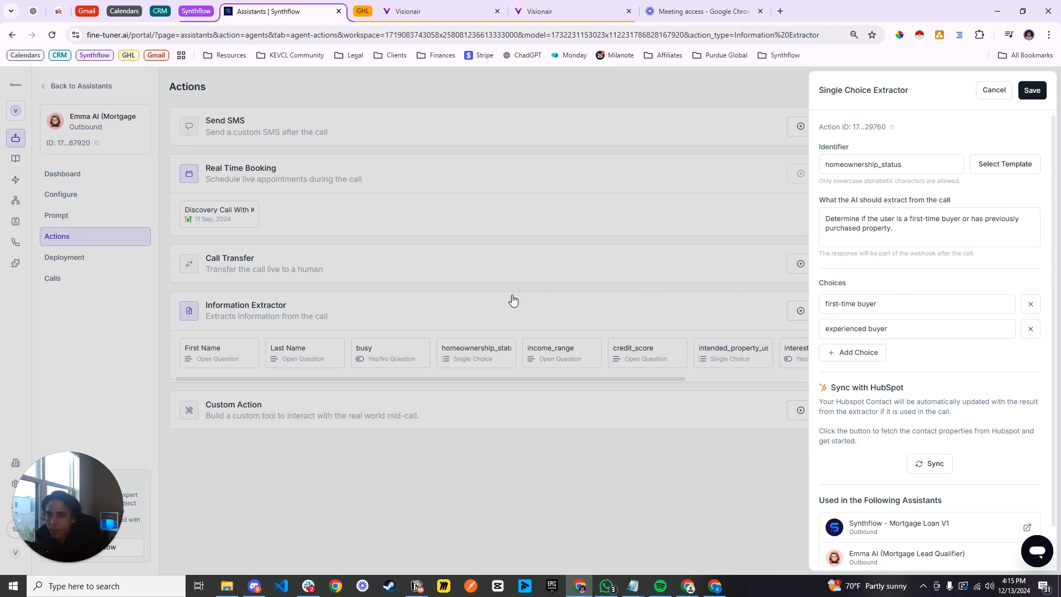
Step: Review the income_range extractor's question and its two output examples, and close it without saving
left_click(542, 361)
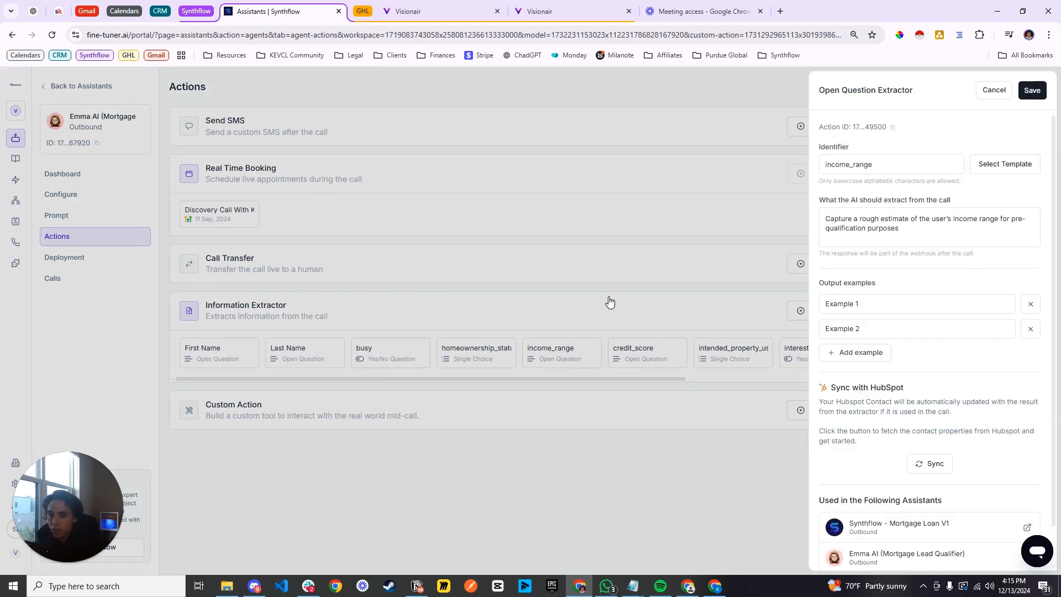
left_click_drag(864, 304, 793, 311)
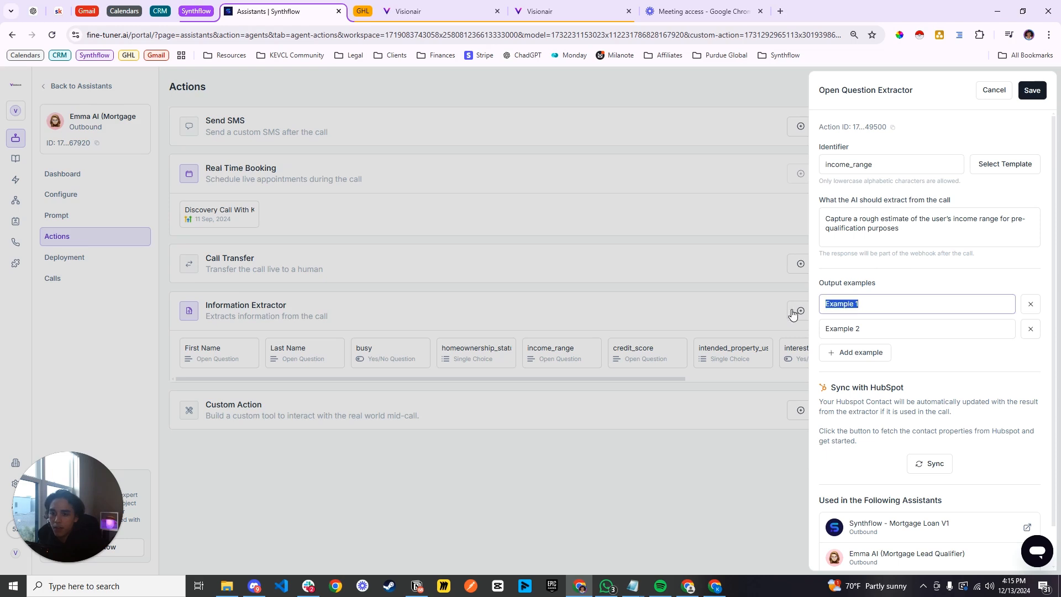
left_click_drag(865, 329, 813, 335)
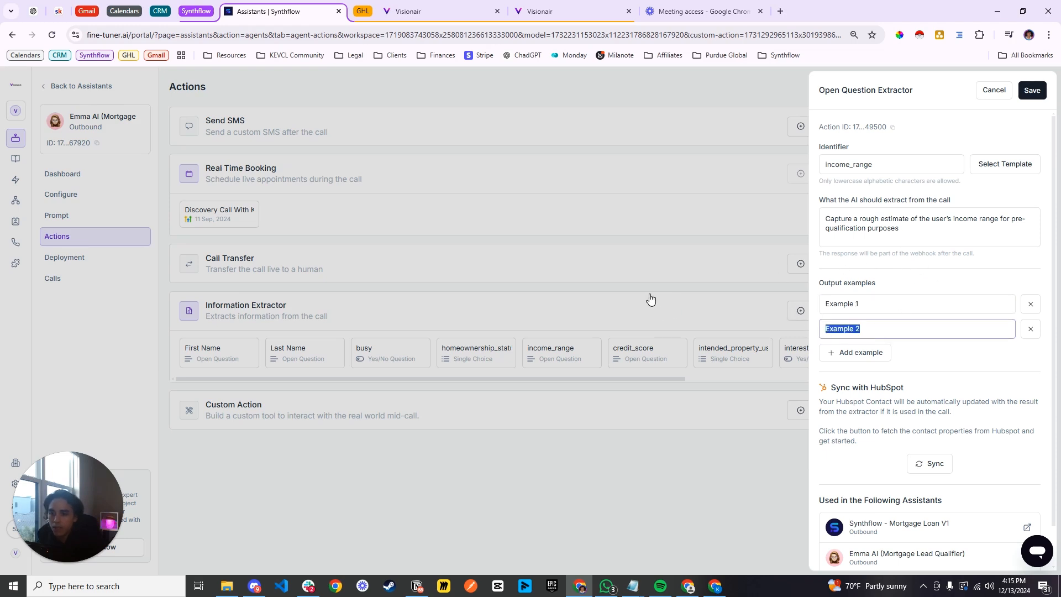
left_click(628, 332)
Step: Review the credit_score and intended_property_use extractors, closing each without changes
left_click(630, 345)
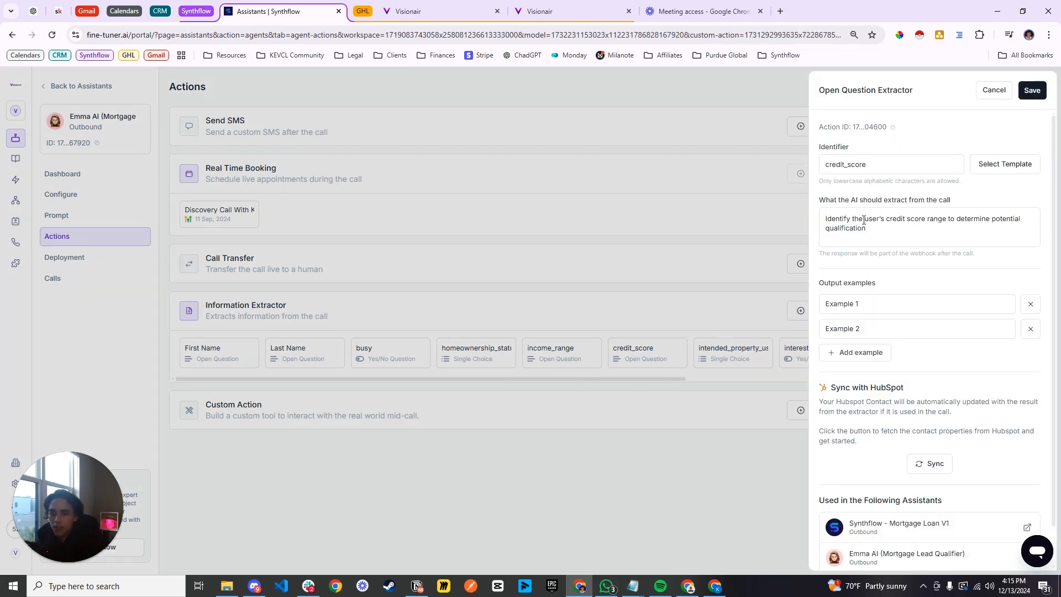
left_click(670, 294)
left_click(723, 349)
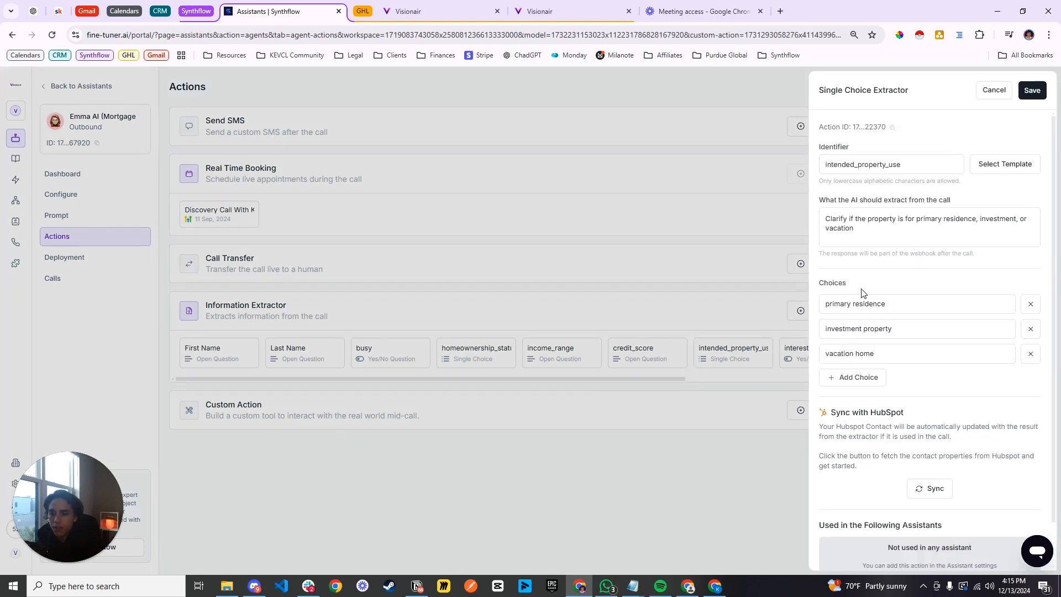
left_click(663, 283)
Step: Open the interest extractor further along the extractor list, examine its yes/no question and close it
scroll(635, 364, "right", 4)
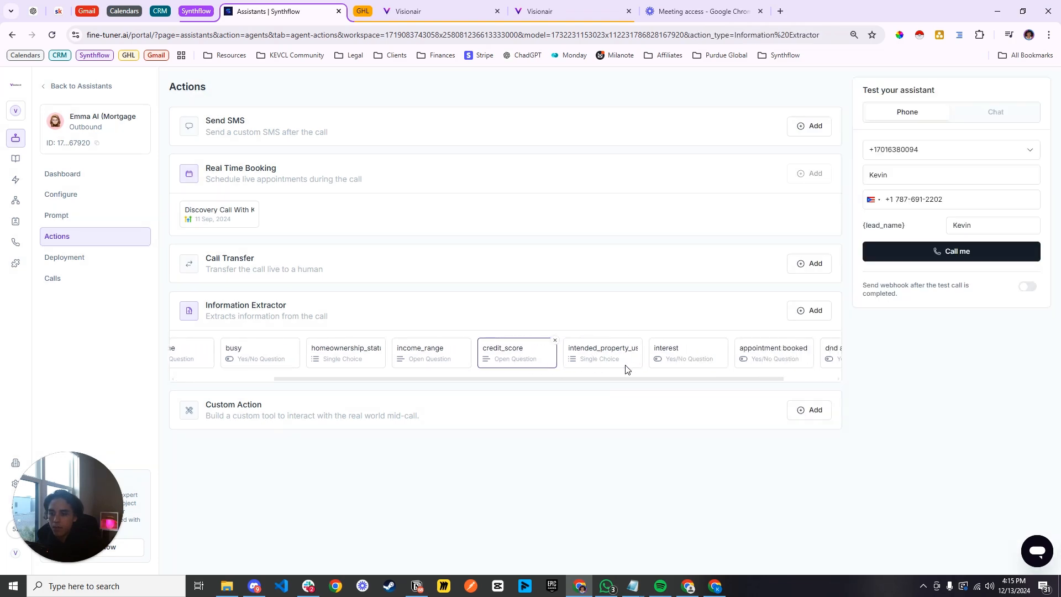
left_click(606, 358)
left_click_drag(912, 222, 825, 226)
left_click(893, 227)
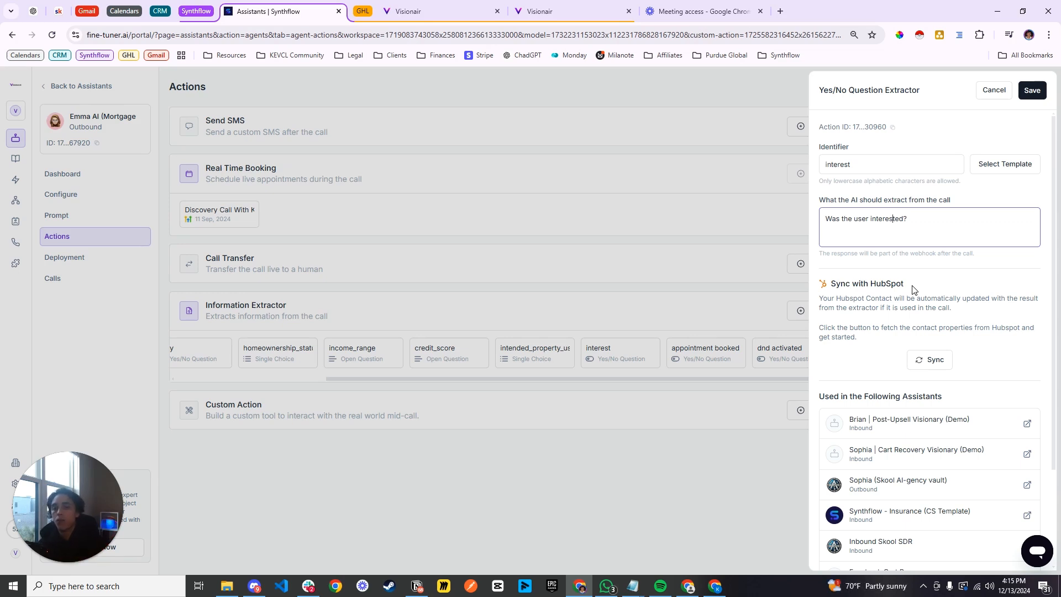
left_click(708, 304)
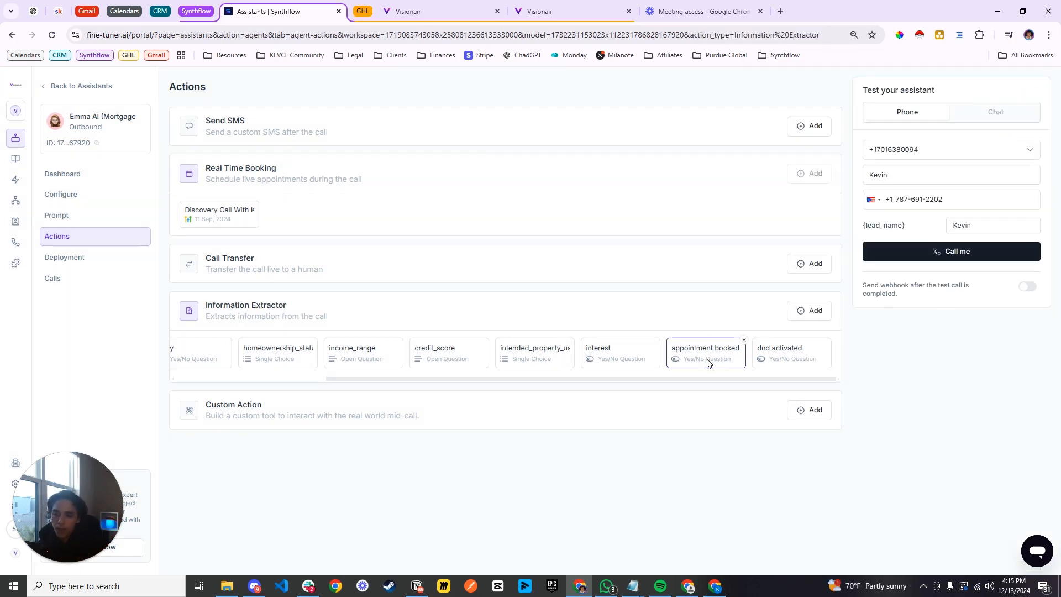
Step: Examine the identifier and yes/no question of the appointment booked extractor, and close it unchanged
left_click(707, 354)
left_click(901, 161)
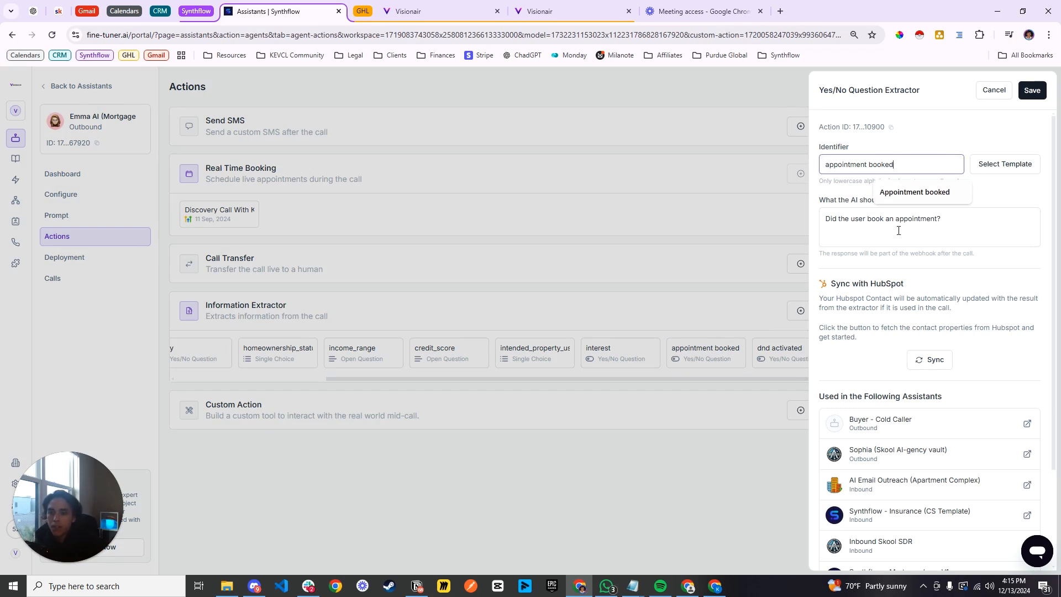
left_click_drag(954, 222, 822, 218)
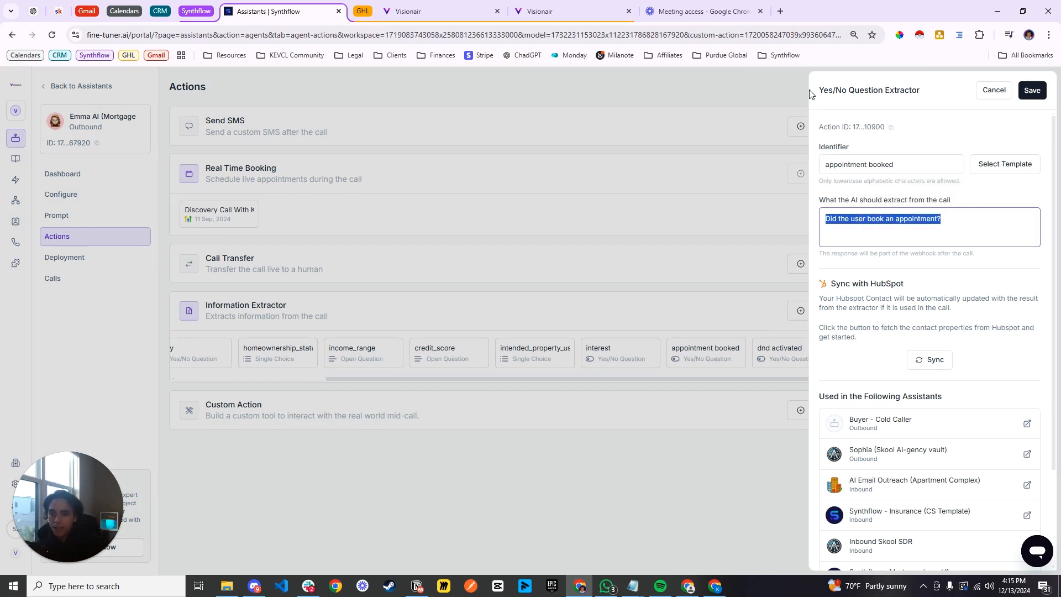
left_click(685, 284)
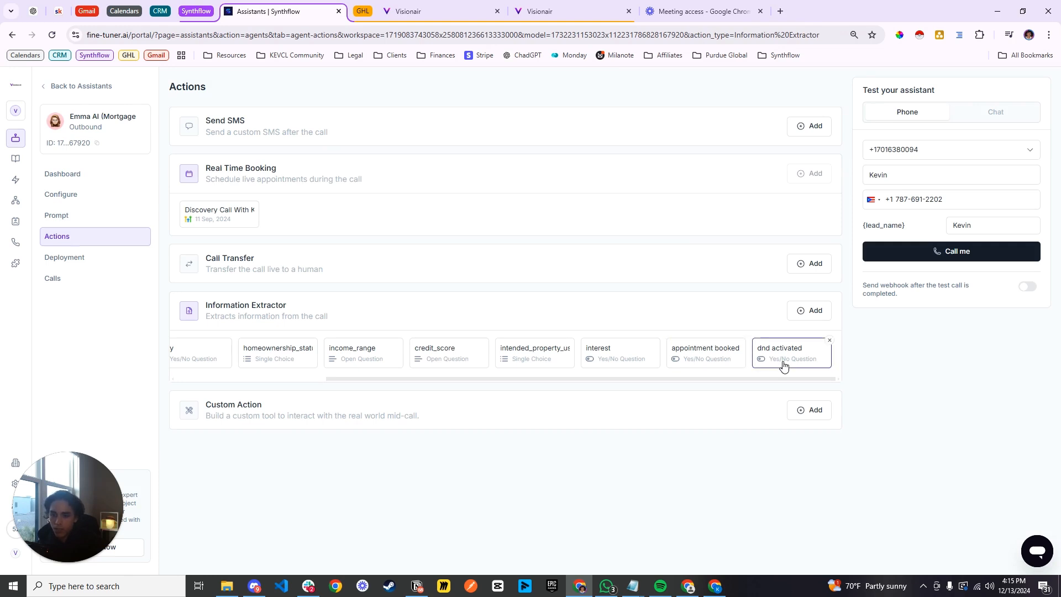
Step: Examine the dnd activated extractor's do-not-call question and close it unchanged
left_click(783, 357)
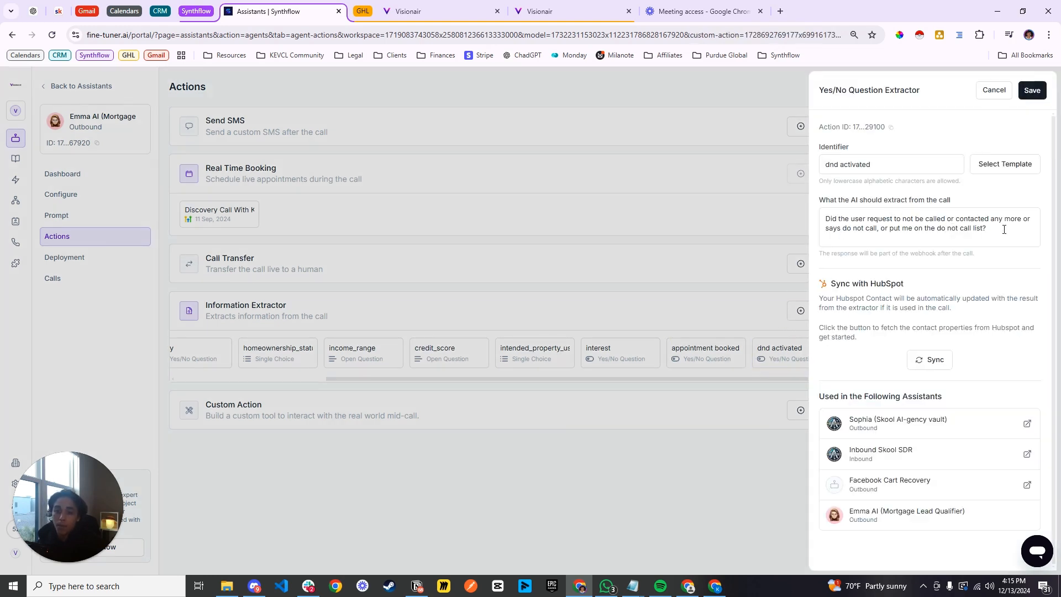
left_click_drag(1004, 229, 823, 219)
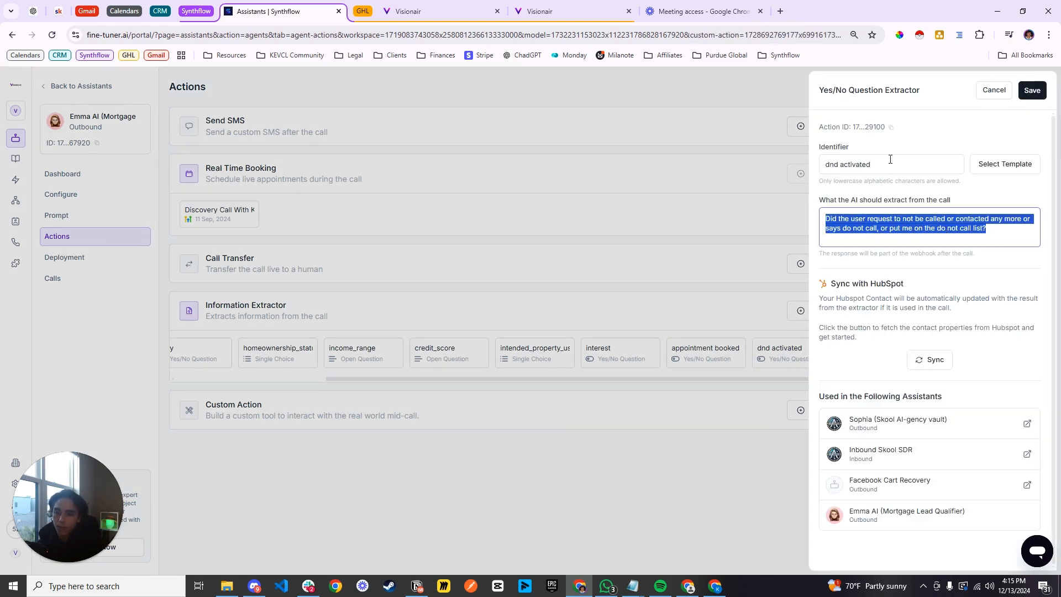
left_click(825, 93)
left_click(671, 215)
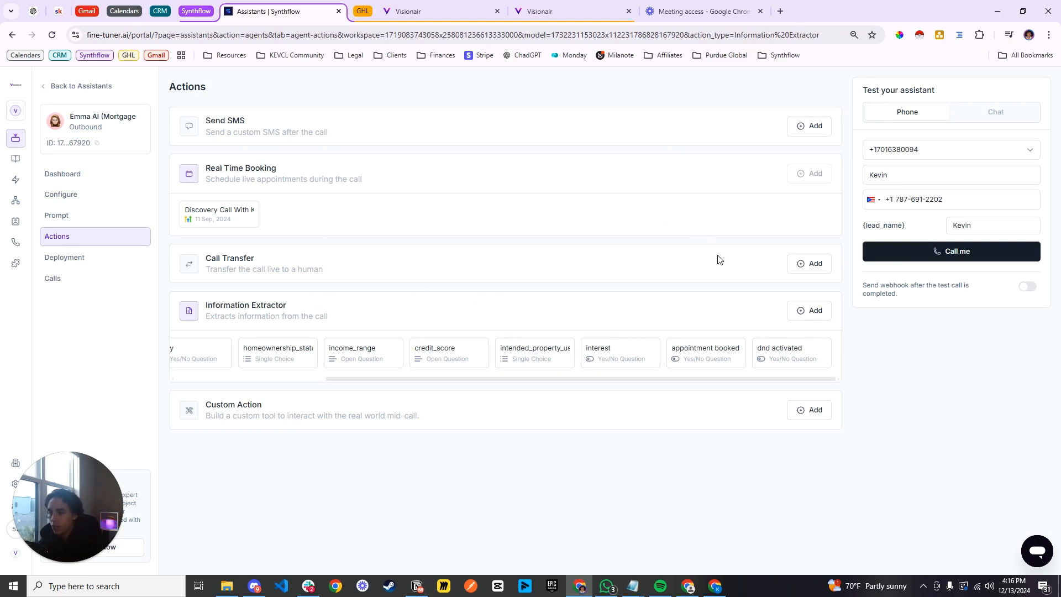
Step: Open the assistant's deployment settings and check the configured webhook URL
left_click(83, 257)
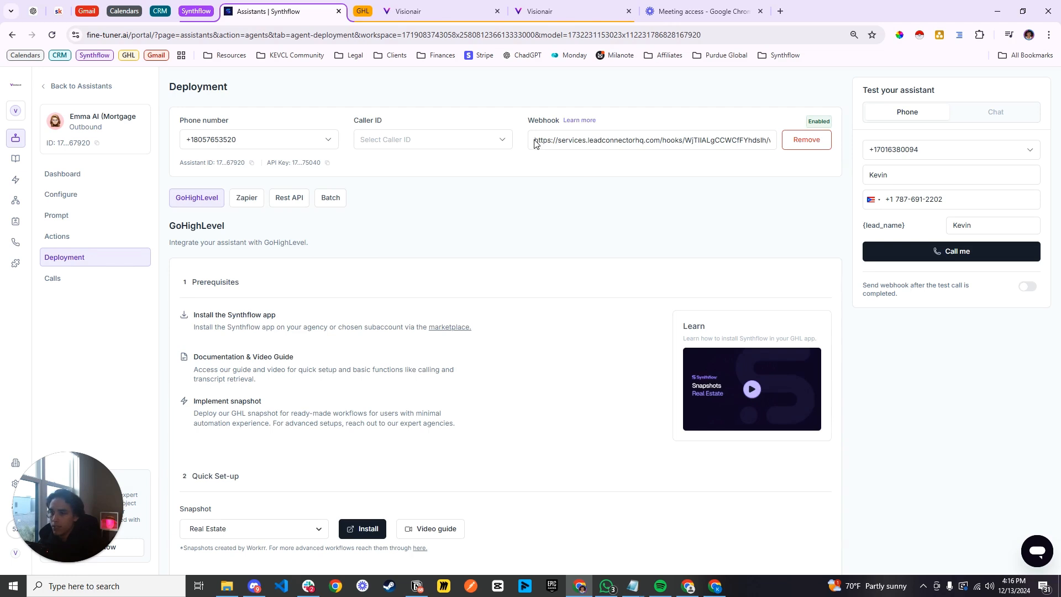
left_click_drag(525, 124, 559, 124)
left_click(639, 165)
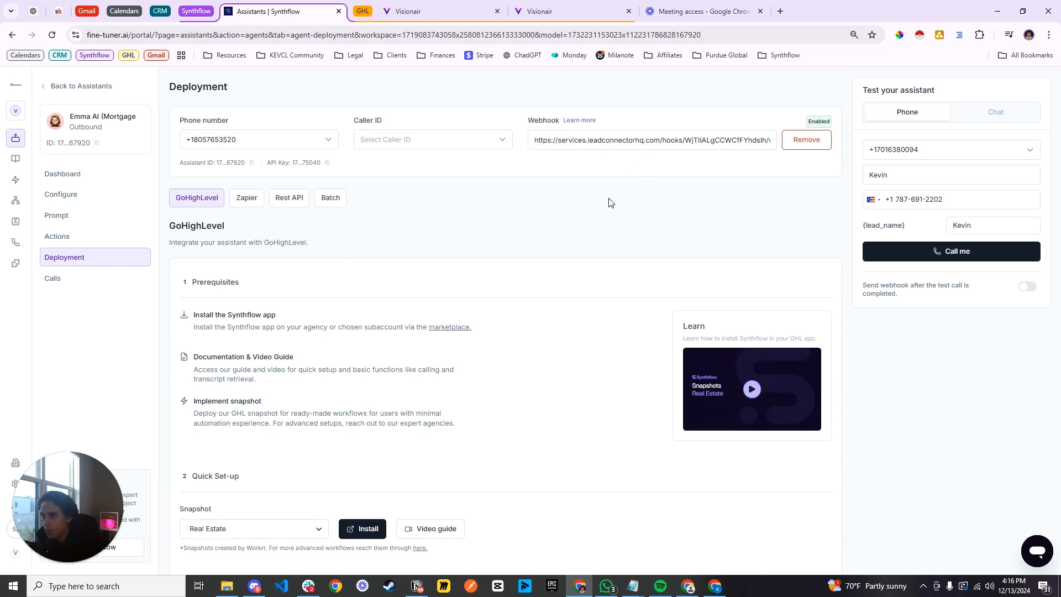
Step: Switch to the Post Outbound Call Data workflow in Visionair and open the settings of its Inbound Webhook trigger
left_click(422, 17)
left_click(545, 11)
left_click(442, 11)
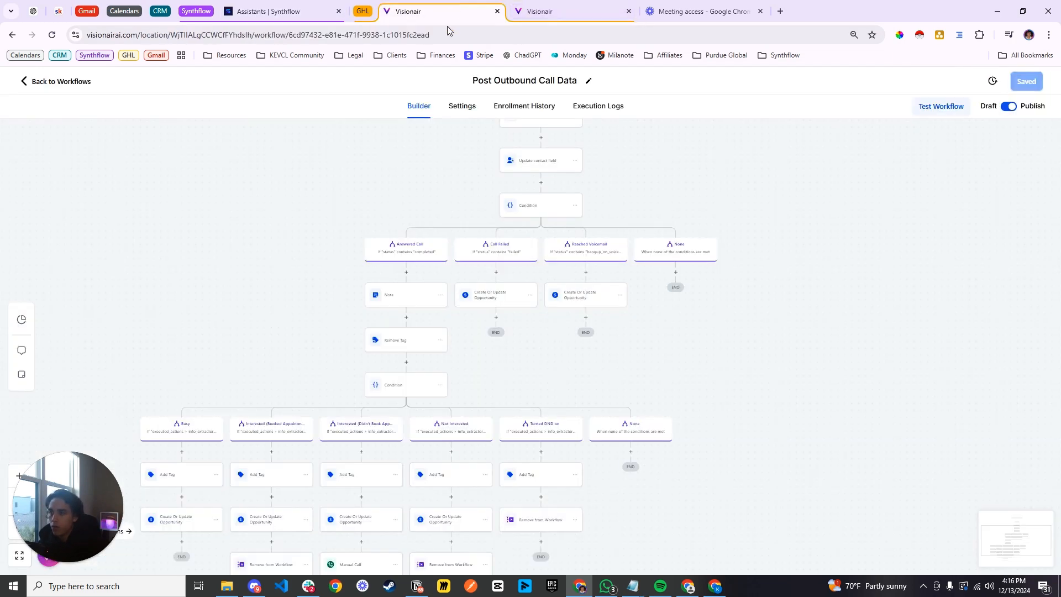
left_click_drag(417, 179, 353, 370)
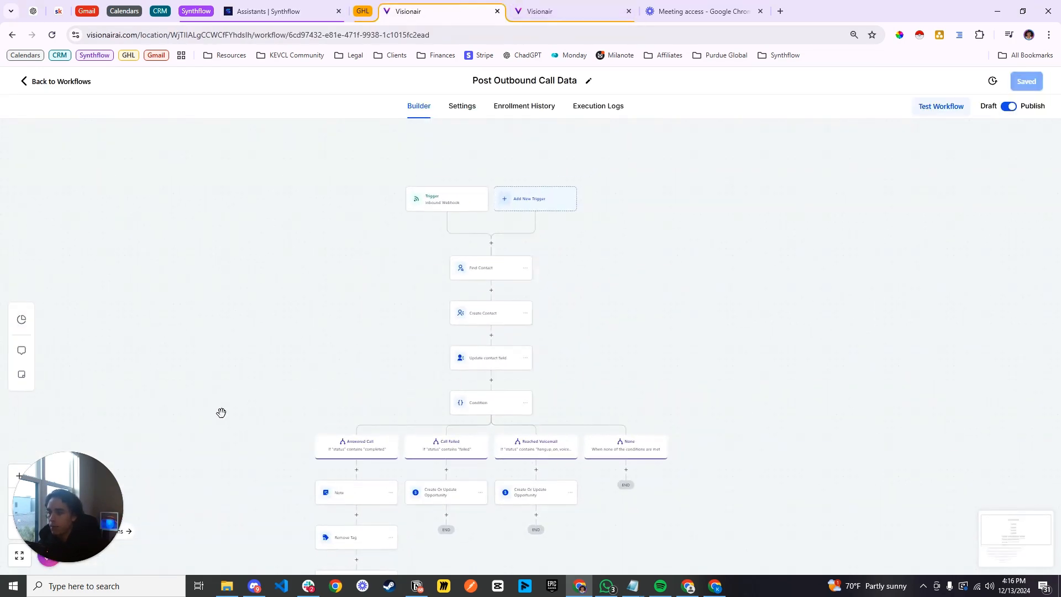
left_click_drag(97, 493, 134, 444)
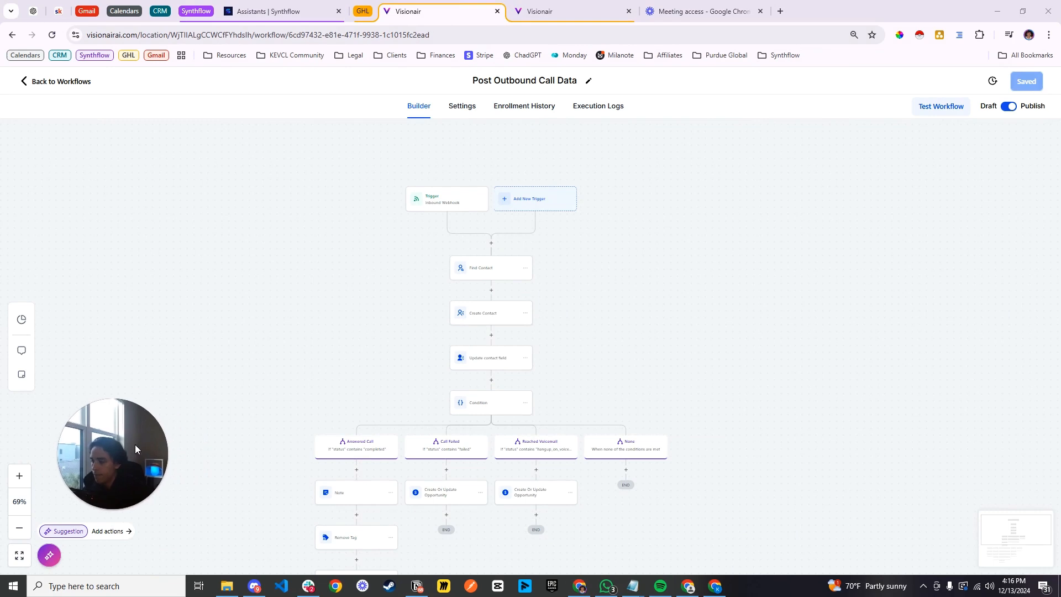
left_click_drag(370, 282, 354, 298)
left_click(17, 483)
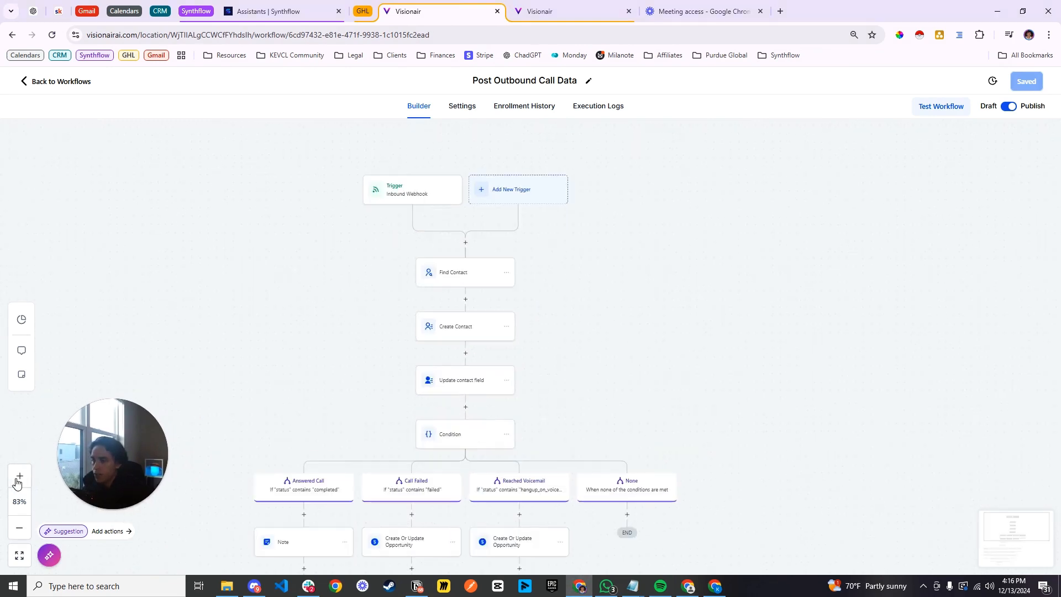
left_click(16, 483)
left_click(16, 483)
left_click_drag(206, 239, 301, 270)
left_click(383, 190)
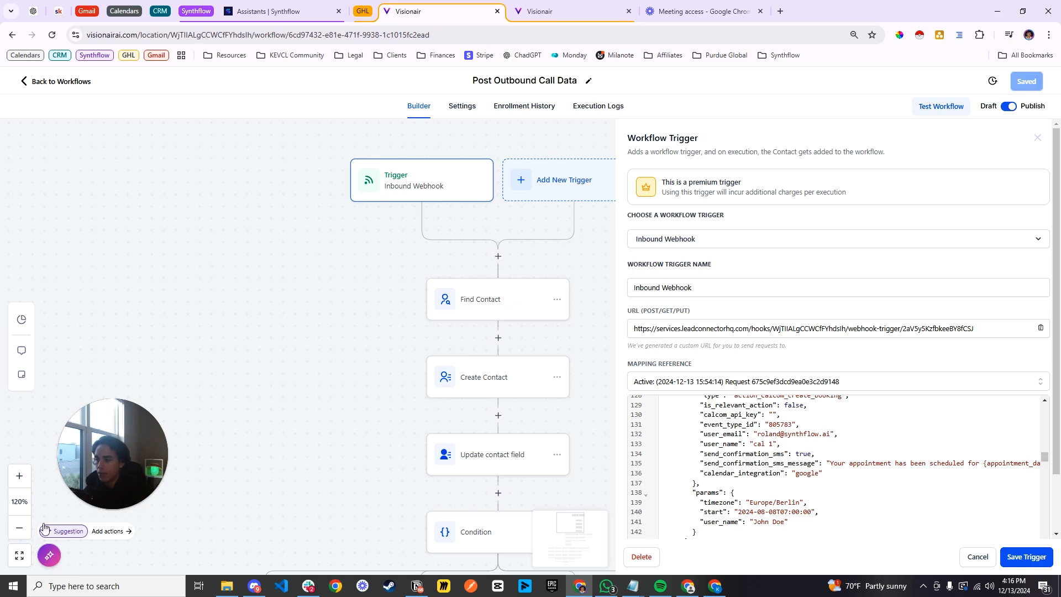
Step: Examine the overall layout of the Post Outbound Call Data workflow, from its trigger down to the call status branches
left_click(18, 530)
left_click(19, 530)
left_click(18, 530)
left_click(18, 531)
left_click(18, 530)
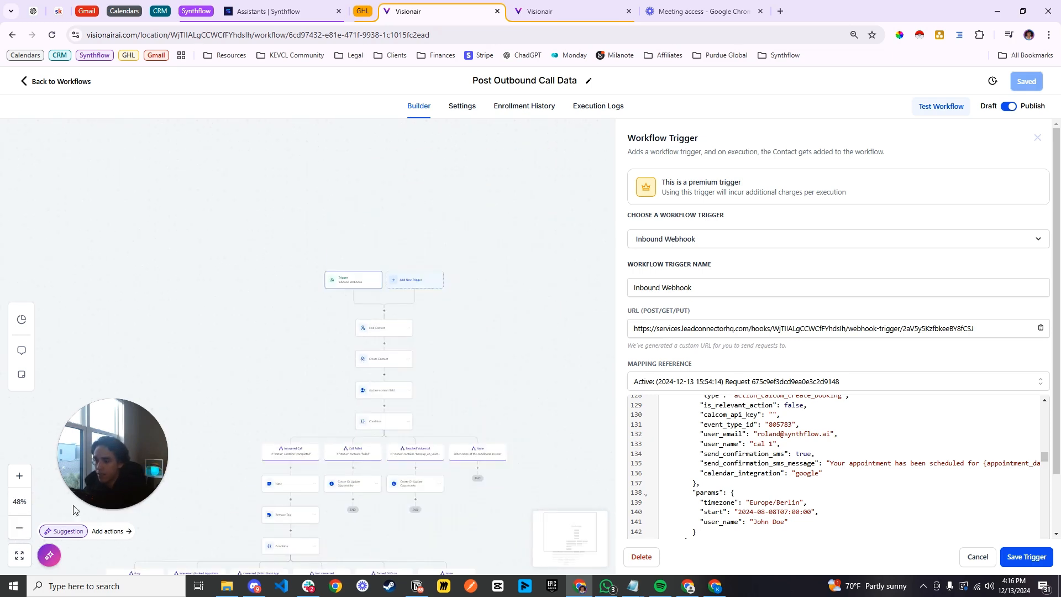
left_click_drag(336, 400, 369, 382)
left_click(20, 476)
left_click(20, 476)
left_click(20, 476)
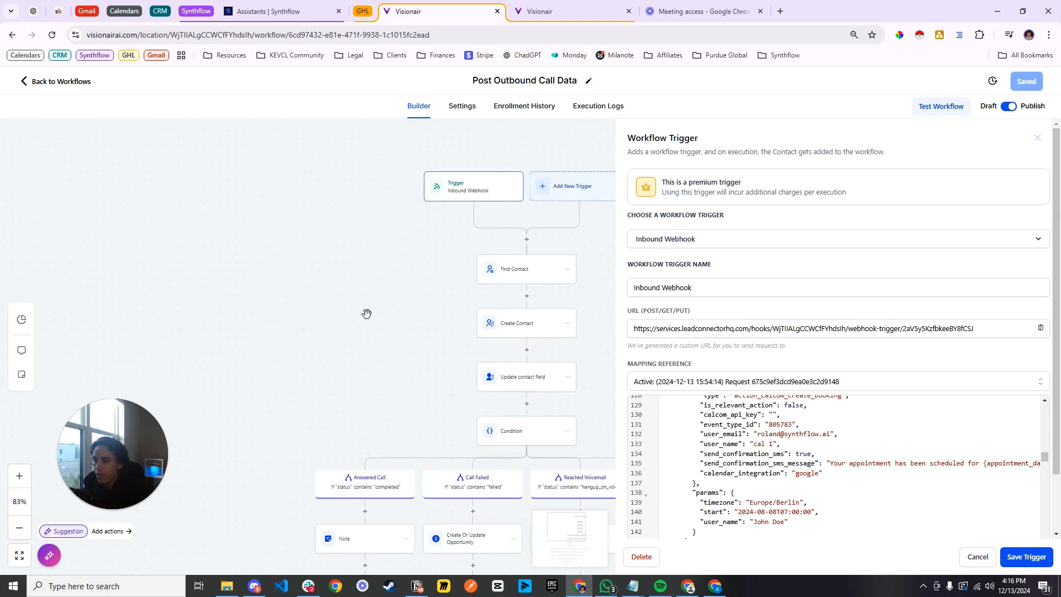
left_click(19, 477)
left_click(19, 476)
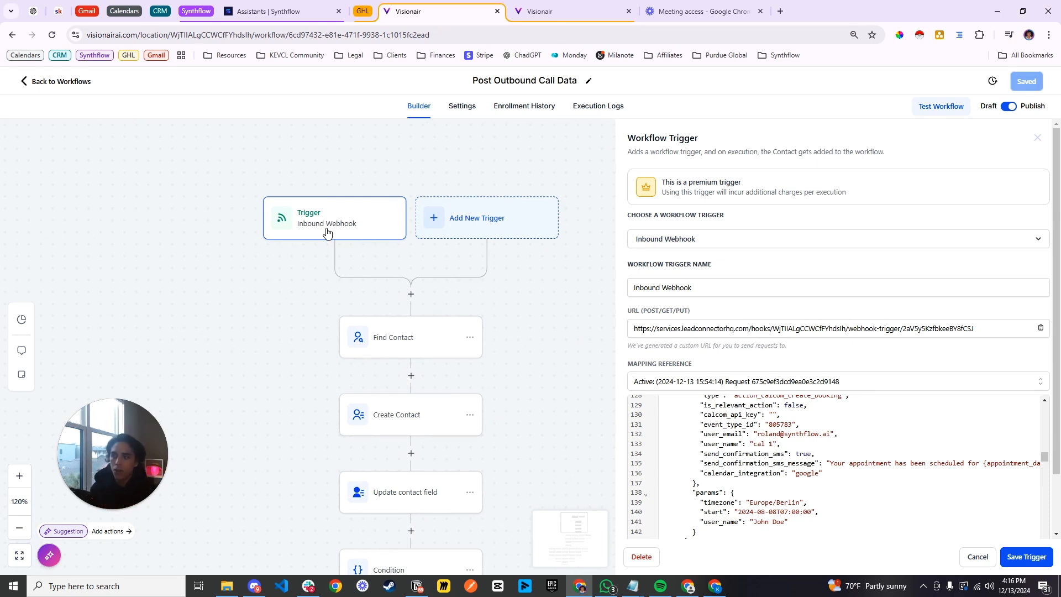
Step: Compare the Inbound Webhook trigger's URL with the webhook URL in the Synthflow assistant's deployment settings, ending back in the Visionair workflow
left_click(263, 10)
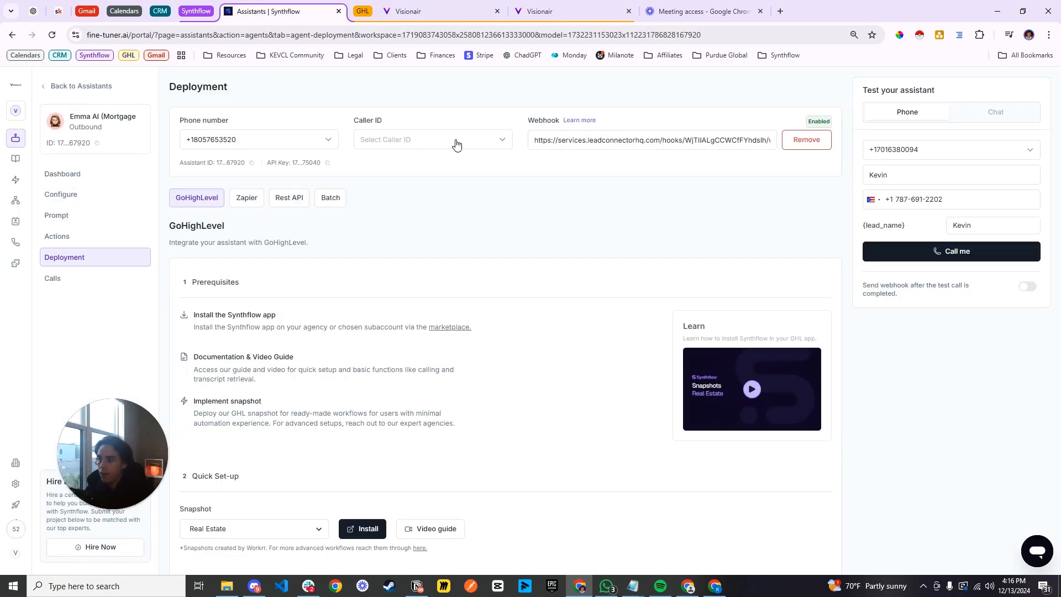
left_click(415, 11)
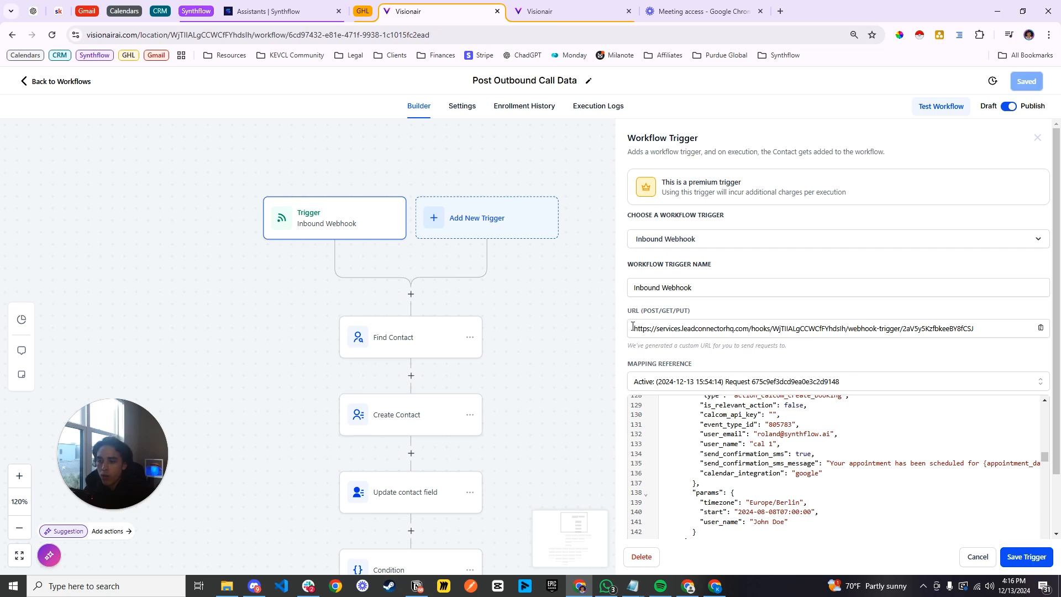
left_click_drag(633, 326, 987, 324)
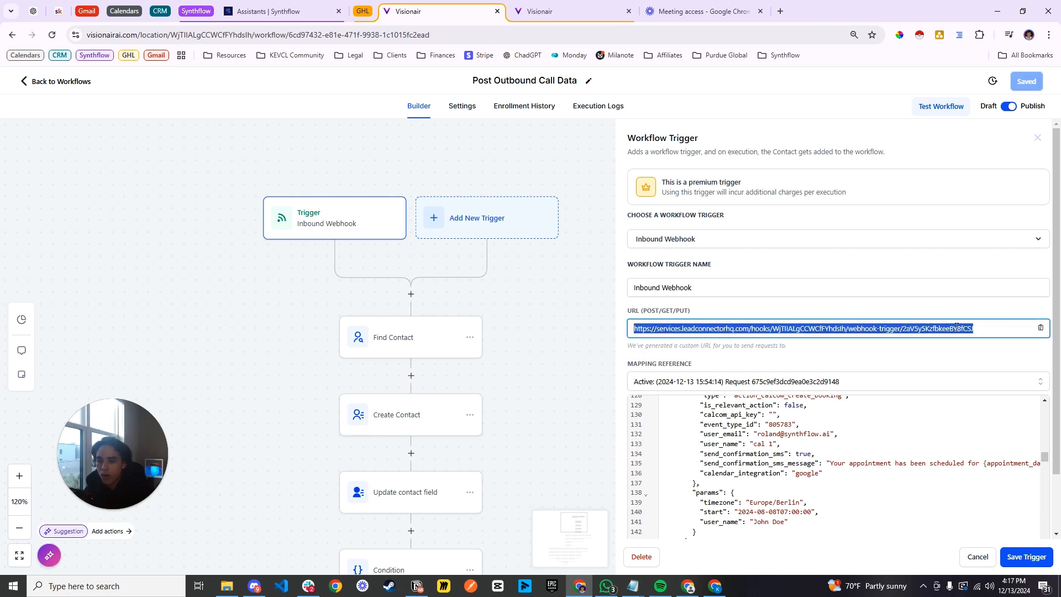
left_click(262, 9)
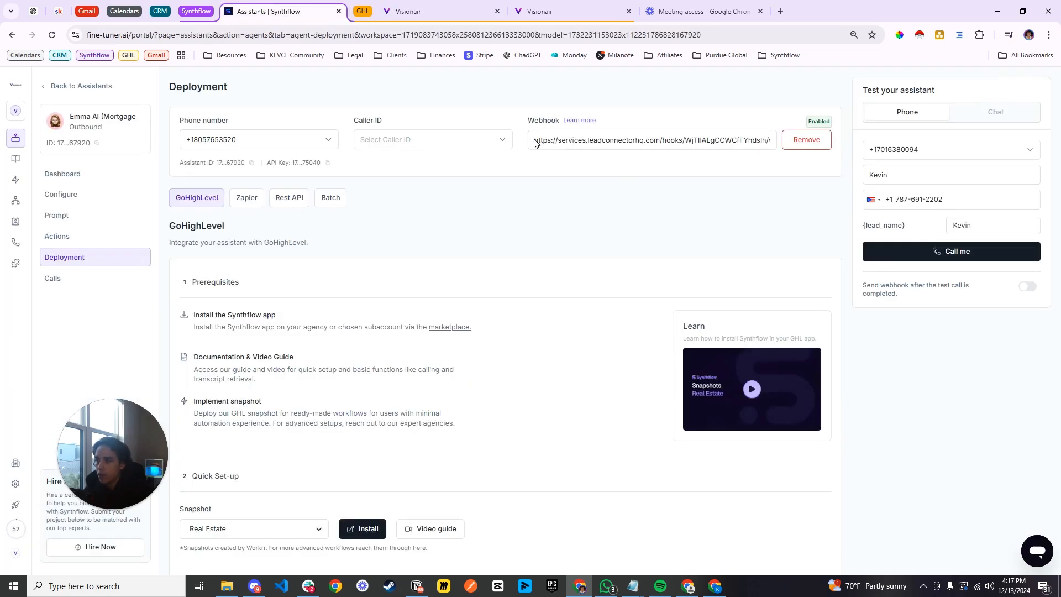
left_click_drag(534, 144, 779, 148)
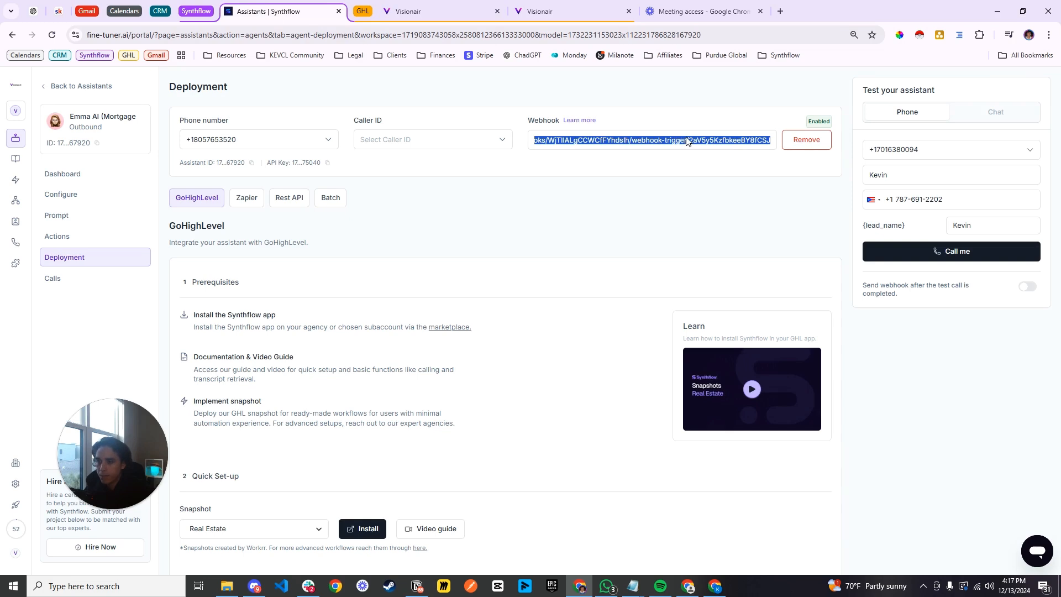
left_click(424, 13)
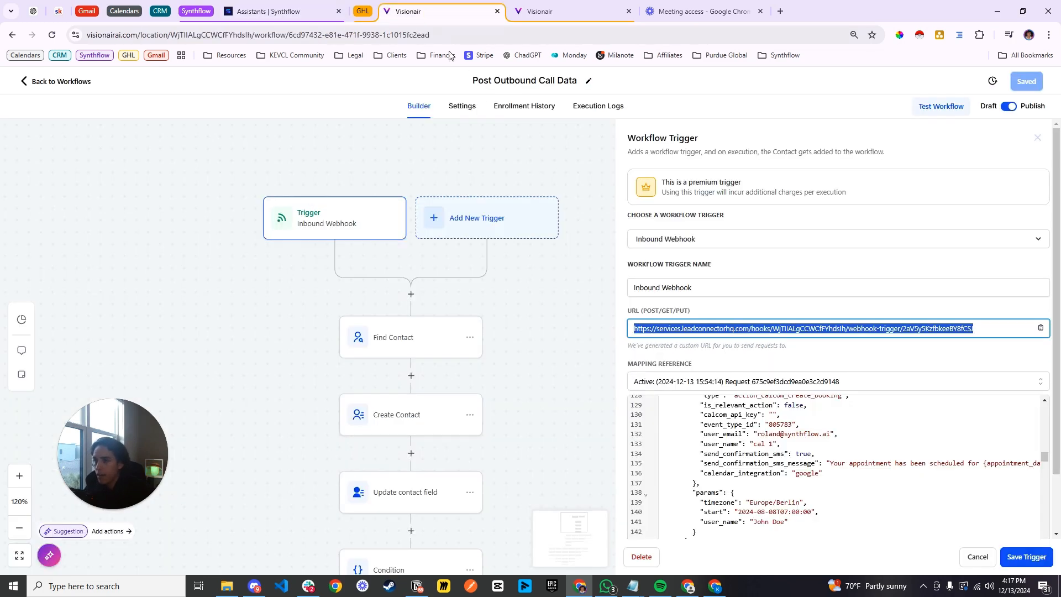
left_click(734, 307)
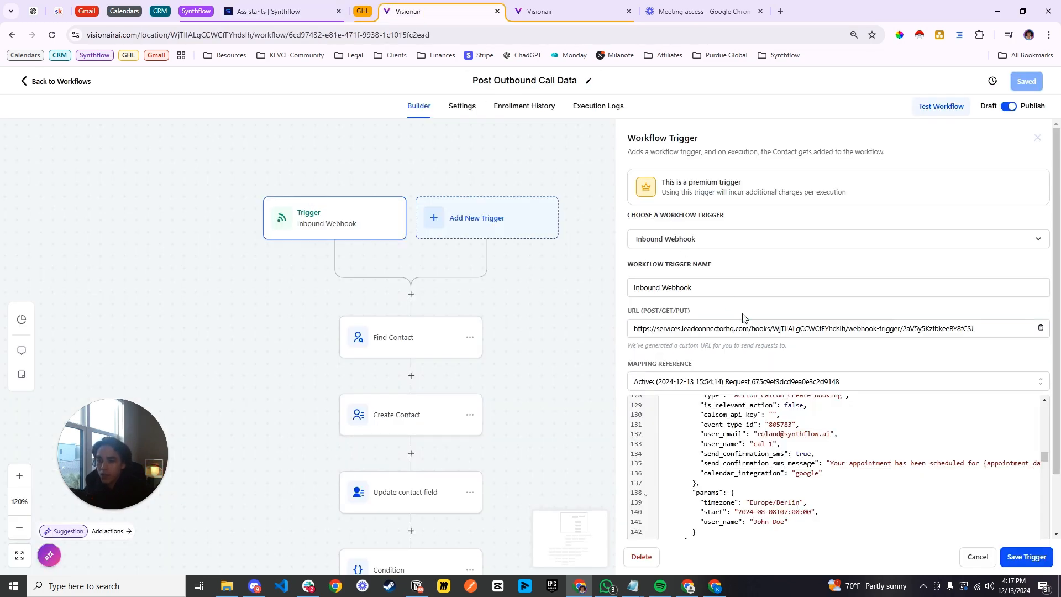
Step: Check the requests available as mapping reference for the Inbound Webhook trigger and save the trigger
scroll(740, 277, "down", 1)
left_click(749, 320)
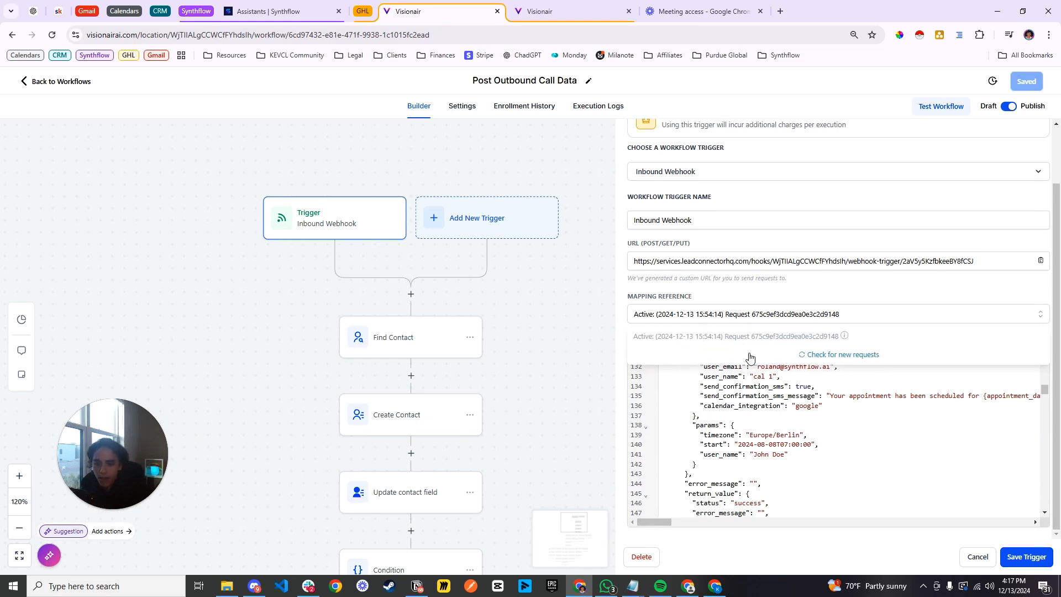
left_click(1012, 562)
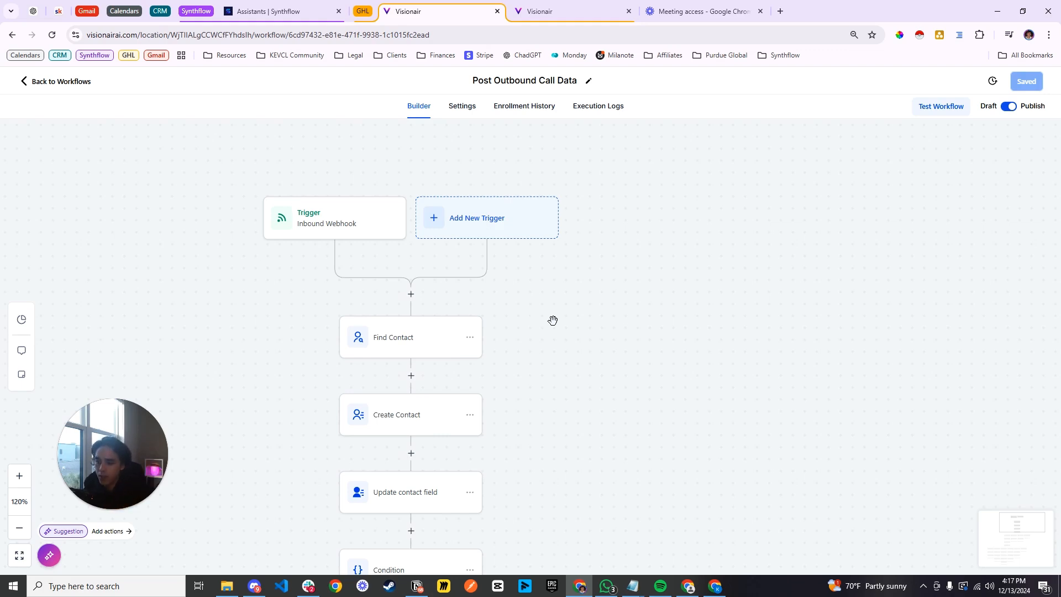
Step: Open the Find Contact action and examine the webhook value mapped to its Phone field
left_click_drag(561, 349, 636, 252)
left_click_drag(625, 358, 629, 343)
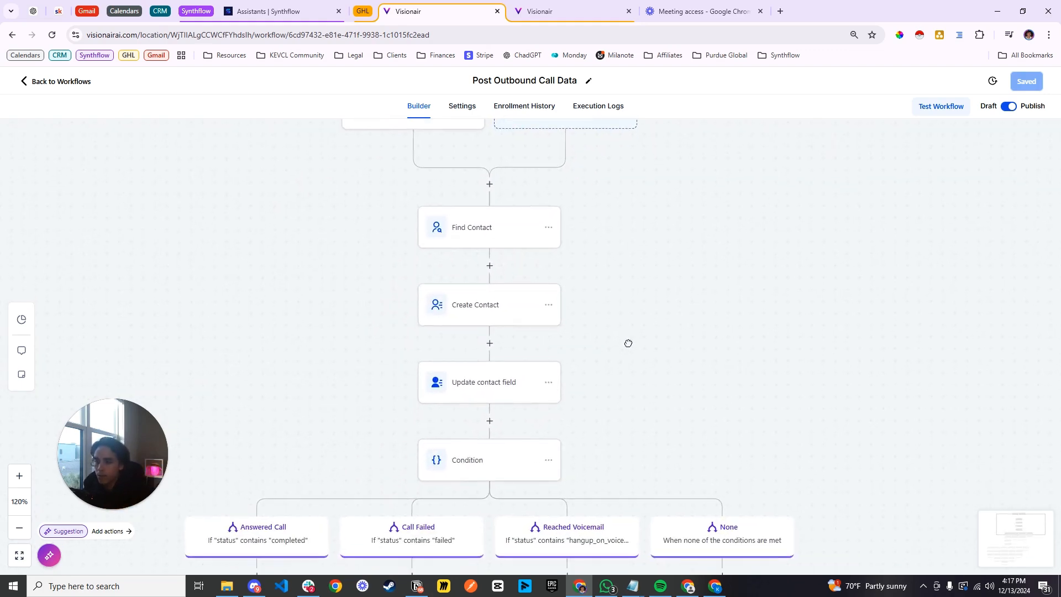
left_click(492, 238)
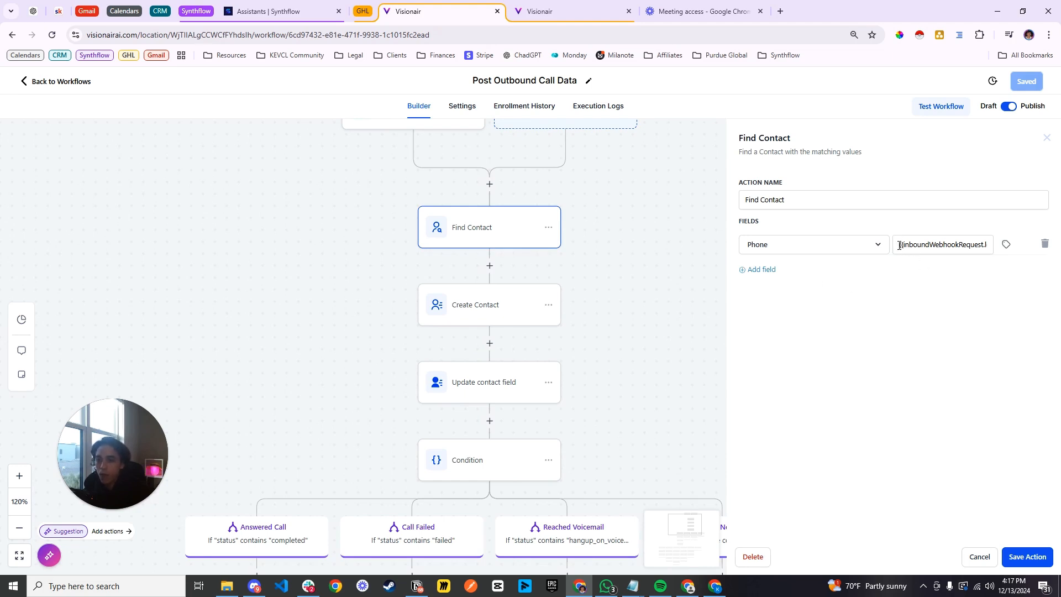
left_click_drag(899, 245, 988, 245)
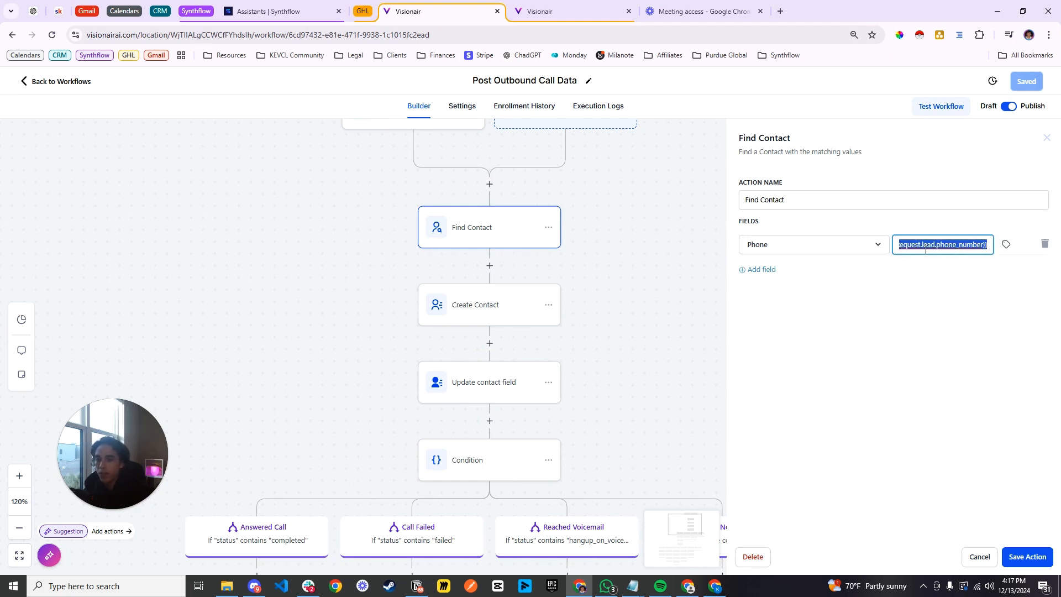
left_click(965, 286)
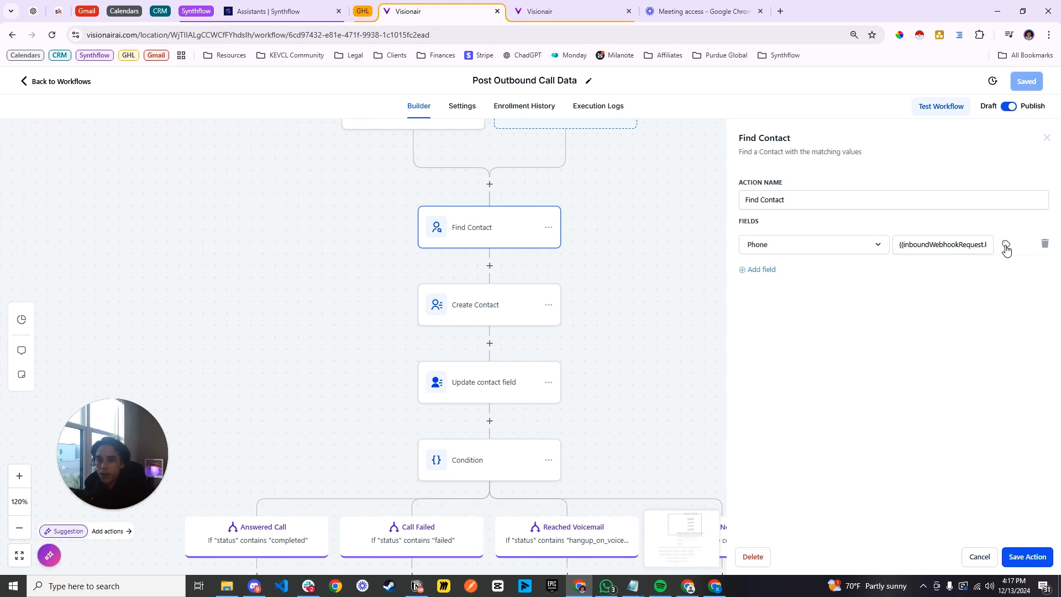
Step: Look up Phone_number among the Inbound Webhook Trigger's Lead custom values without inserting it, and save the Find Contact action
left_click(1006, 246)
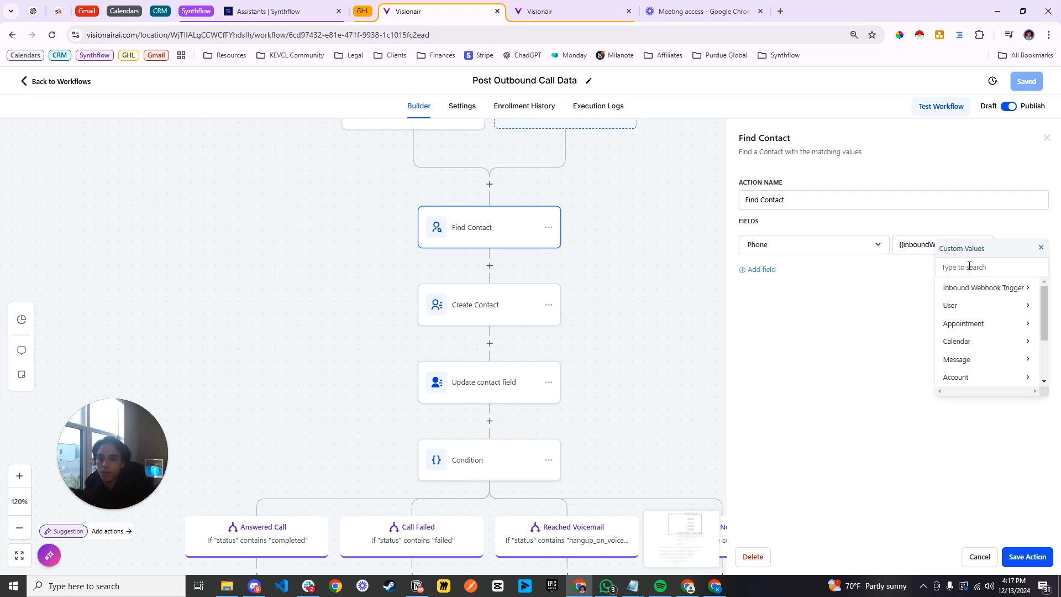
left_click(976, 292)
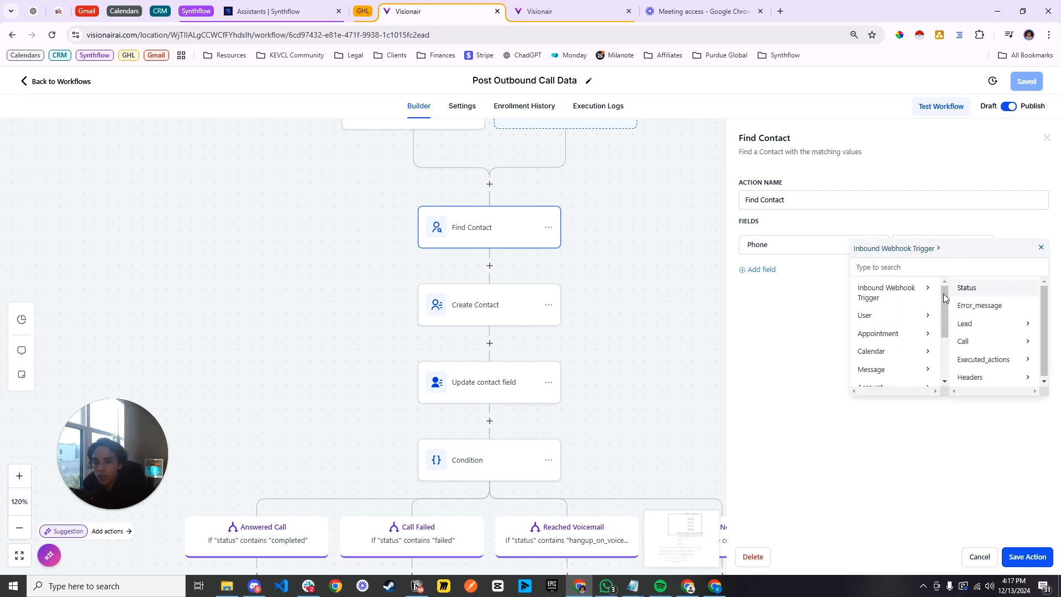
left_click(975, 328)
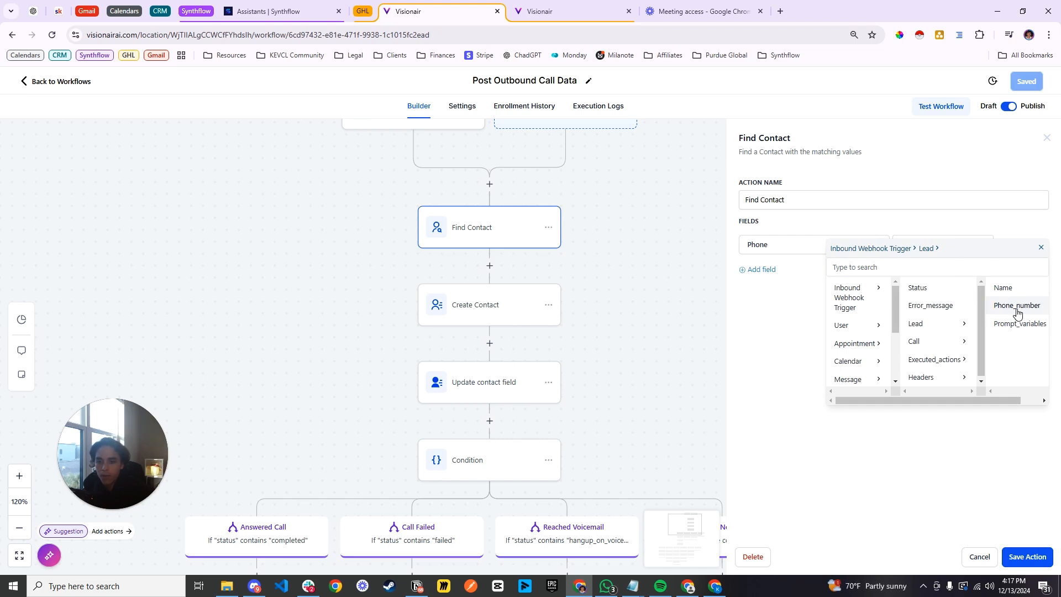
left_click(1042, 250)
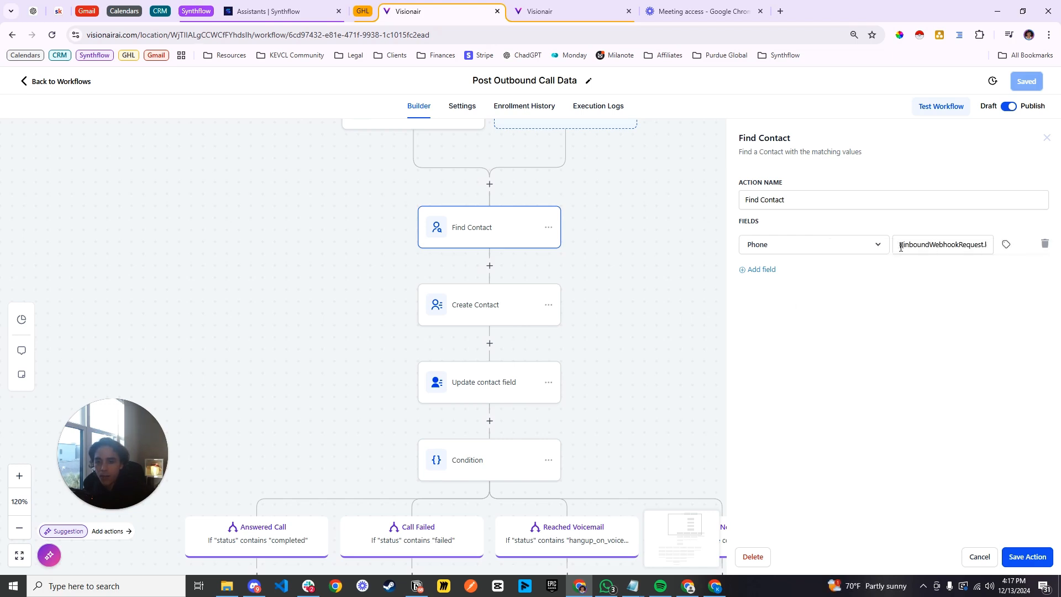
left_click(945, 369)
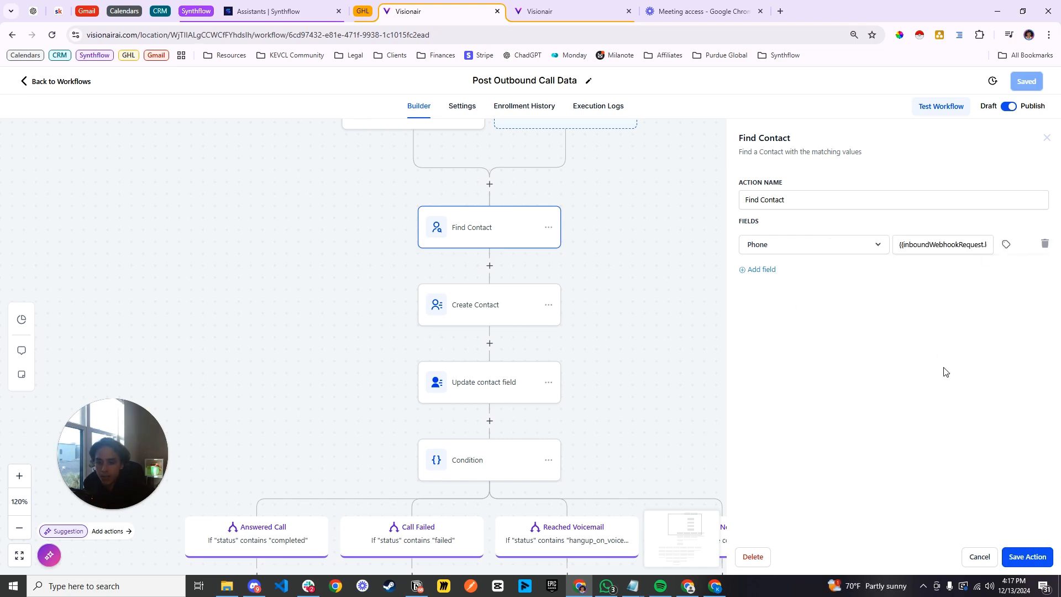
left_click(1027, 556)
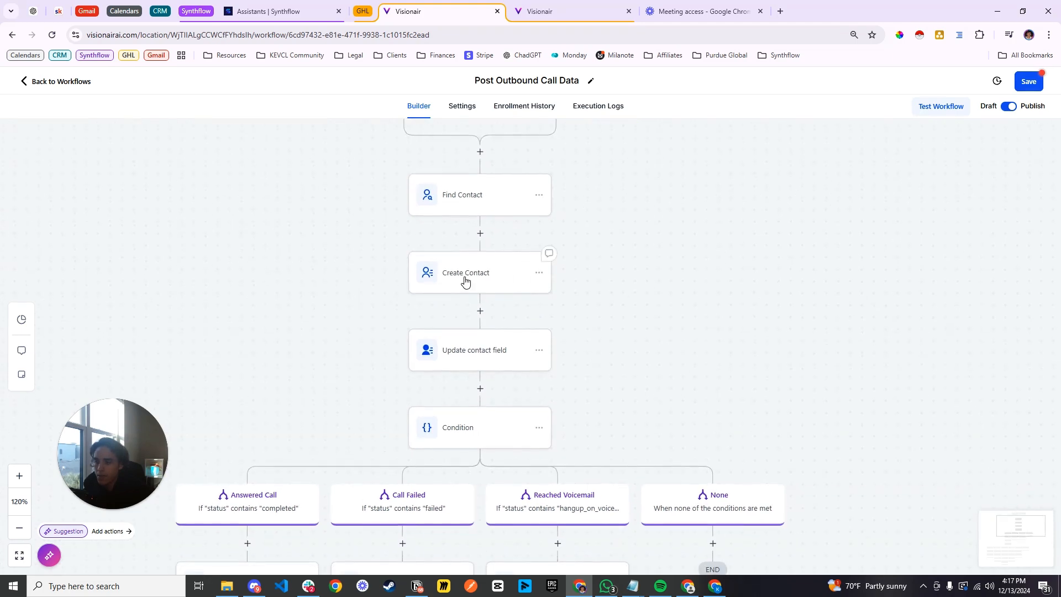
Step: Review the First Name, Last Name and Phone mappings of the Create Contact action and save it
left_click(470, 285)
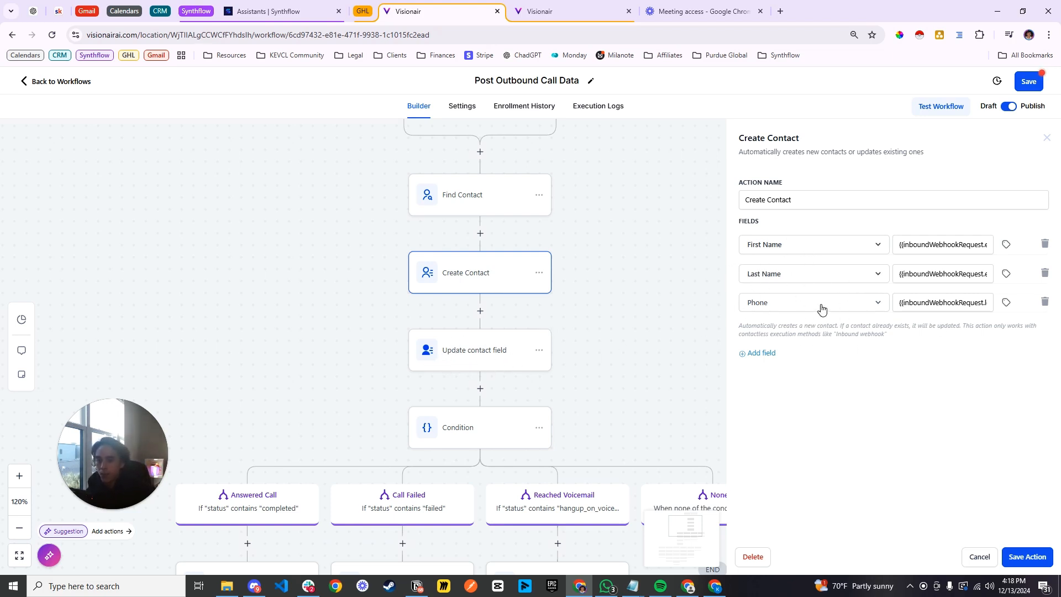
left_click(1027, 556)
Step: Open the Update contact field action and examine its Call ID mapping and the Inbound Webhook Trigger's Call custom values
left_click(490, 358)
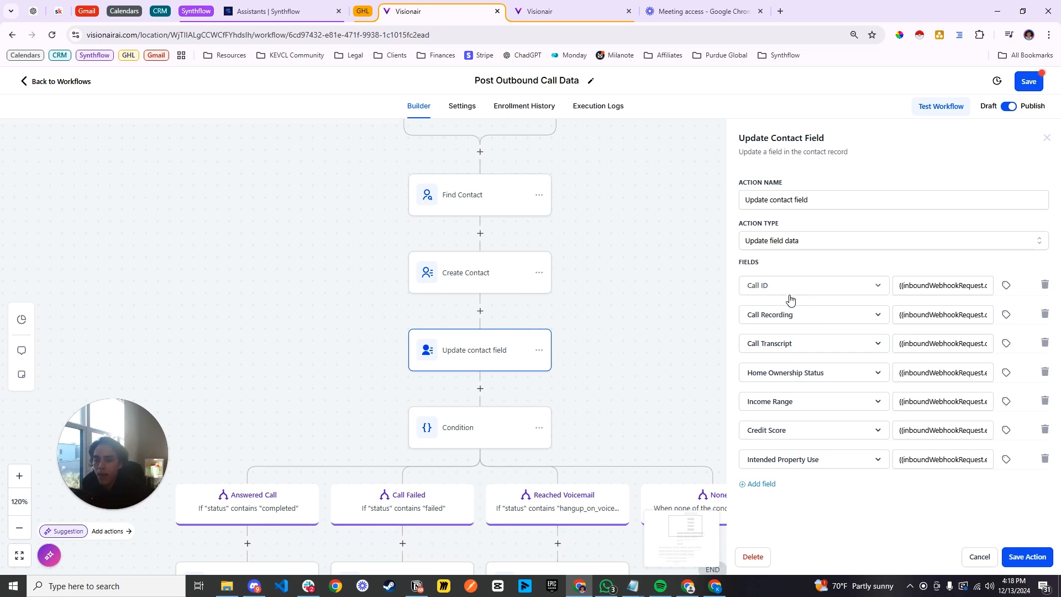
left_click_drag(897, 288, 1005, 288)
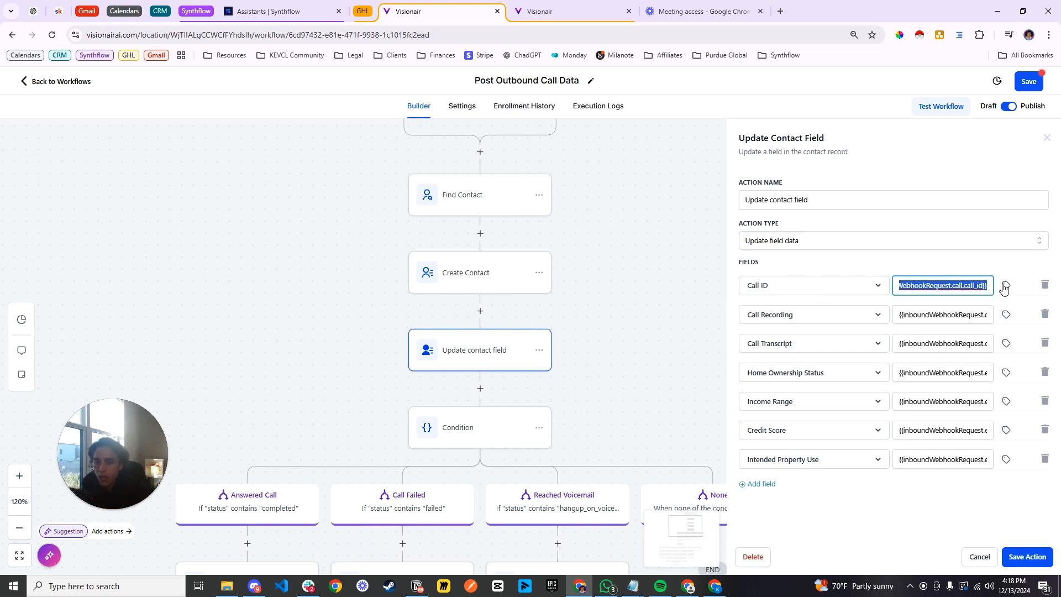
left_click(964, 269)
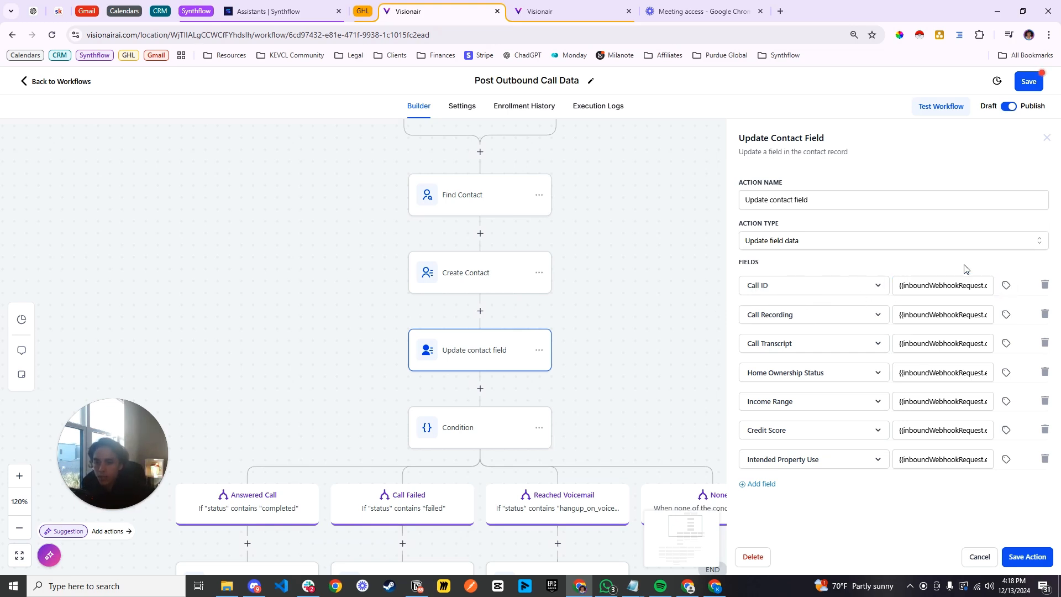
left_click(1006, 286)
scroll(973, 345, "down", 2)
scroll(967, 332, "up", 2)
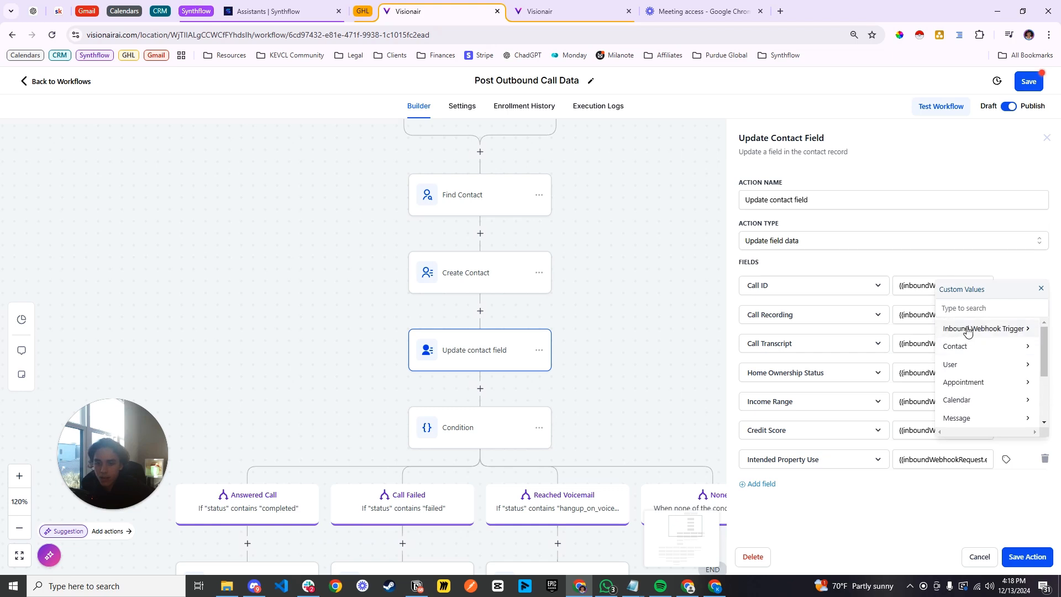
left_click(967, 330)
left_click(963, 382)
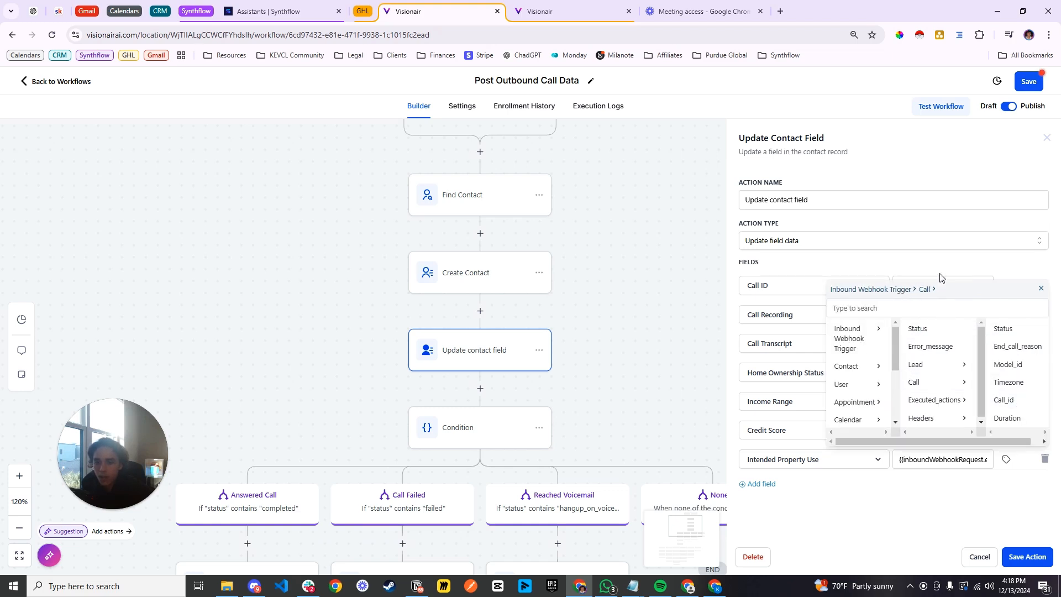
left_click(1041, 290)
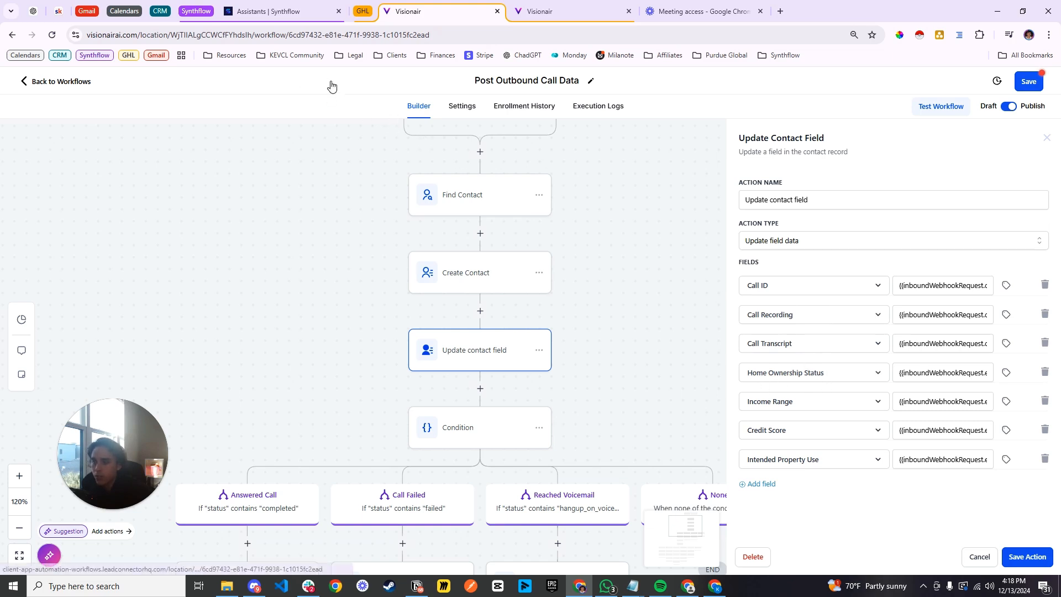
Step: Compare Synthflow's homeownership_status extractor and its choices with the value mapped to Home Ownership Status in the Visionair workflow's contact update
left_click(283, 13)
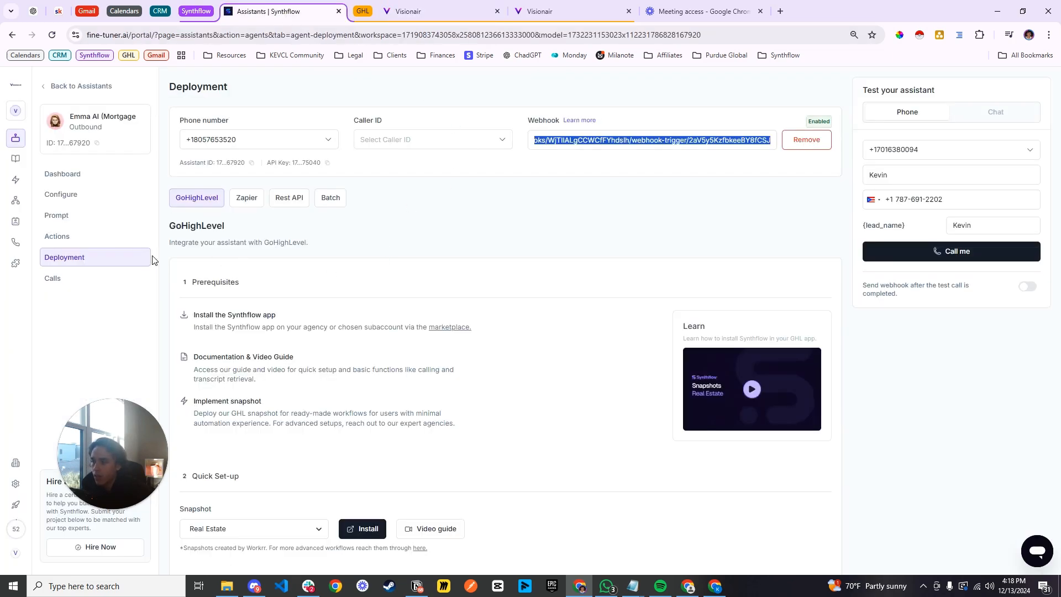
left_click(97, 236)
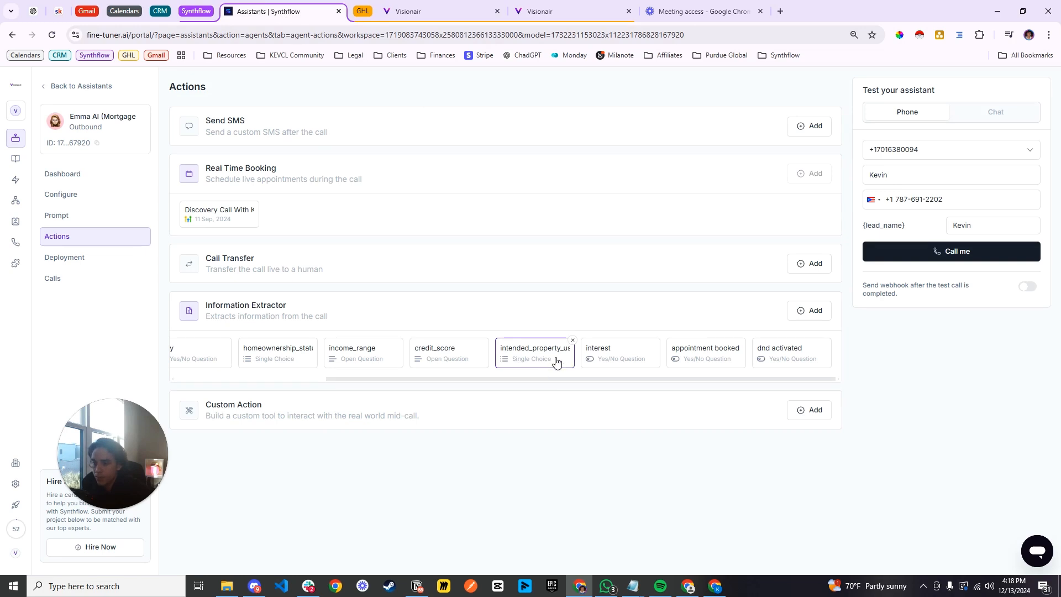
scroll(531, 360, "left", 3)
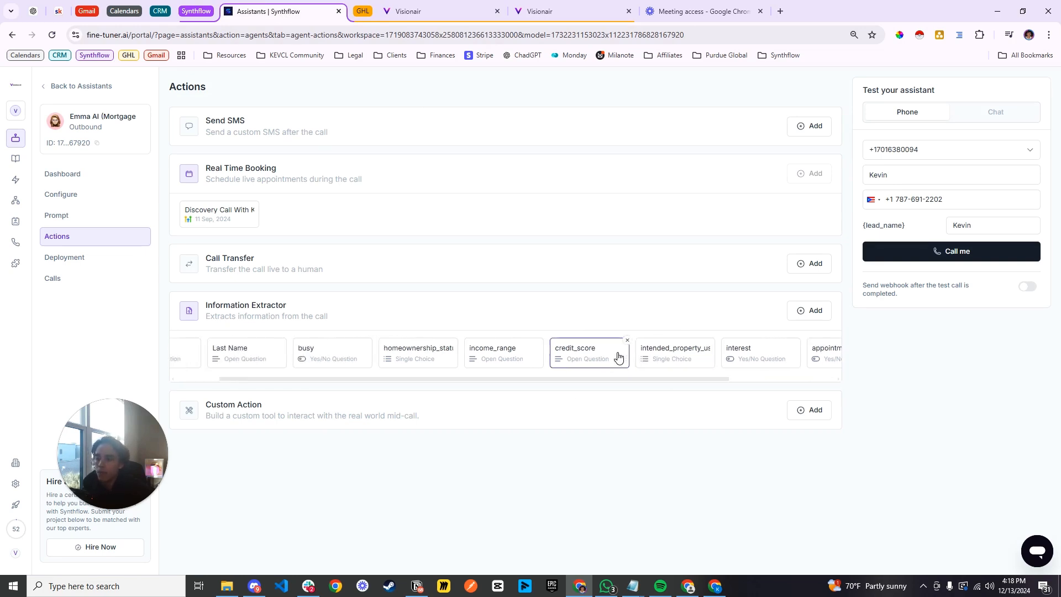
left_click(432, 358)
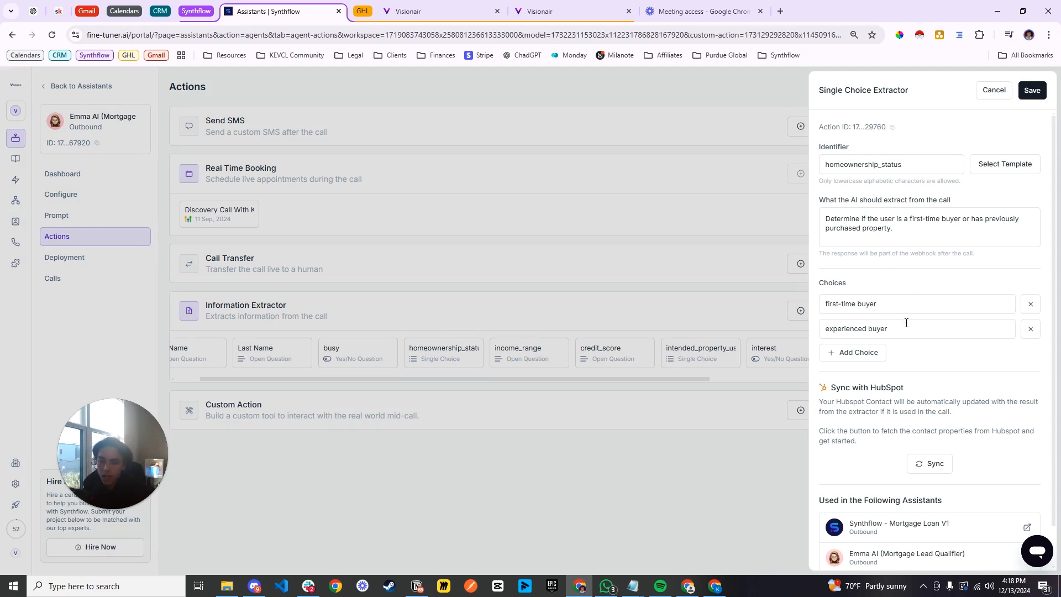
left_click(445, 11)
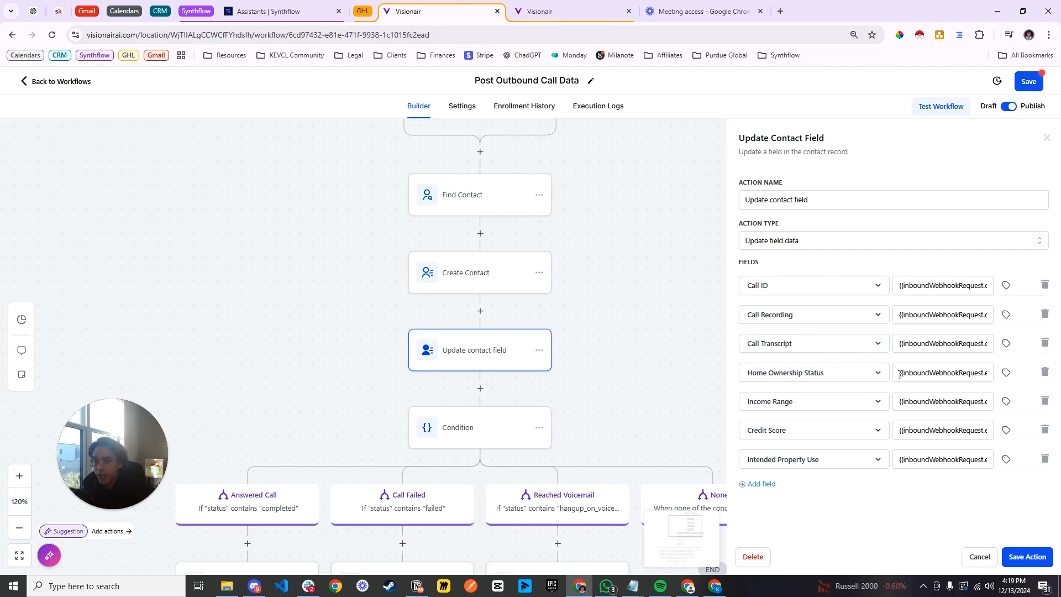
left_click_drag(900, 375, 1010, 376)
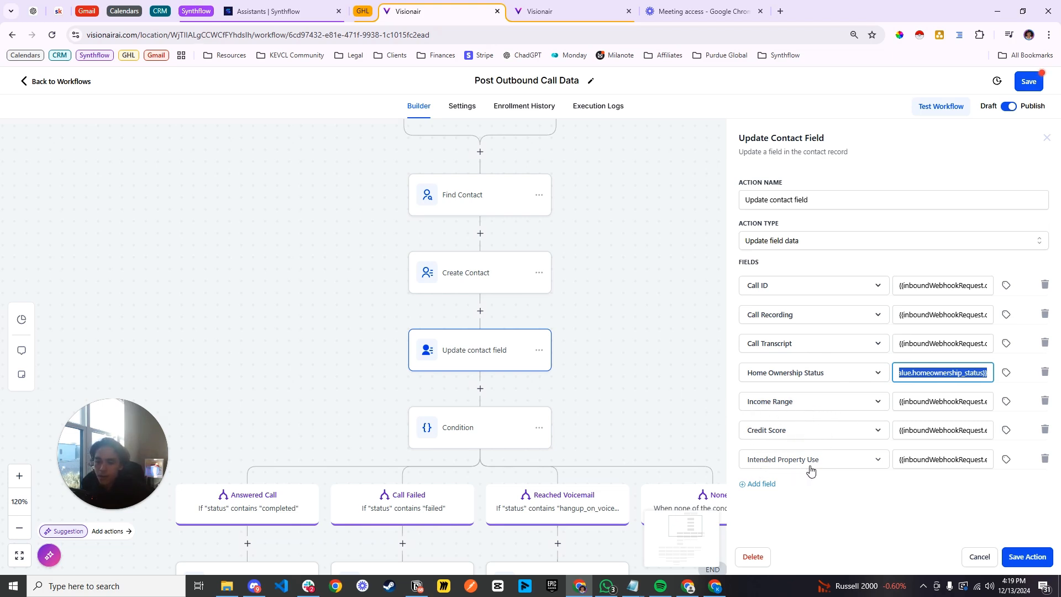
Step: Save the Update contact field action and open the Condition action that splits the workflow by call status
left_click(1024, 556)
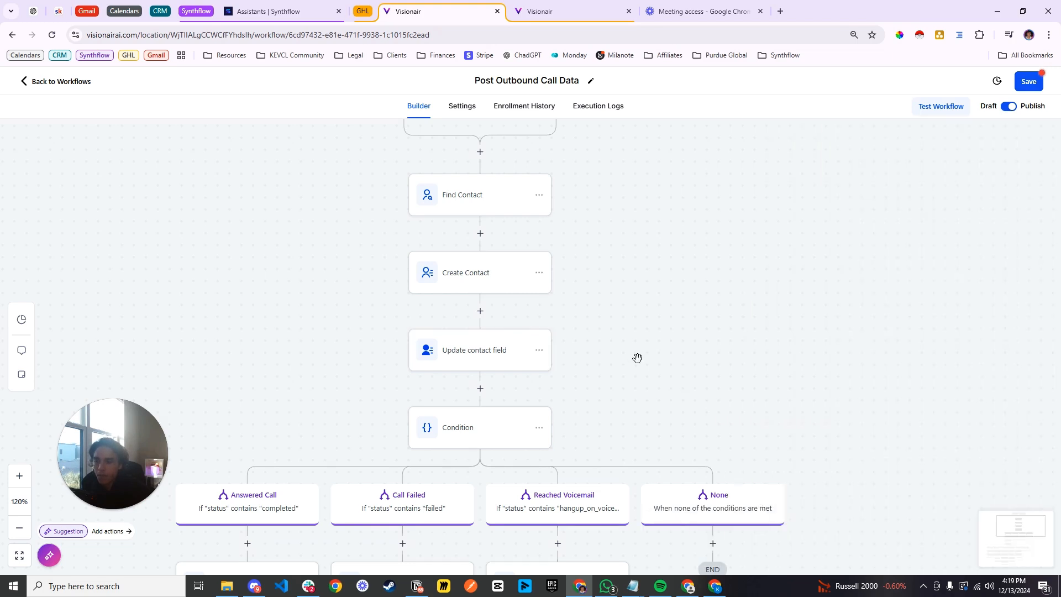
left_click_drag(635, 358, 641, 184)
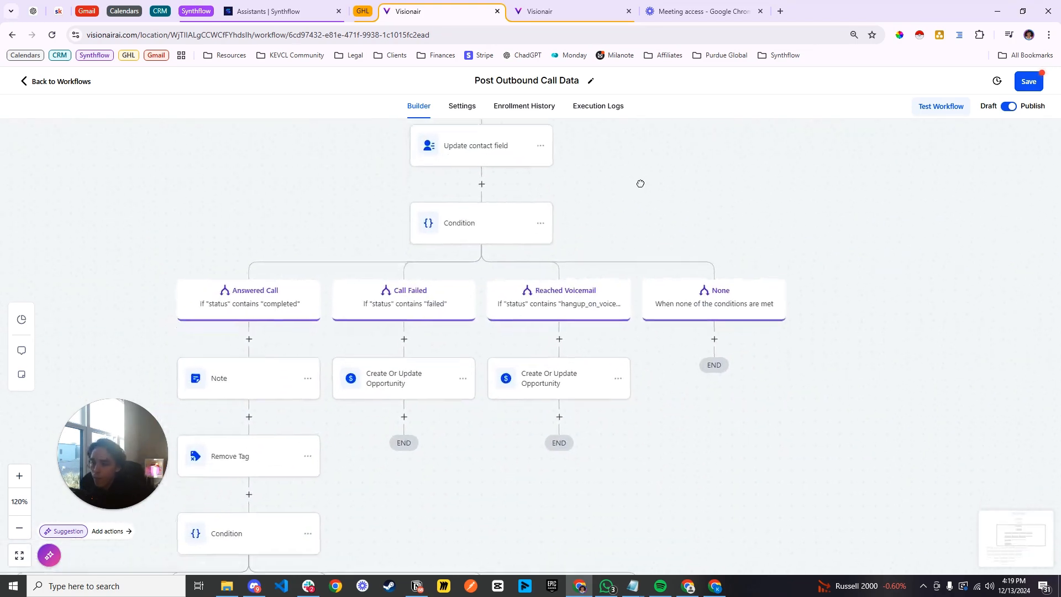
left_click(479, 228)
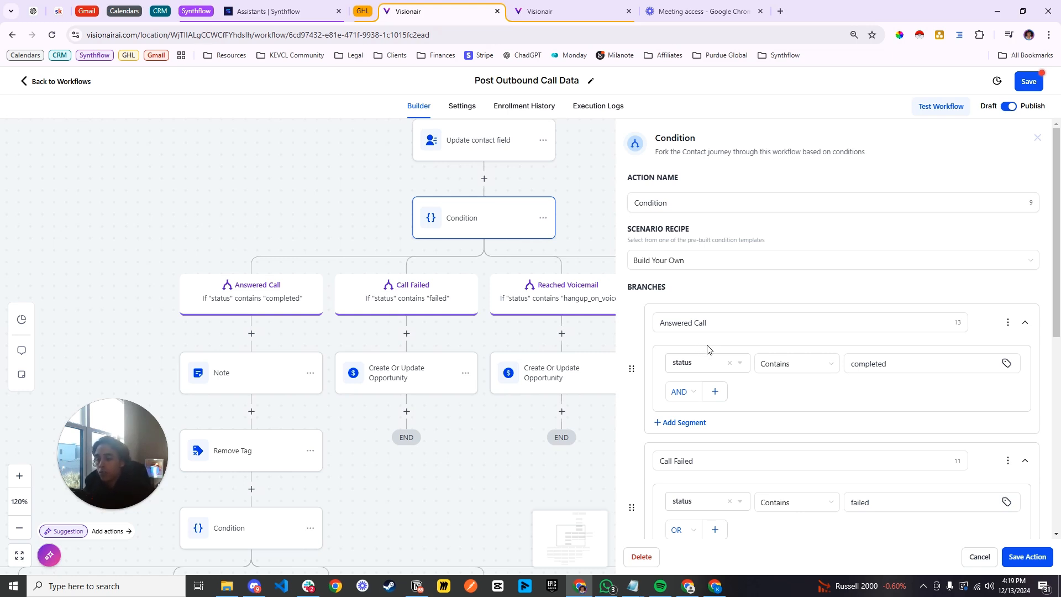
scroll(735, 298, "down", 2)
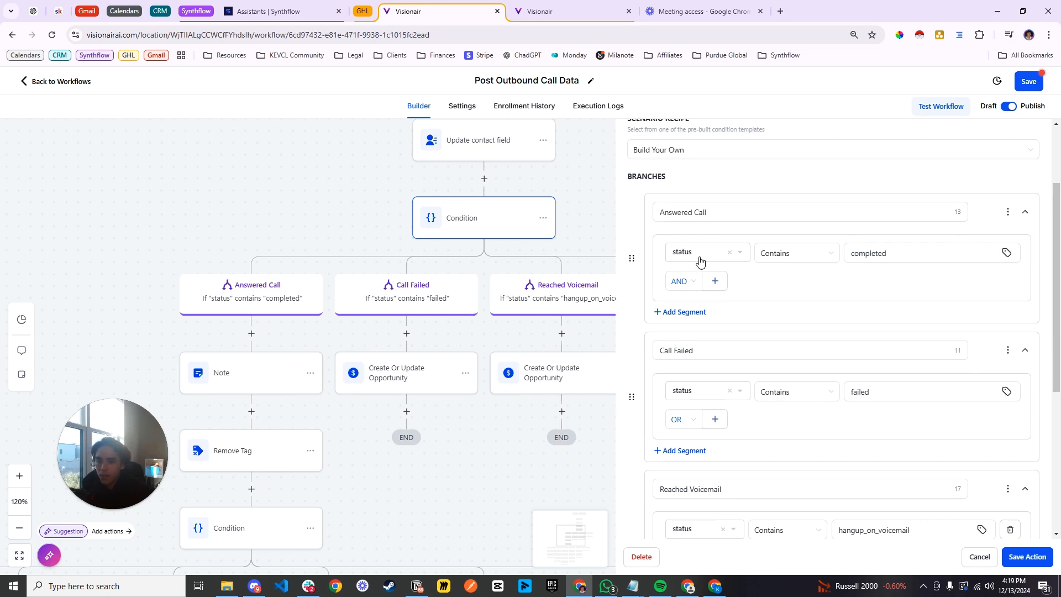
Step: Rebuild the Answered Call branch's segment from the Inbound Webhook Trigger's status with the operator Contains and the value completed
left_click(692, 255)
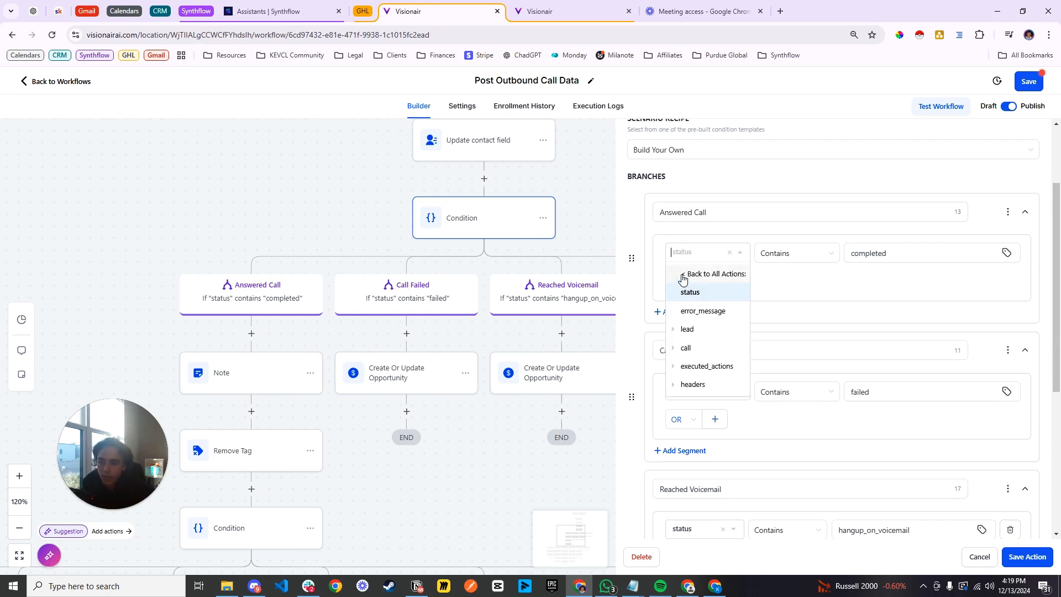
left_click(683, 275)
left_click(700, 255)
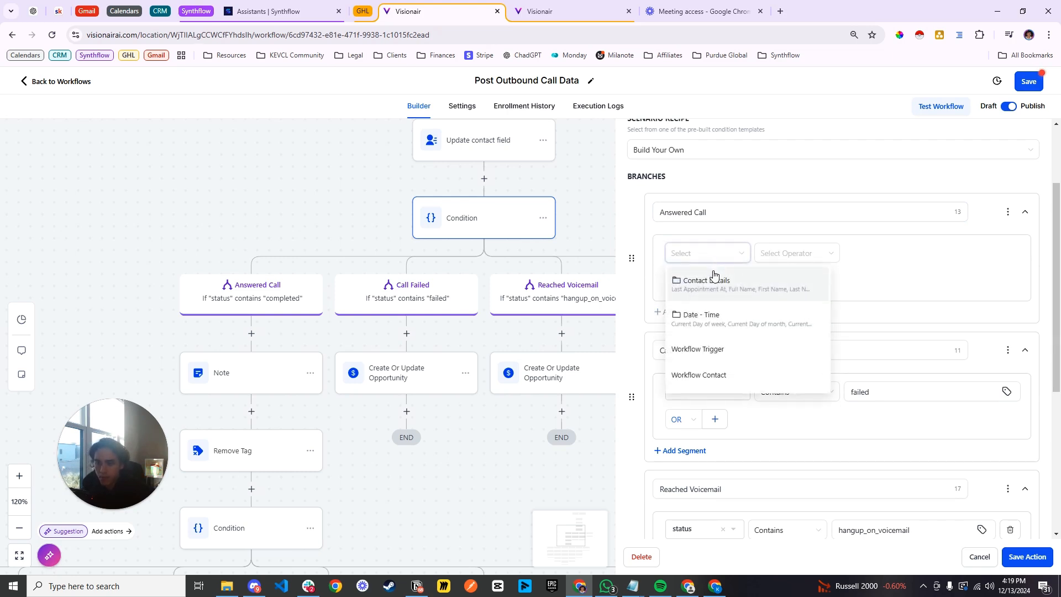
scroll(717, 354, "down", 3)
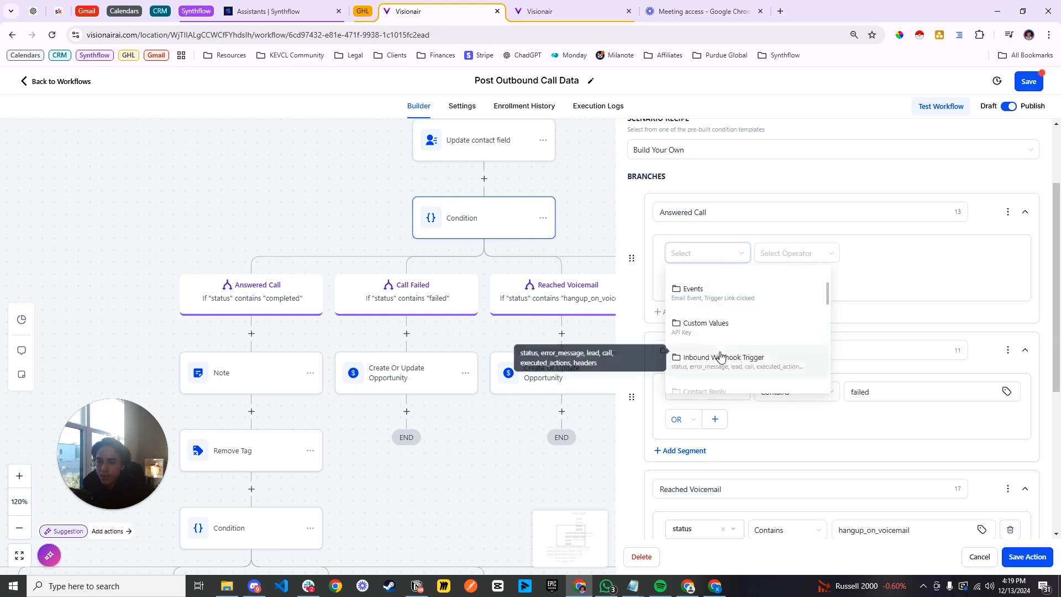
left_click(743, 311)
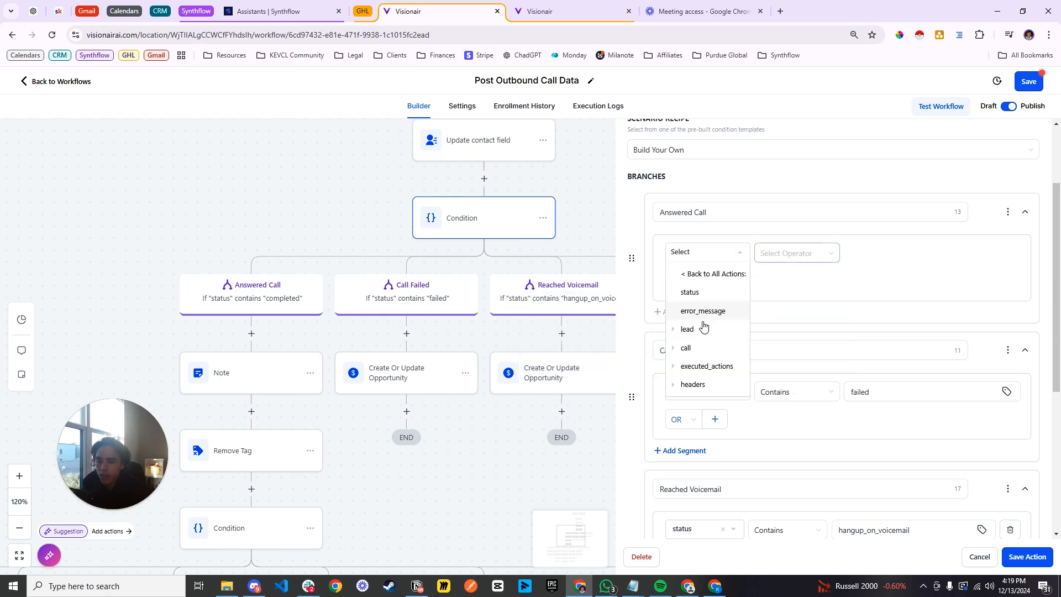
left_click(690, 292)
left_click(802, 254)
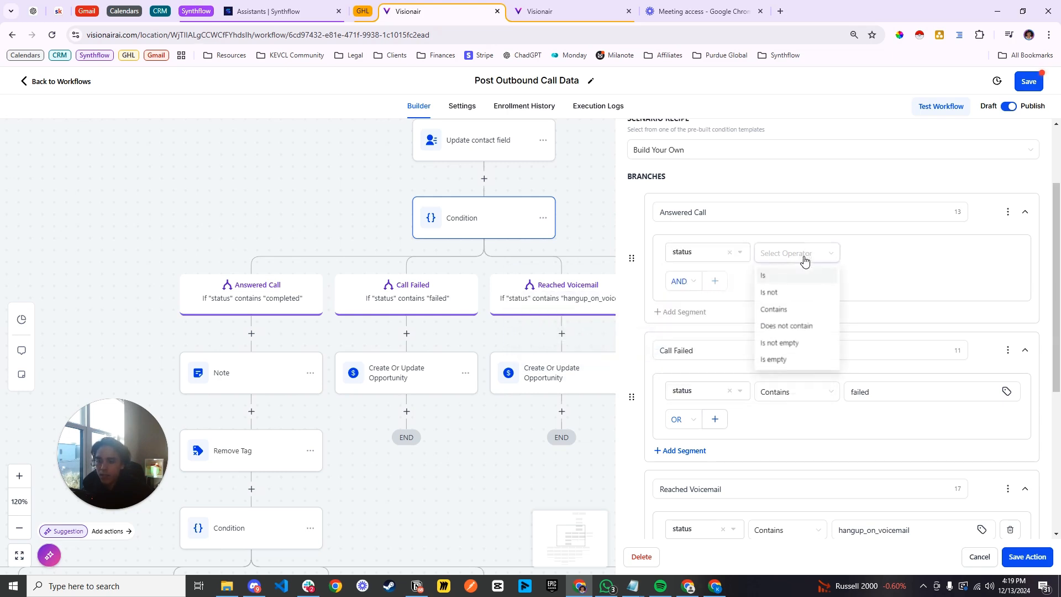
left_click(788, 311)
left_click(875, 255)
type("completed")
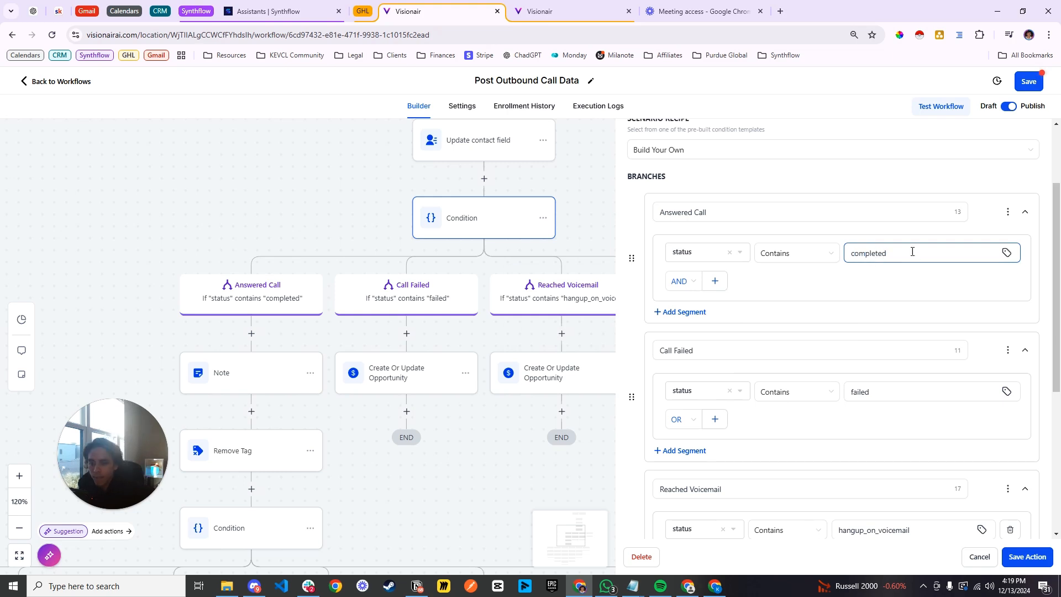
left_click_drag(913, 252, 841, 254)
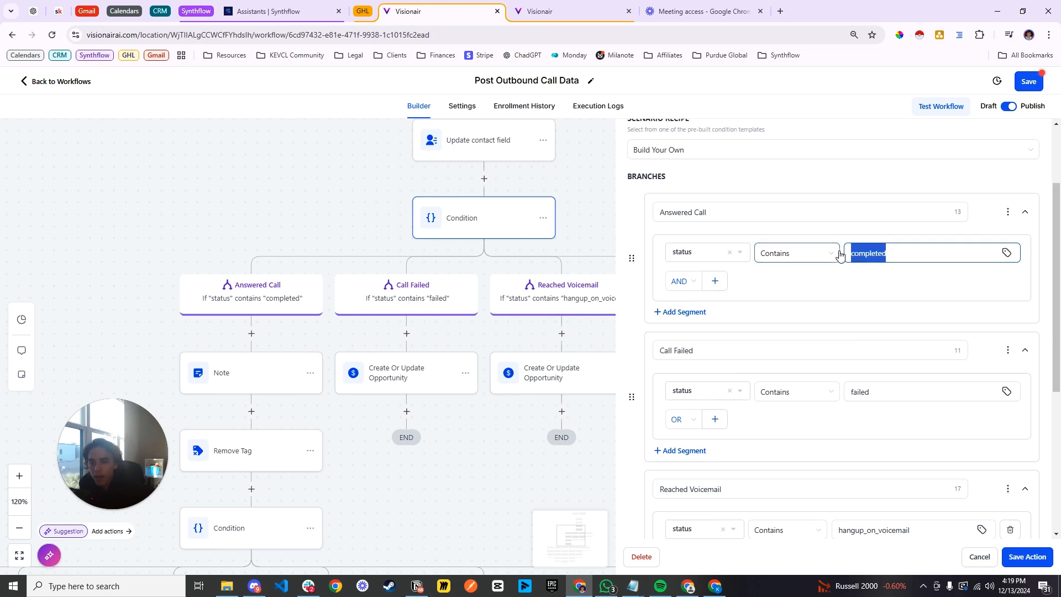
left_click(874, 286)
Step: Switch to Synthflow and examine the Status filter options in the mortgage assistant's call log
left_click(265, 11)
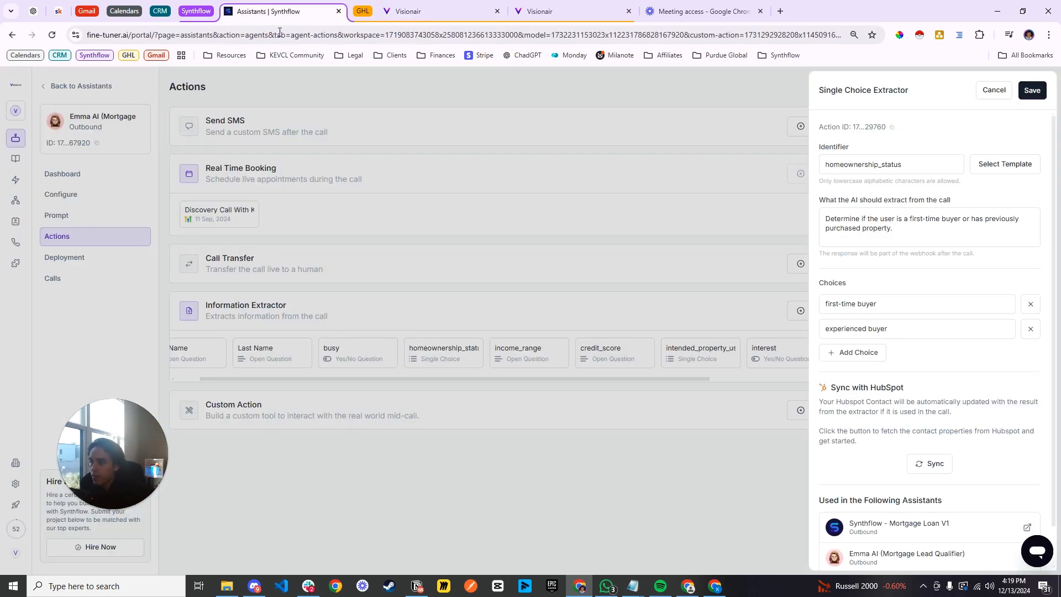
left_click(67, 281)
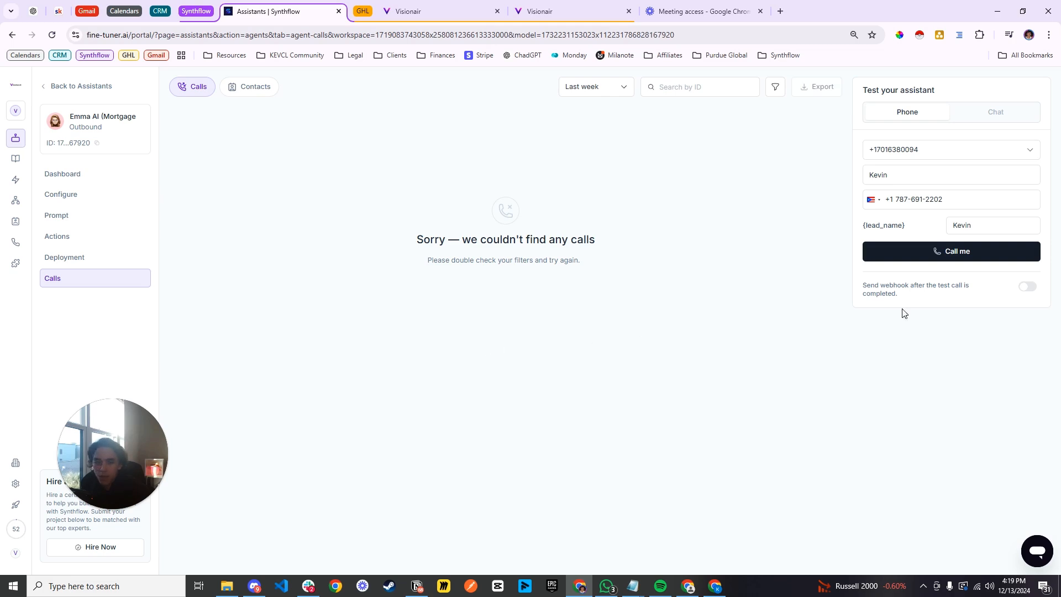
left_click(774, 90)
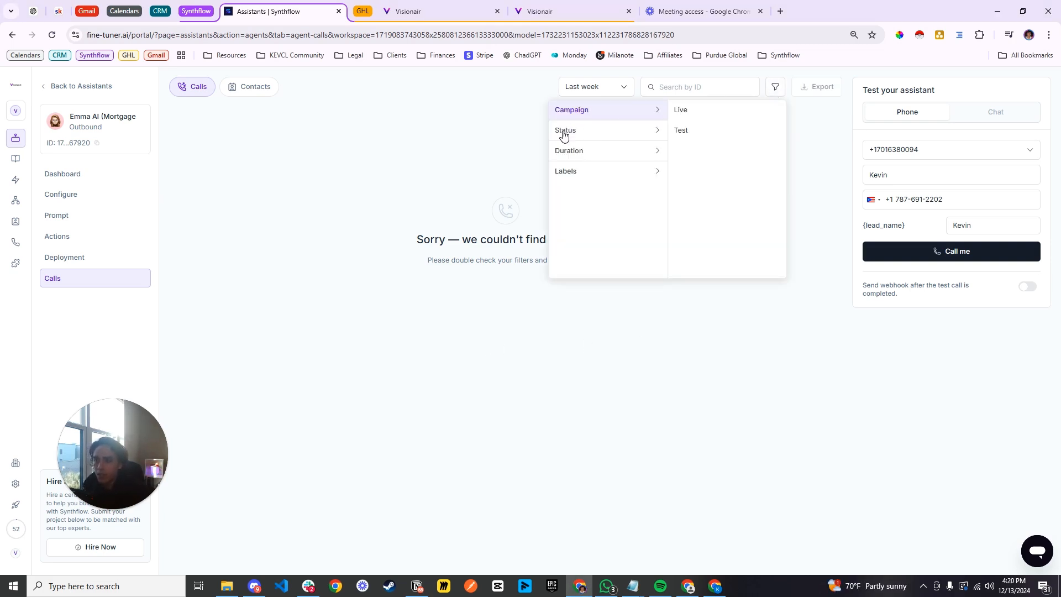
mouse_move(633, 138)
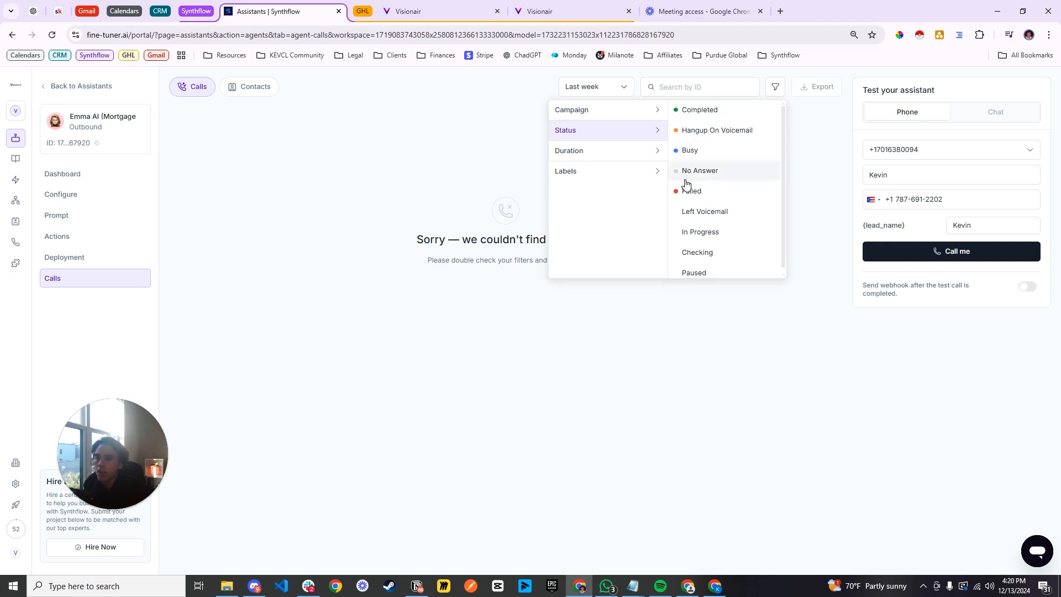
left_click(808, 183)
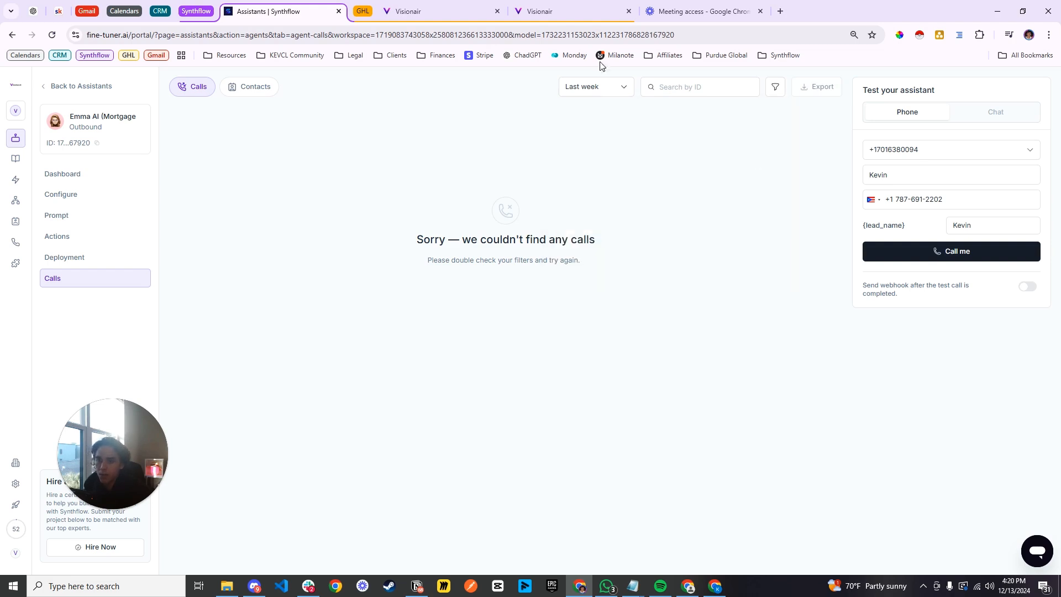
Step: Return to the Visionair workflow, review the status values of the Answered Call, Call Failed and Reached Voicemail branches, and save the Condition action
left_click(584, 5)
left_click(467, 4)
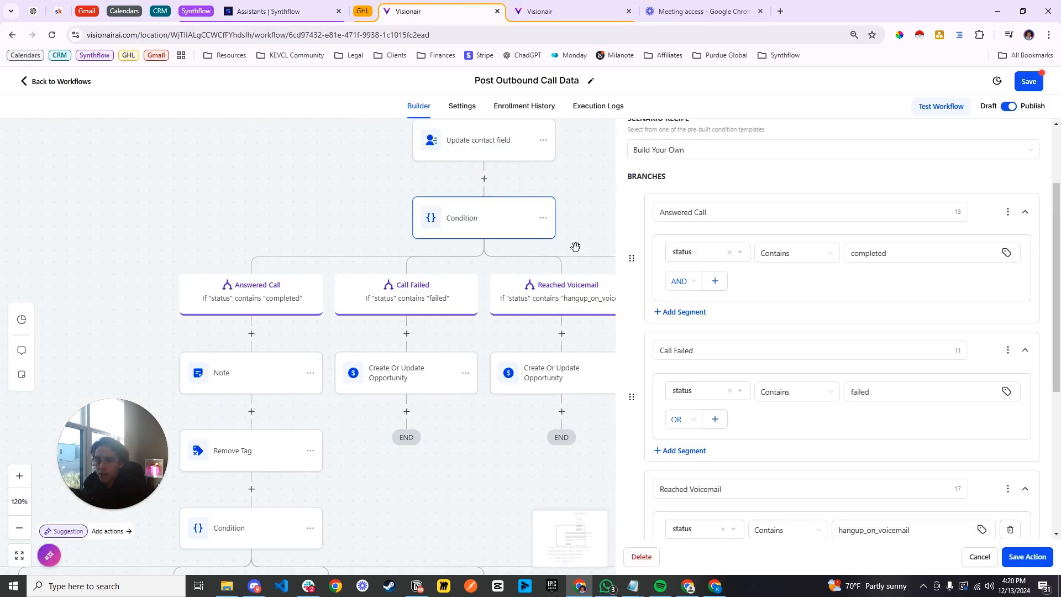
left_click_drag(309, 203, 238, 180)
scroll(525, 242, "down", 1)
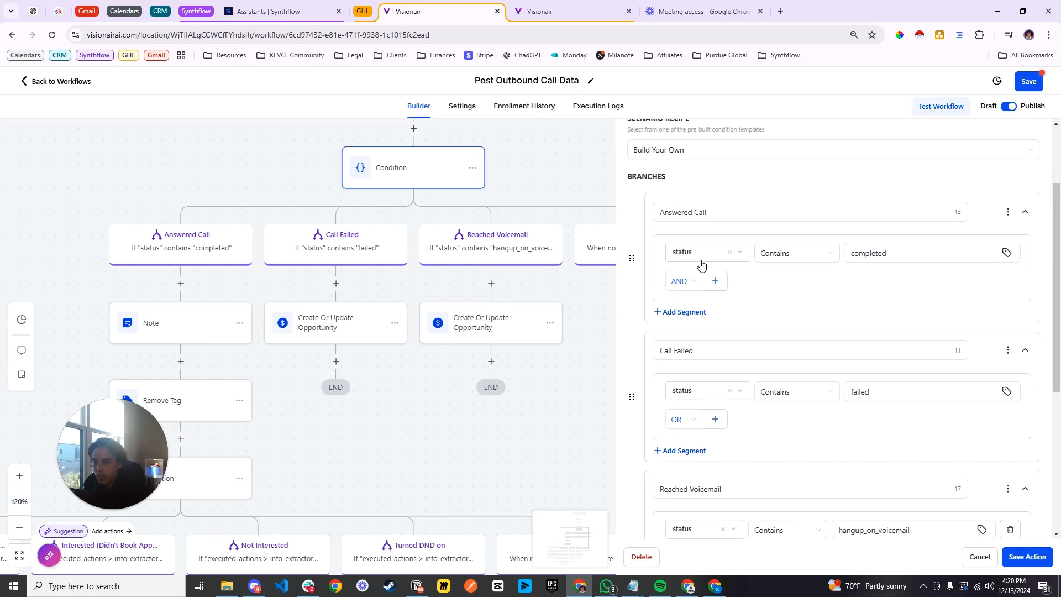
scroll(810, 244, "down", 1)
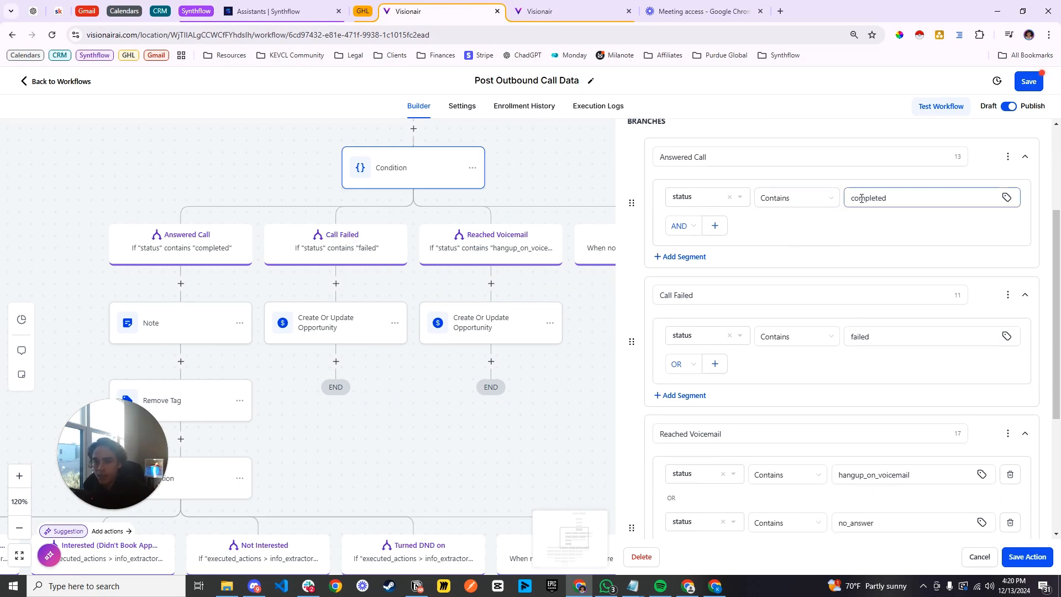
scroll(862, 232, "down", 2)
left_click_drag(868, 224, 836, 232)
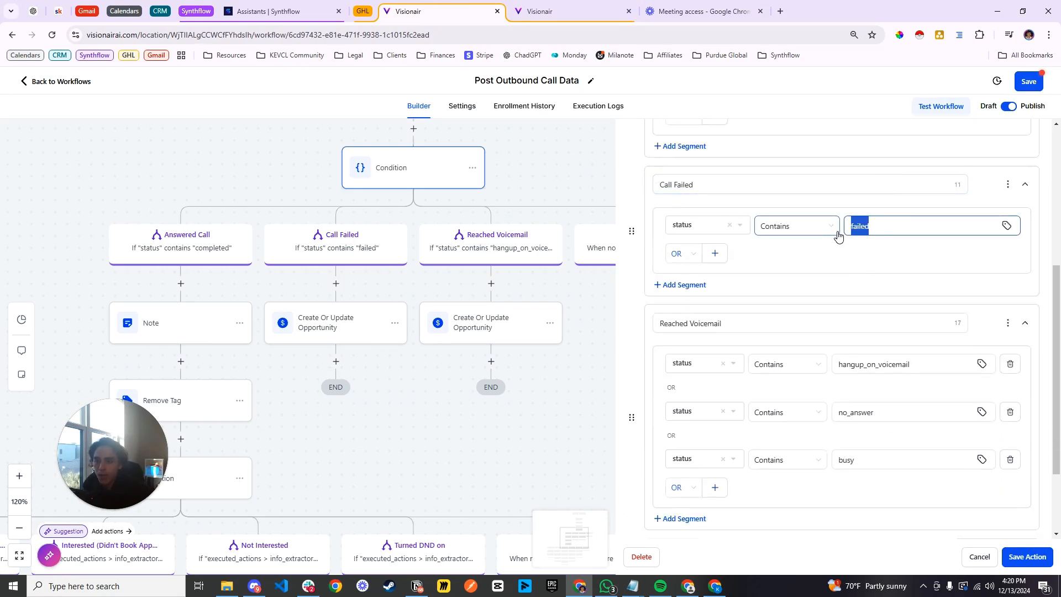
scroll(841, 324, "down", 1)
scroll(810, 282, "down", 1)
left_click_drag(917, 256, 836, 254)
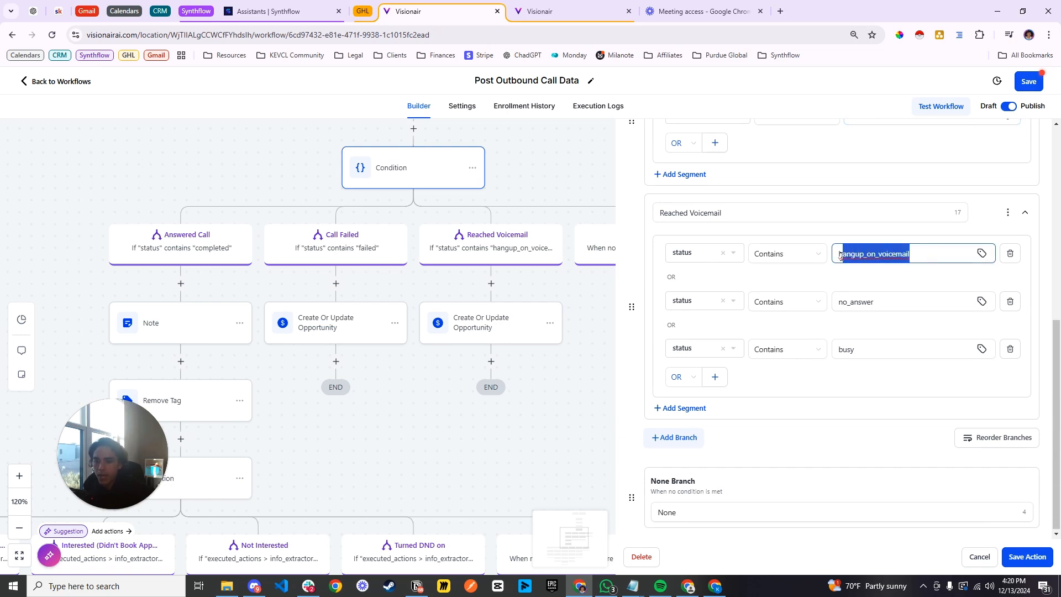
left_click_drag(888, 305, 833, 309)
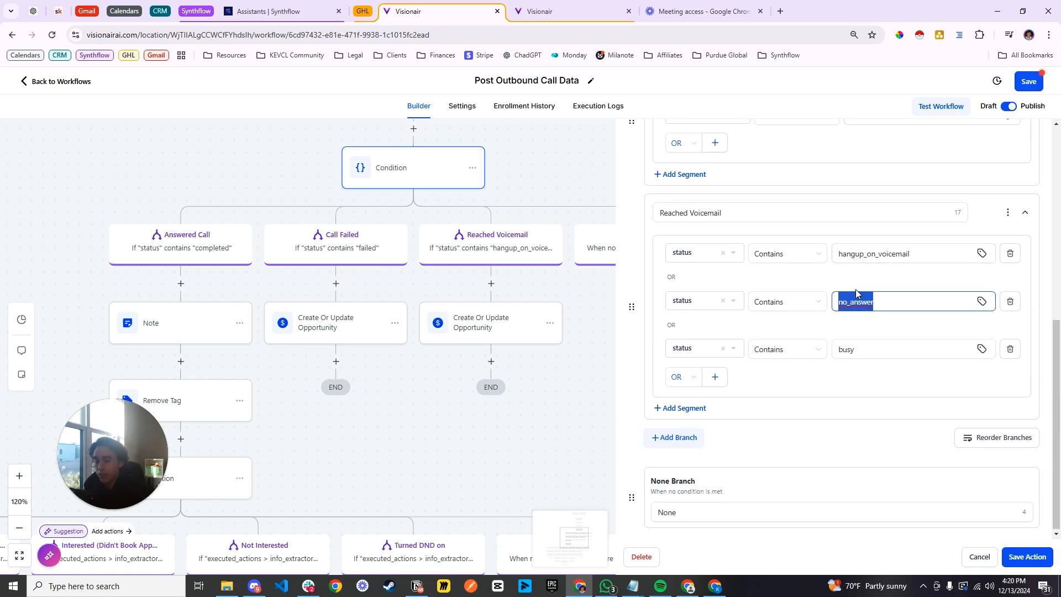
left_click_drag(886, 348, 831, 350)
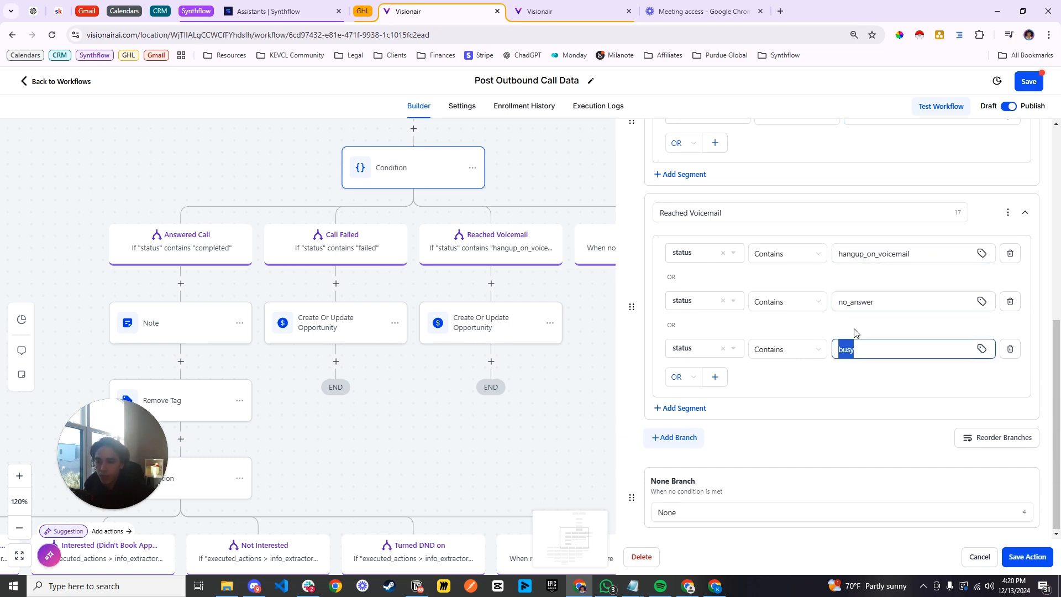
left_click(856, 382)
scroll(855, 376, "down", 1)
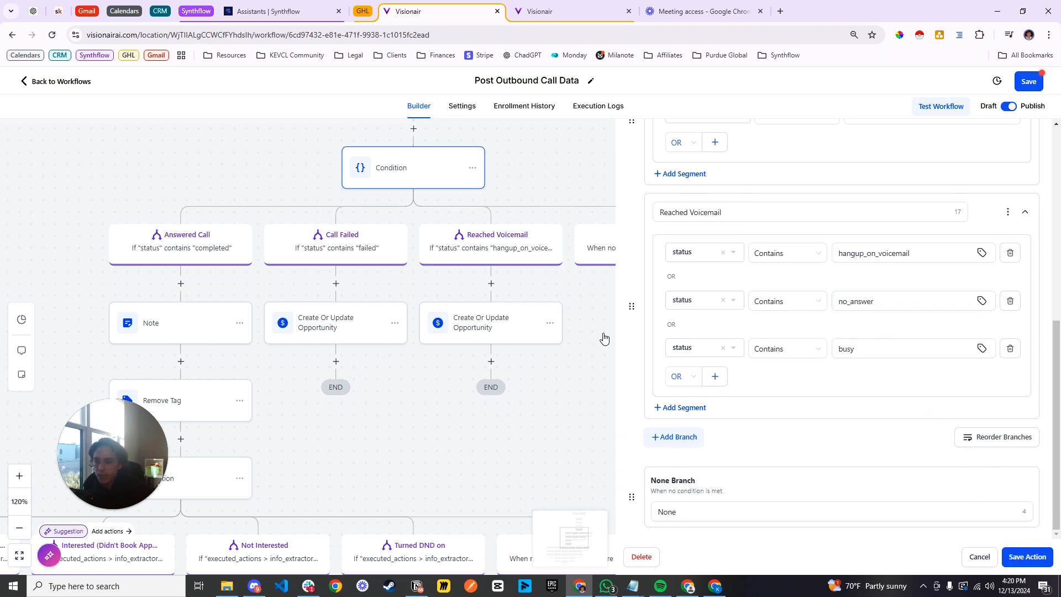
left_click(1027, 556)
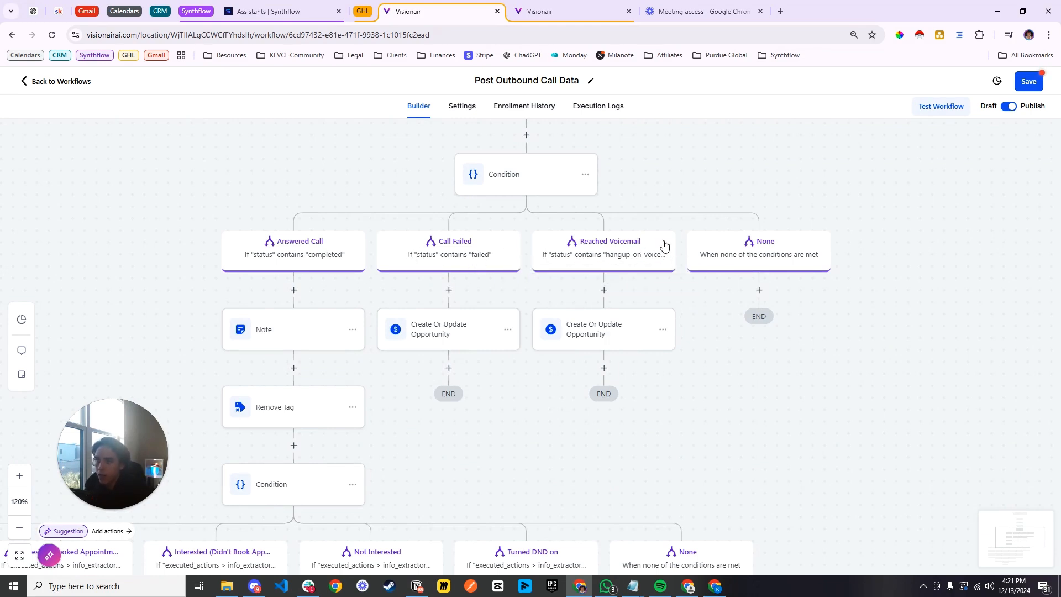
Step: Open the Synthflow Mortgage Reactivation CRM pipeline for editing in Visionair's Opportunities area
left_click(556, 11)
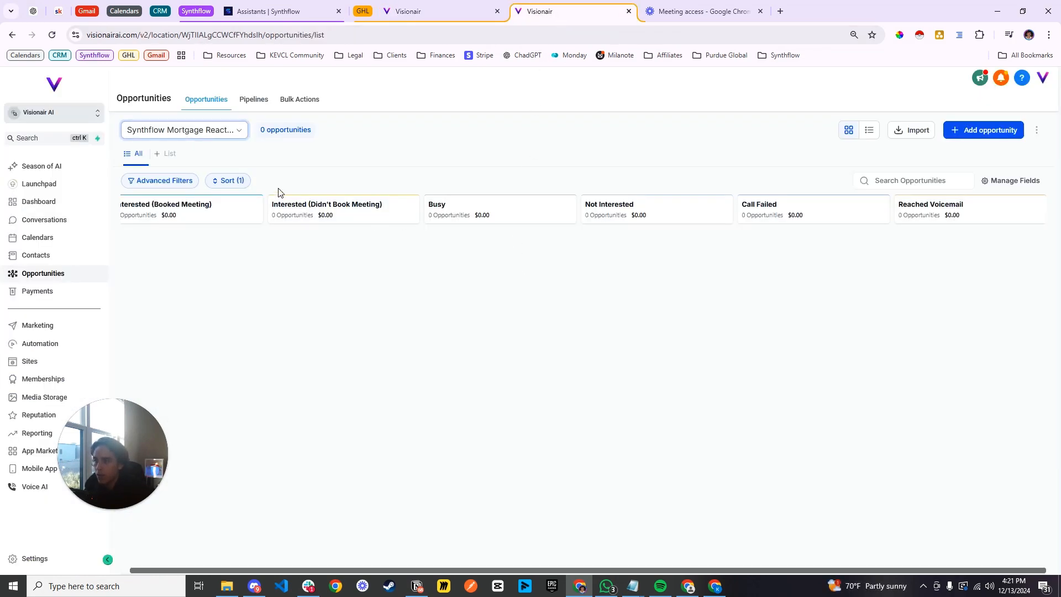
left_click(261, 103)
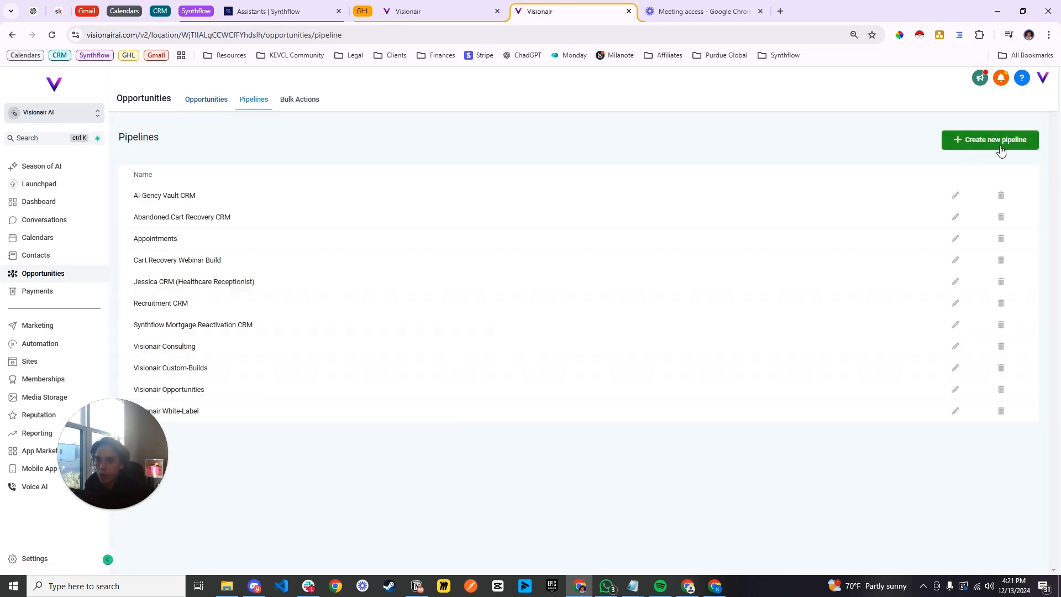
left_click_drag(269, 329, 128, 330)
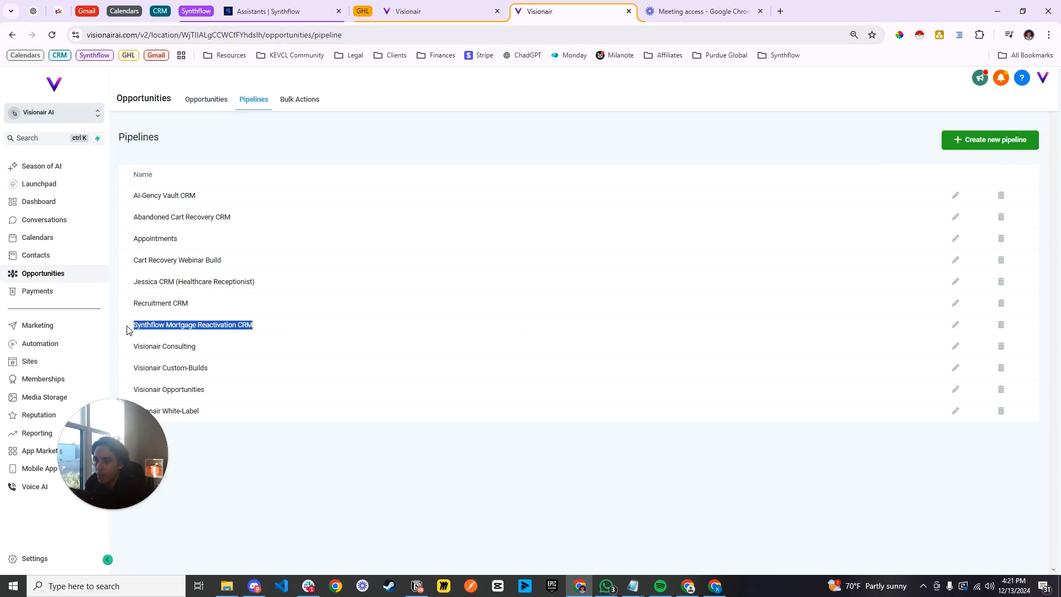
left_click(955, 324)
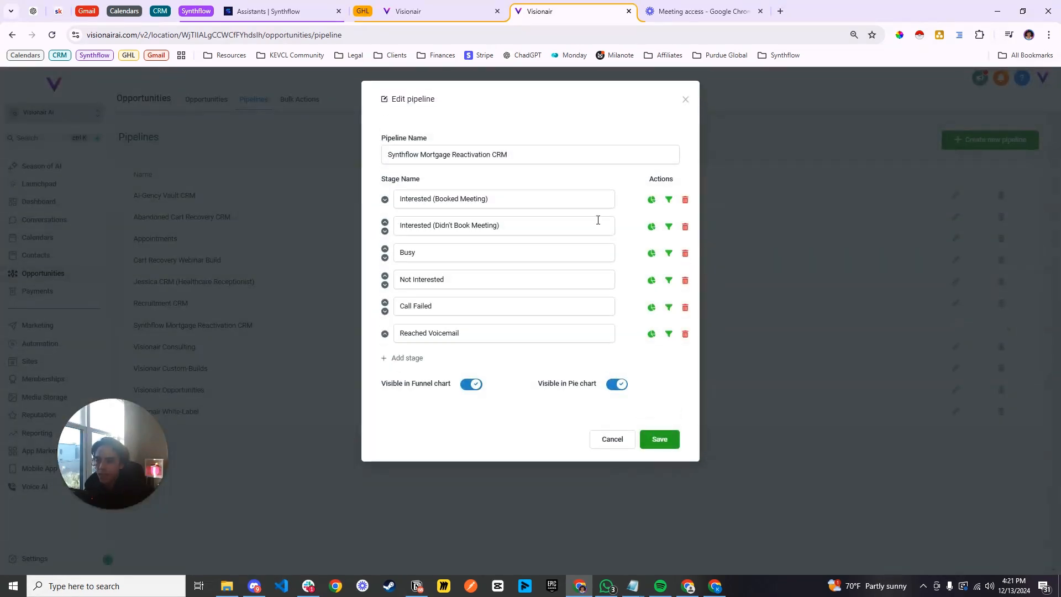
Step: Review the pipeline's stage names and move the Not Interested stage up above Busy
left_click_drag(504, 199, 395, 200)
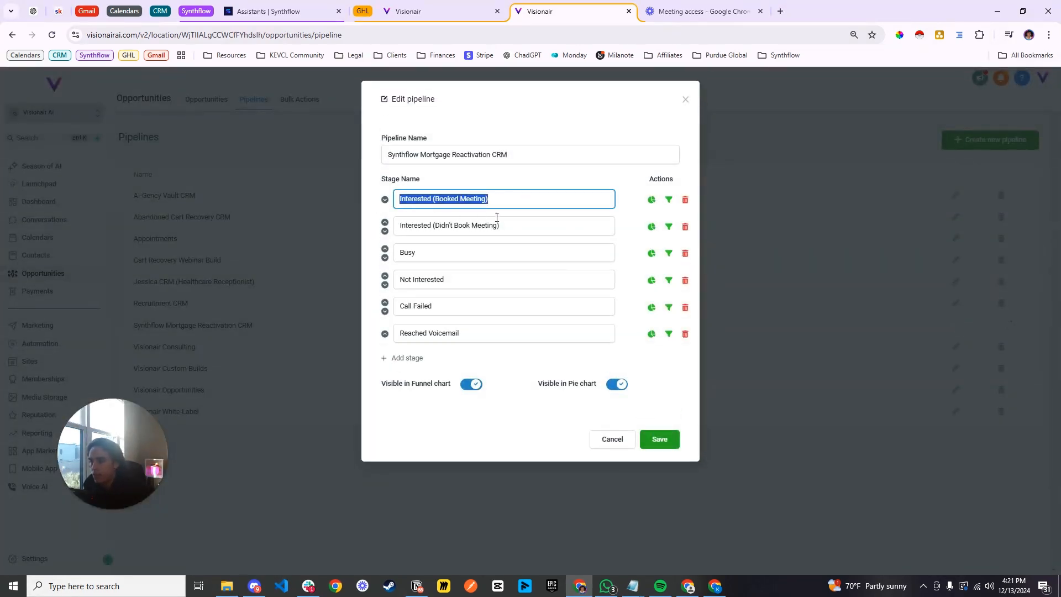
left_click(534, 224)
left_click_drag(534, 224, 404, 225)
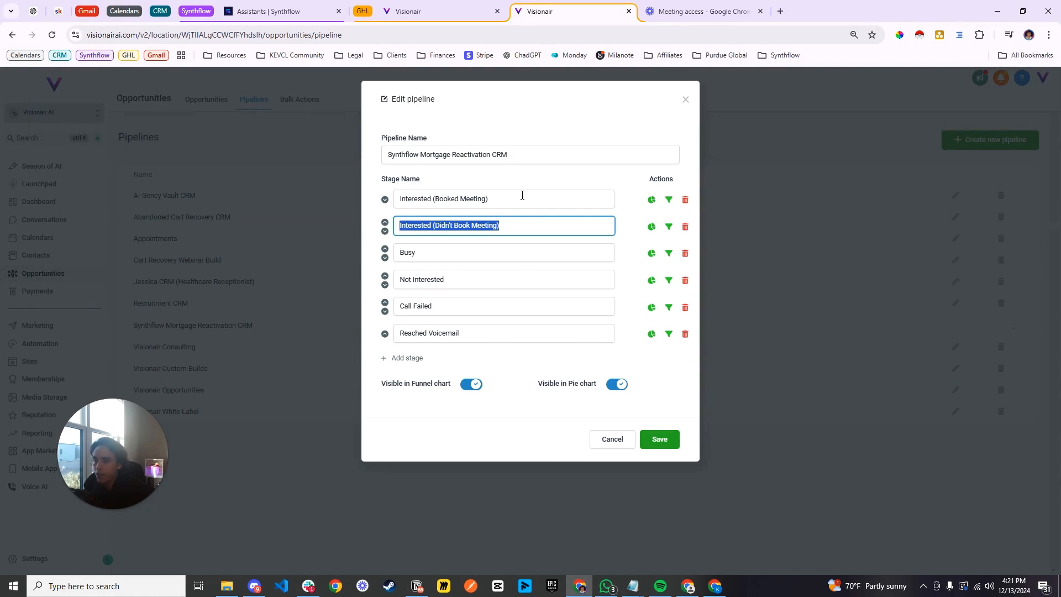
left_click_drag(522, 195, 398, 199)
left_click(453, 199)
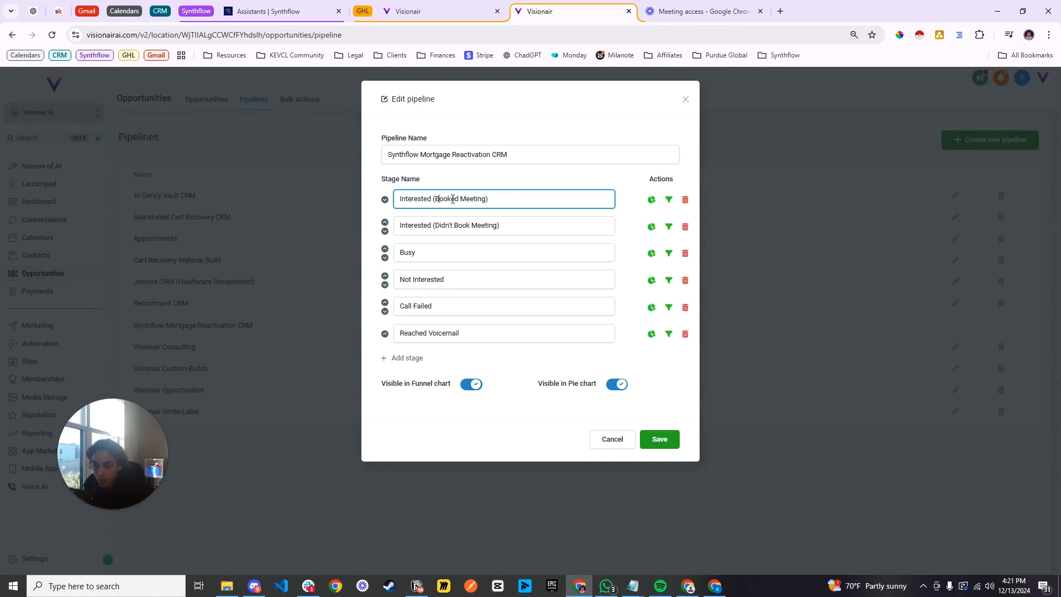
left_click_drag(500, 226, 398, 225)
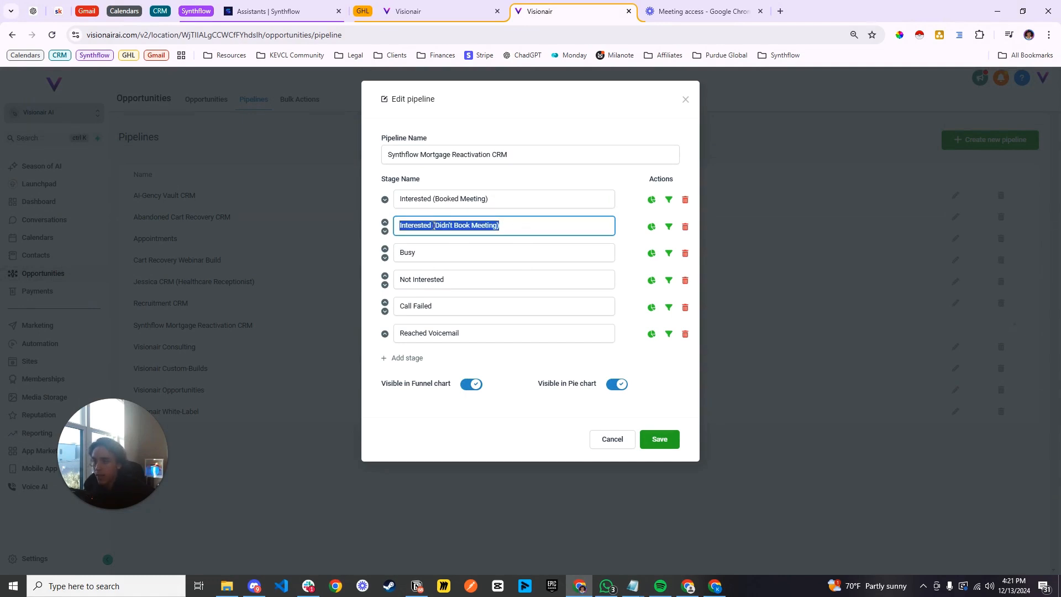
left_click(540, 225)
left_click_drag(445, 253, 380, 259)
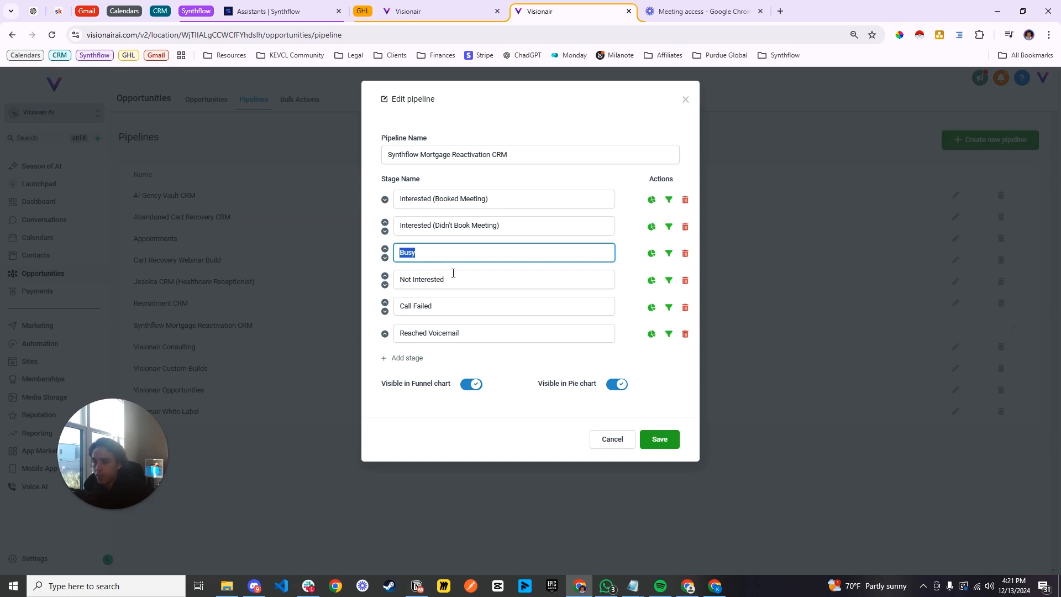
left_click(385, 277)
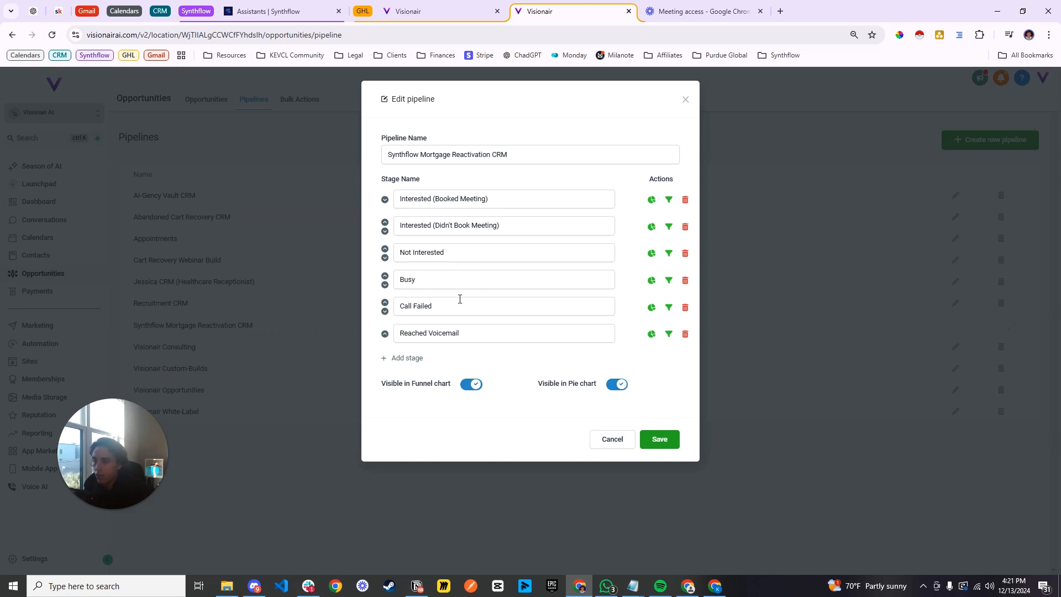
Step: Review the Call Failed and Reached Voicemail stage names and save the Synthflow Mortgage Reactivation CRM pipeline
left_click_drag(469, 313, 399, 307)
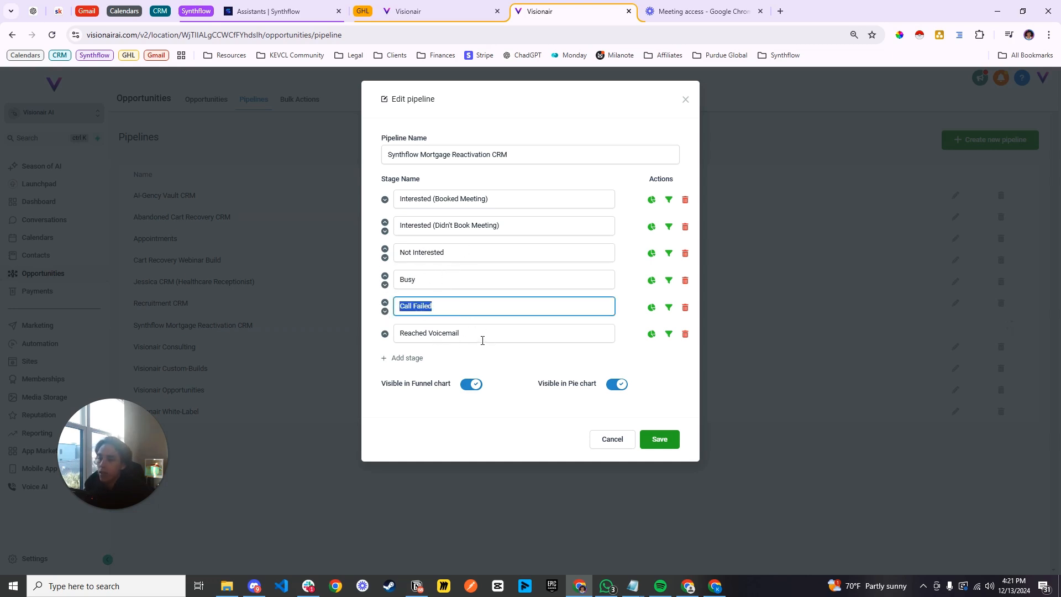
left_click_drag(490, 333, 399, 333)
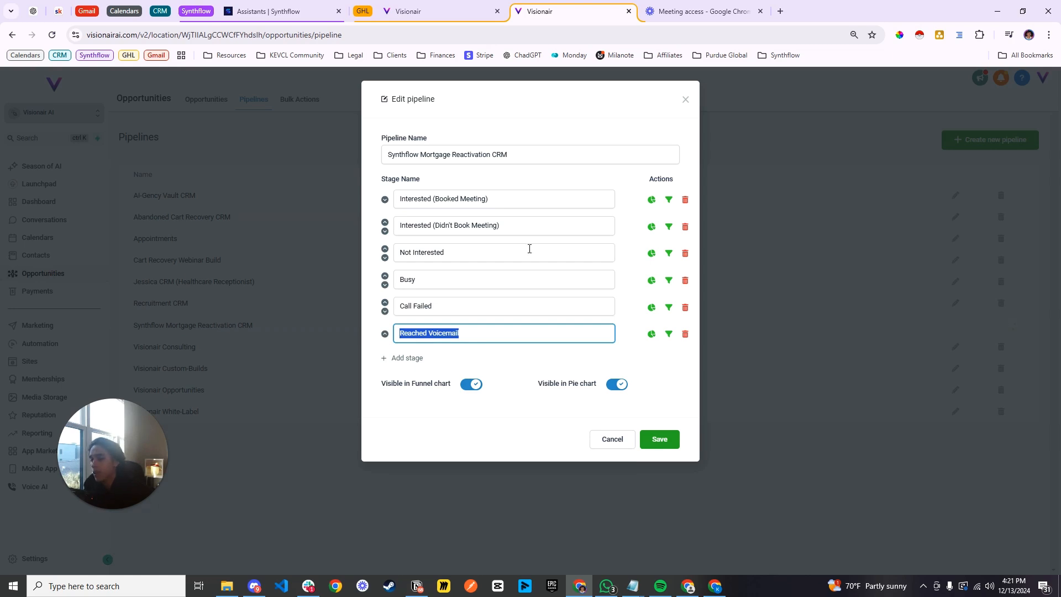
left_click(668, 441)
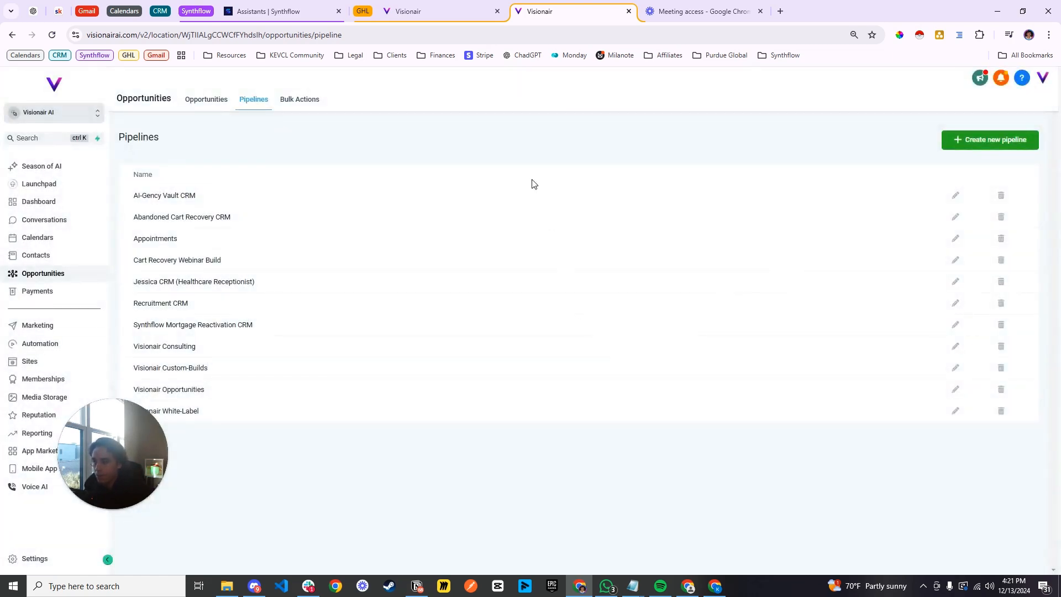
Step: Add an opportunity for an existing contact to the Interested (Booked Meeting) stage of the Synthflow Mortgage Reactivation CRM pipeline and close its details
left_click(205, 101)
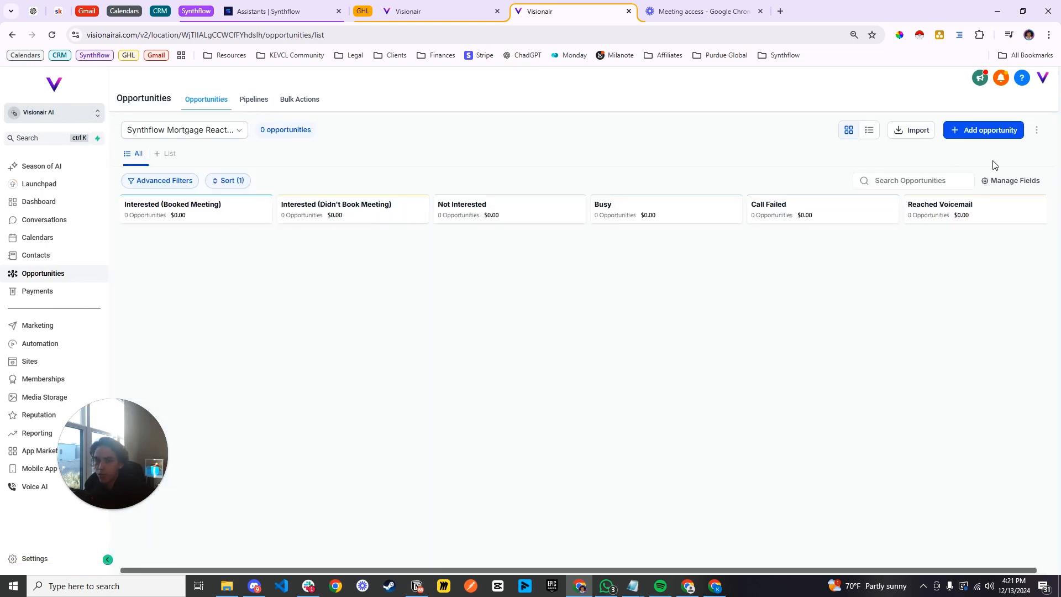
left_click(972, 133)
left_click(459, 184)
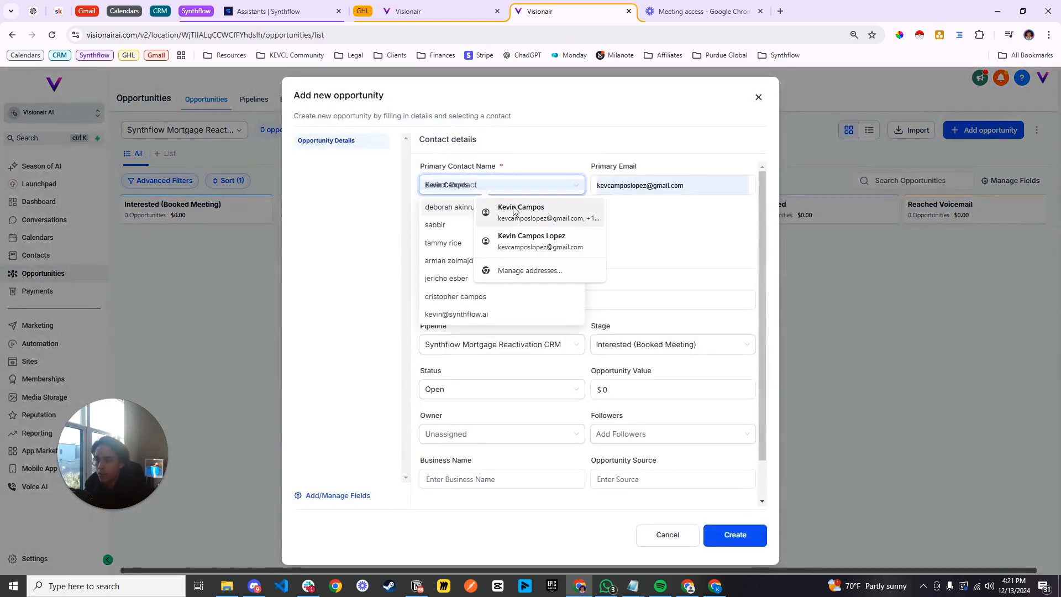
type("kevin")
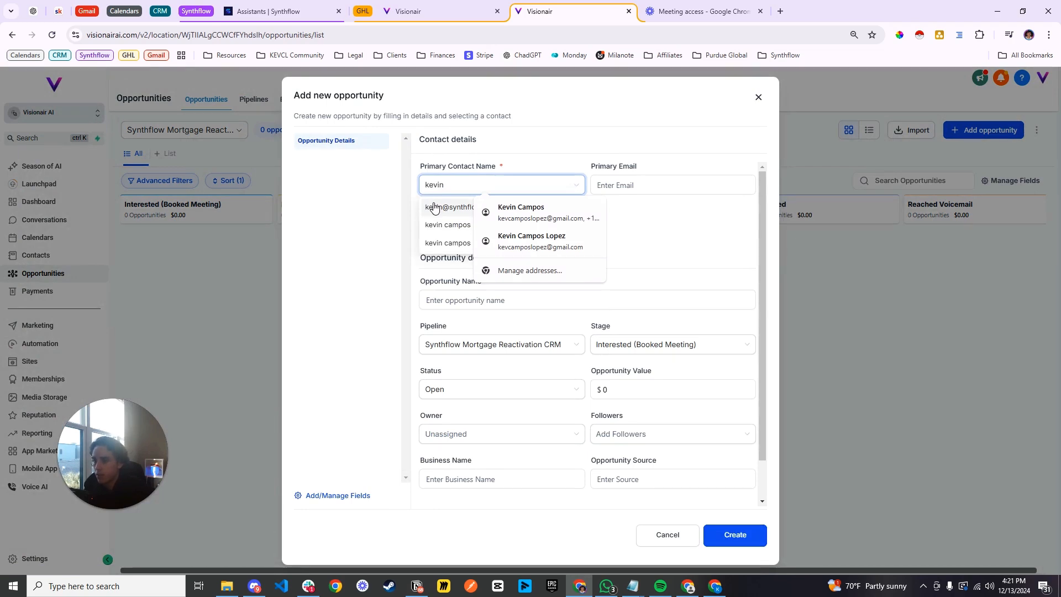
left_click(435, 227)
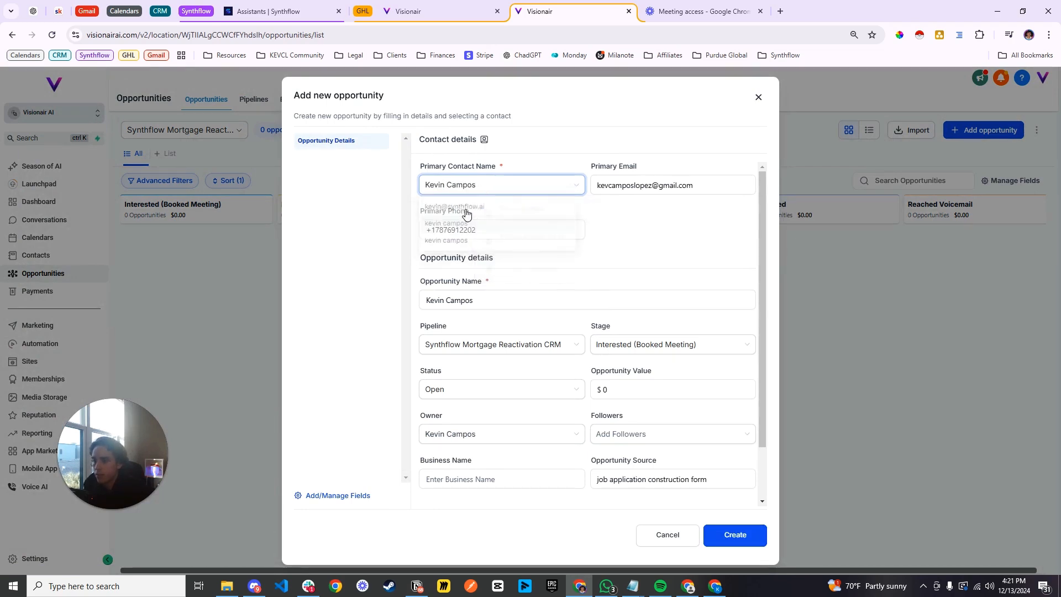
left_click(733, 536)
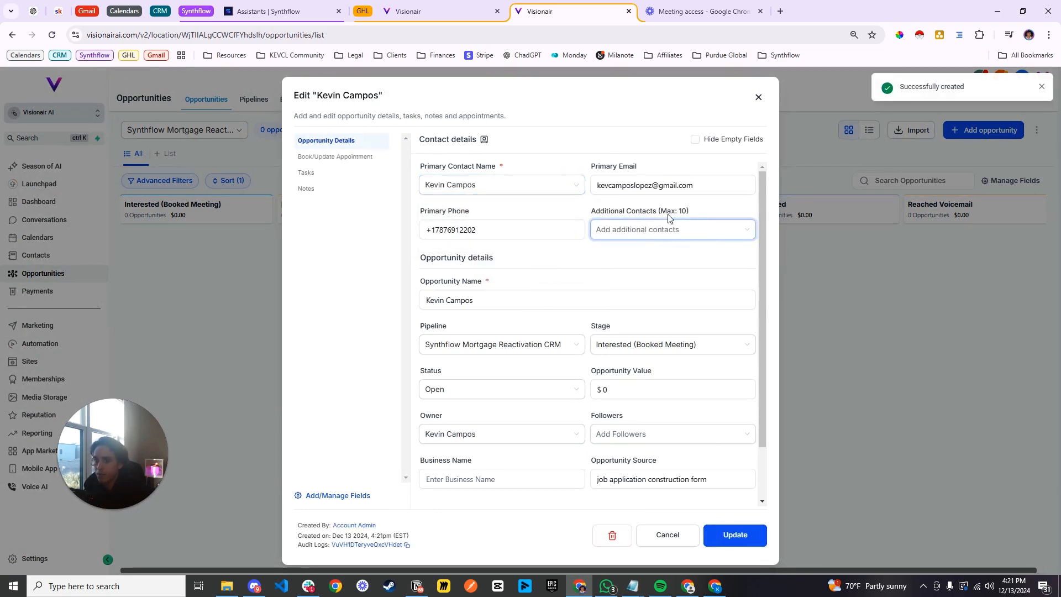
left_click(758, 97)
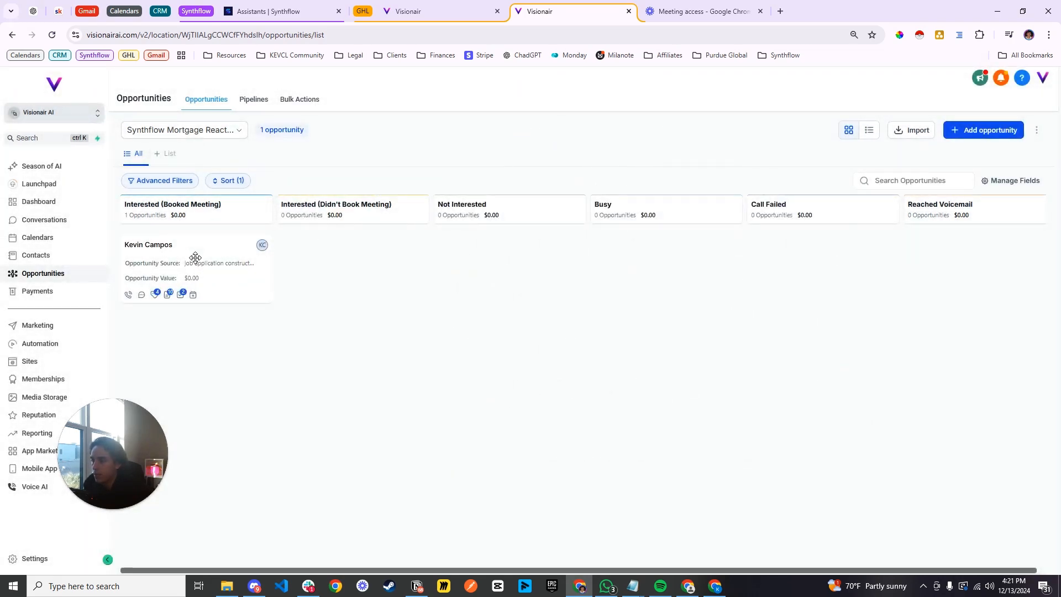
left_click_drag(162, 259, 226, 276)
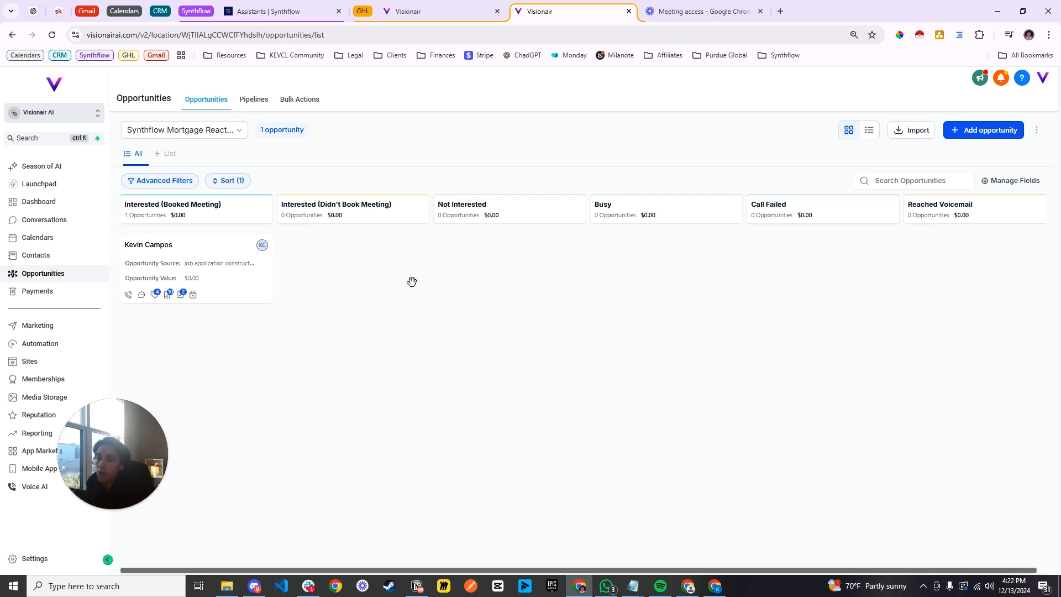
Step: Return to the Post Outbound Call Data workflow and review the opportunity actions under the Reached Voicemail and Call Failed branches
left_click(408, 11)
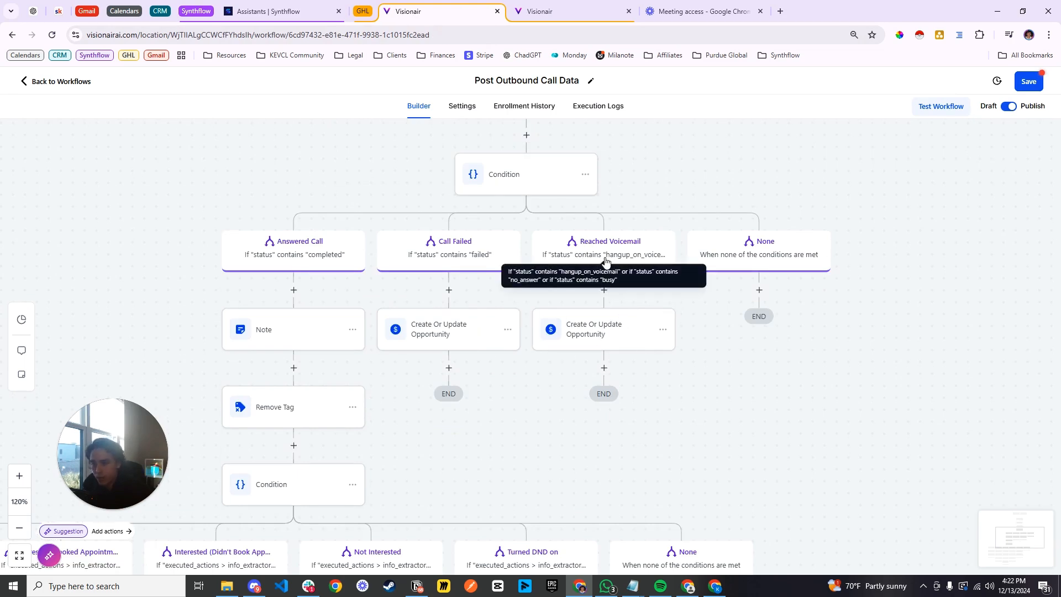
left_click(609, 341)
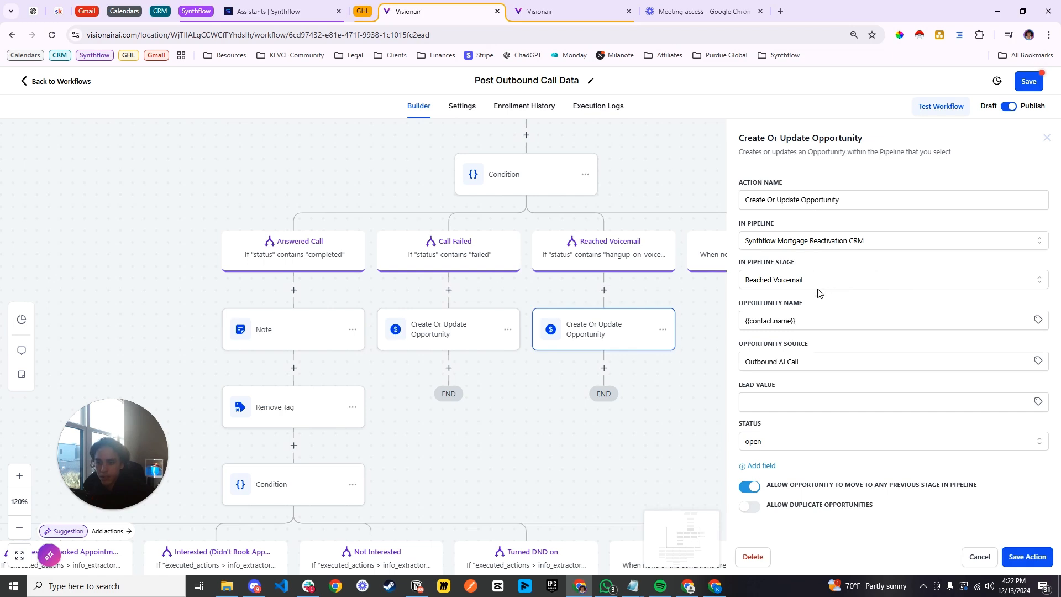
left_click(434, 338)
scroll(491, 430, "down", 1)
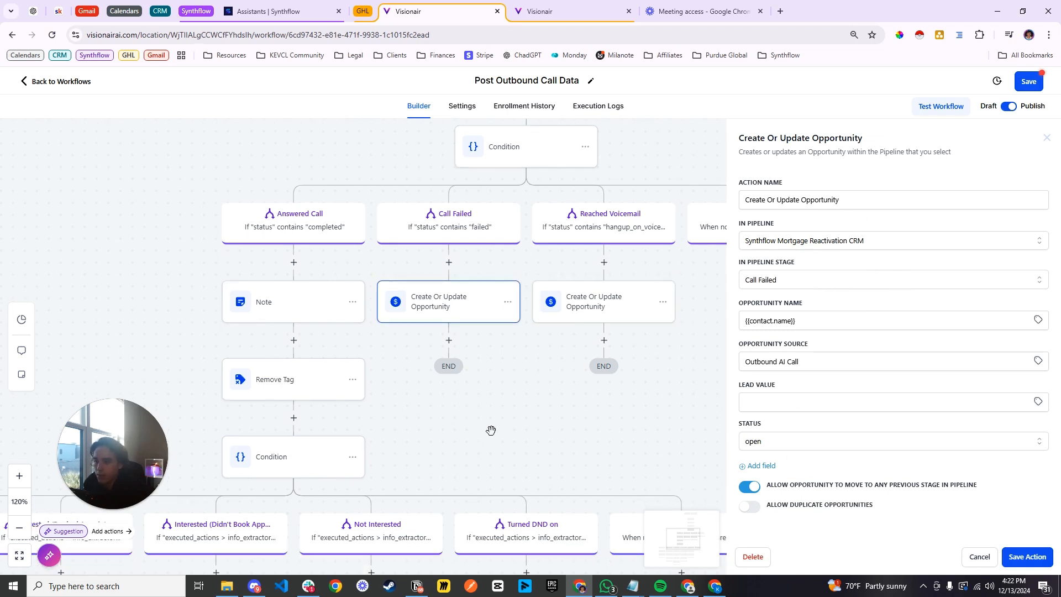
Step: Open the Note action under the Answered Call branch and enlarge its note field to show the full template
left_click(287, 308)
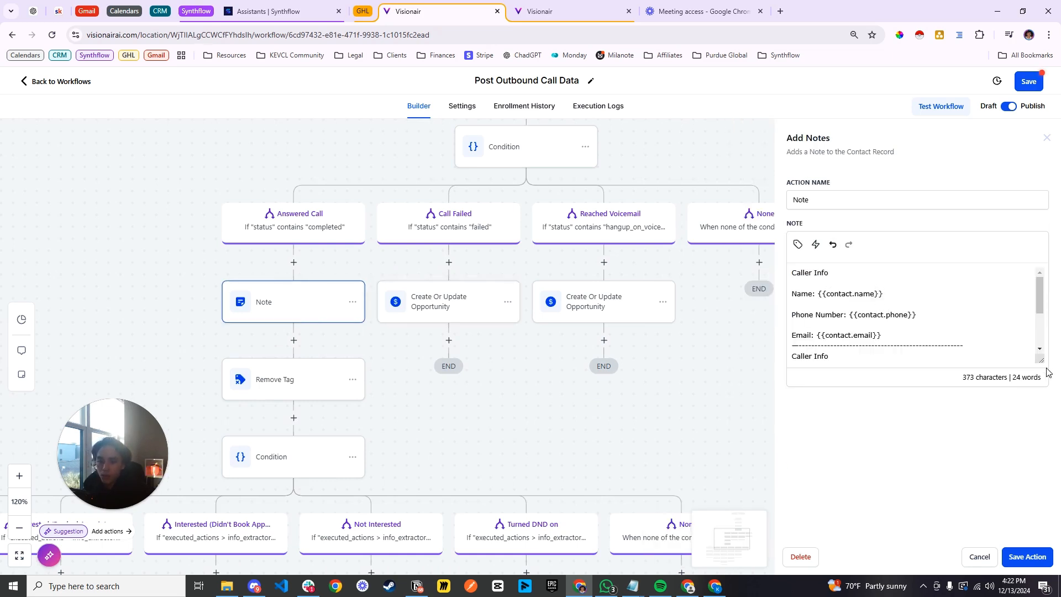
left_click_drag(1046, 371, 1031, 513)
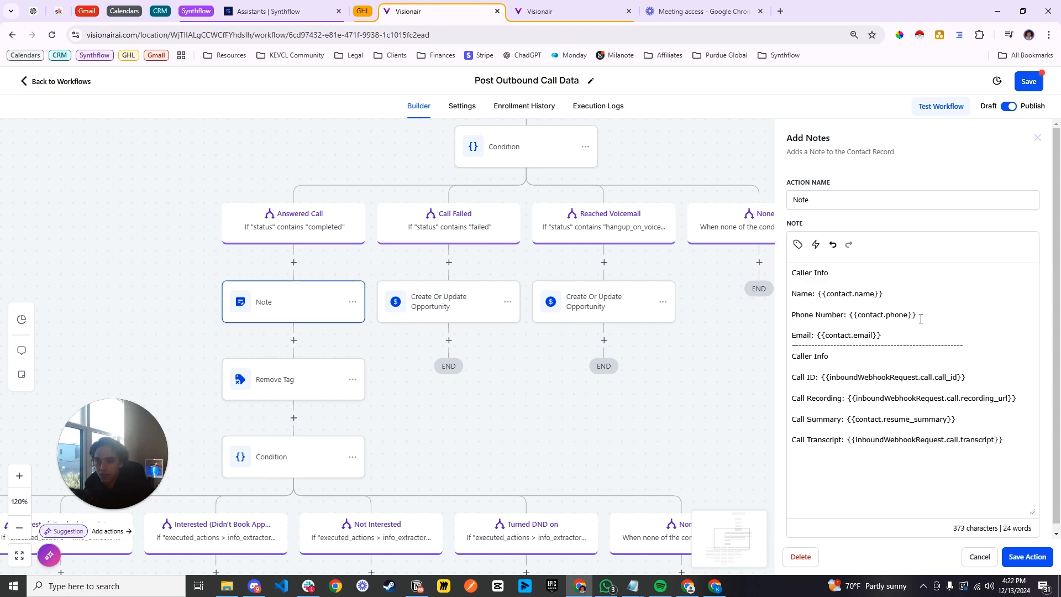
Step: Switch to the opportunities board, examine the caller info, call info and transcript in the new opportunity's notes, and close it
left_click(566, 12)
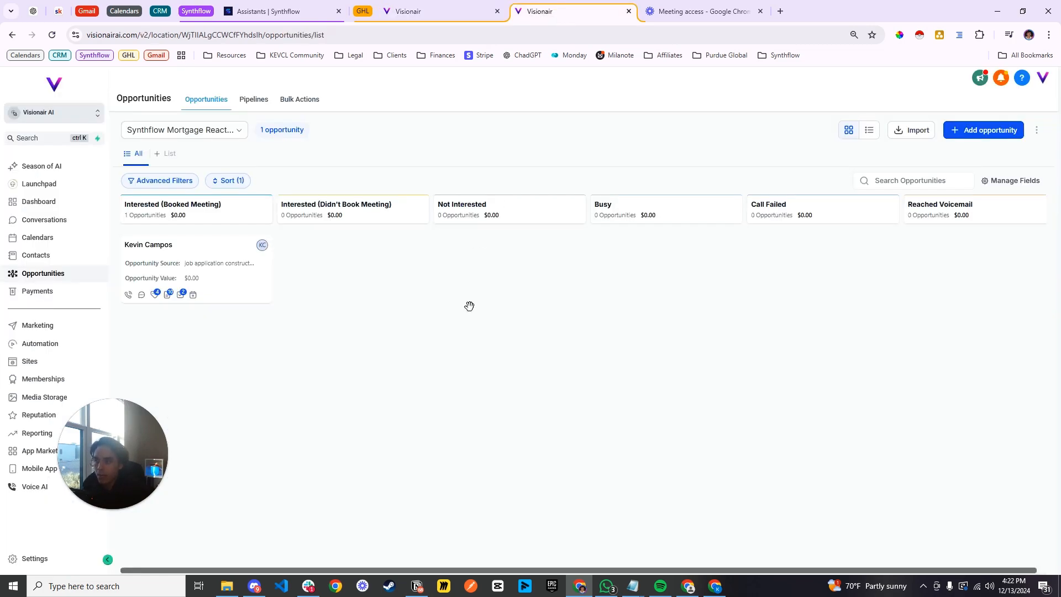
left_click(167, 296)
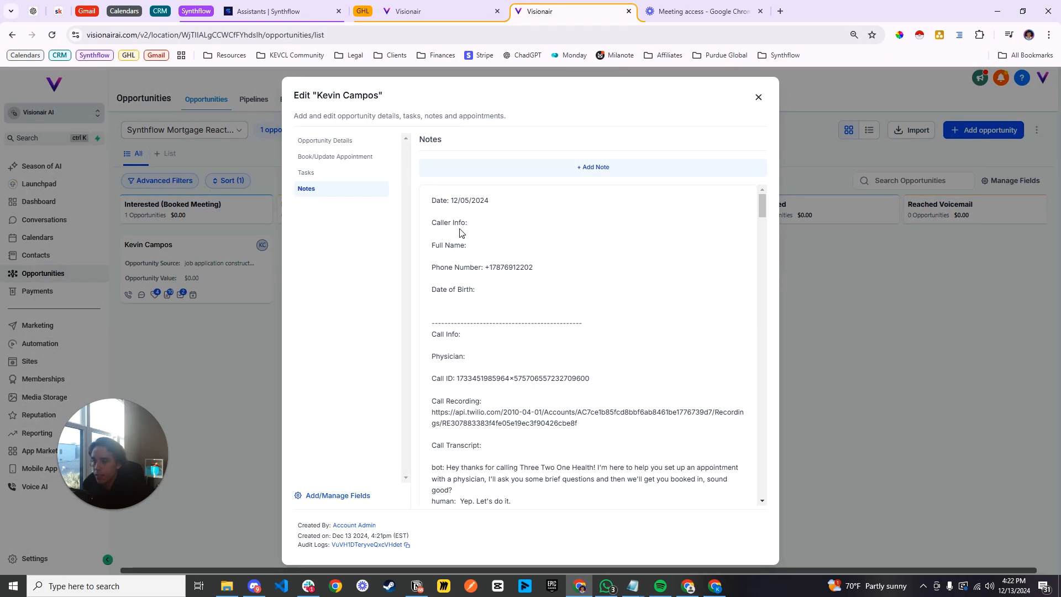
left_click_drag(497, 292, 424, 217)
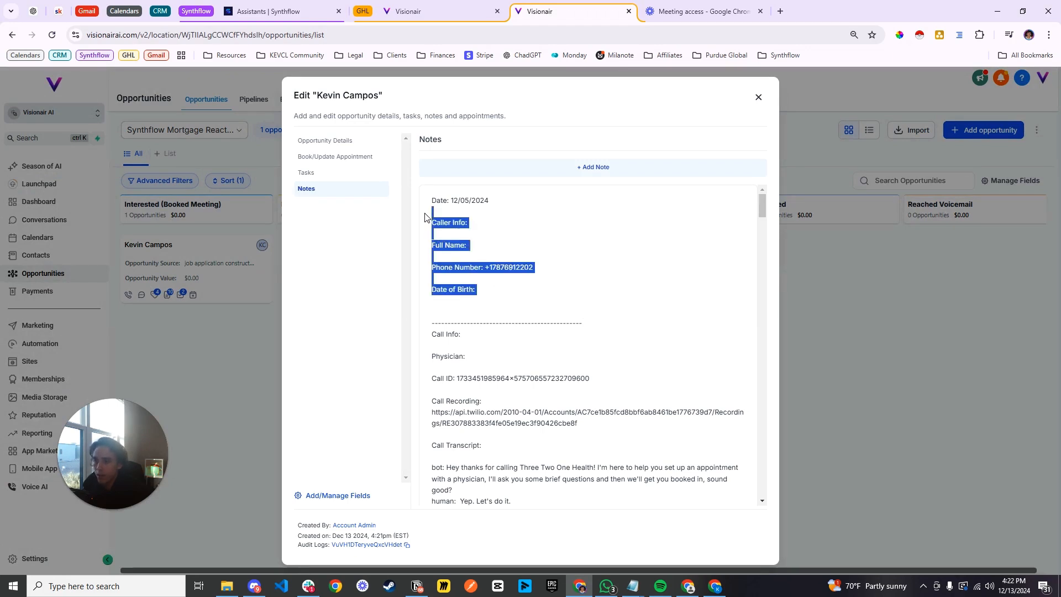
left_click(529, 277)
scroll(467, 260, "down", 1)
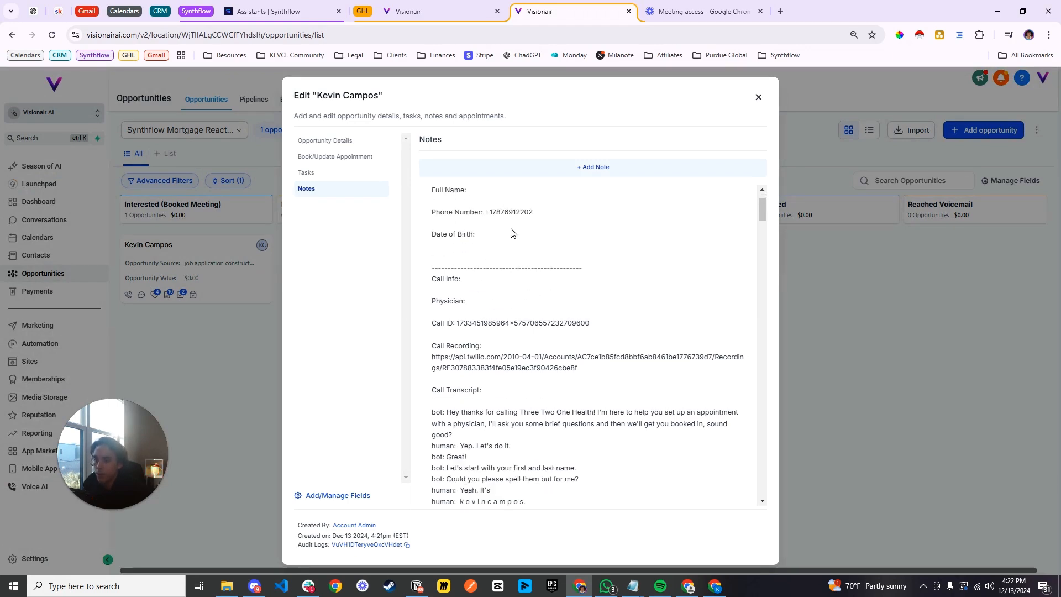
scroll(511, 232, "down", 1)
scroll(493, 255, "up", 2)
scroll(492, 258, "down", 1)
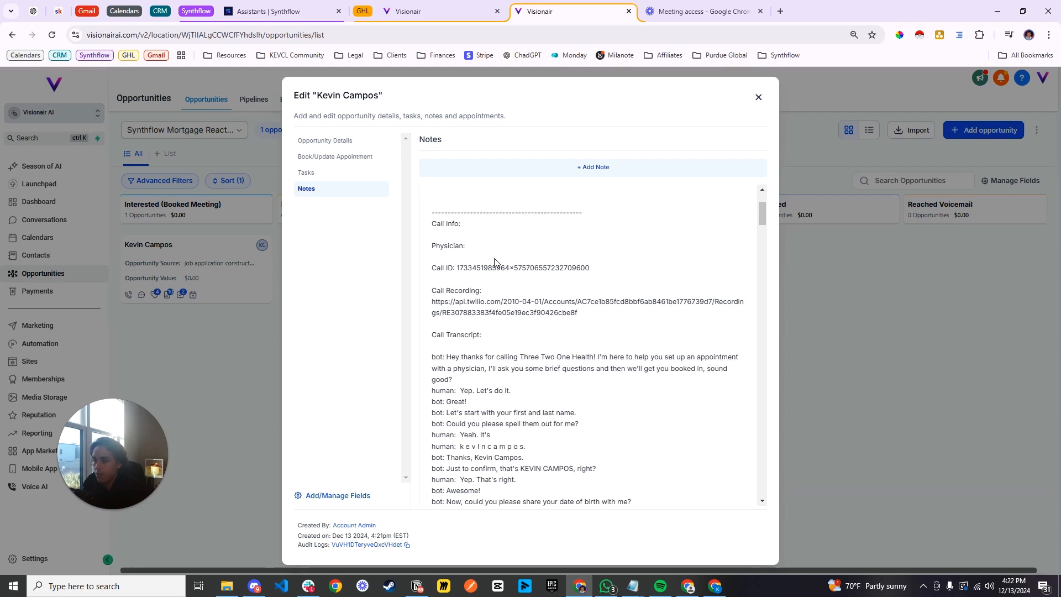
scroll(484, 264, "up", 2)
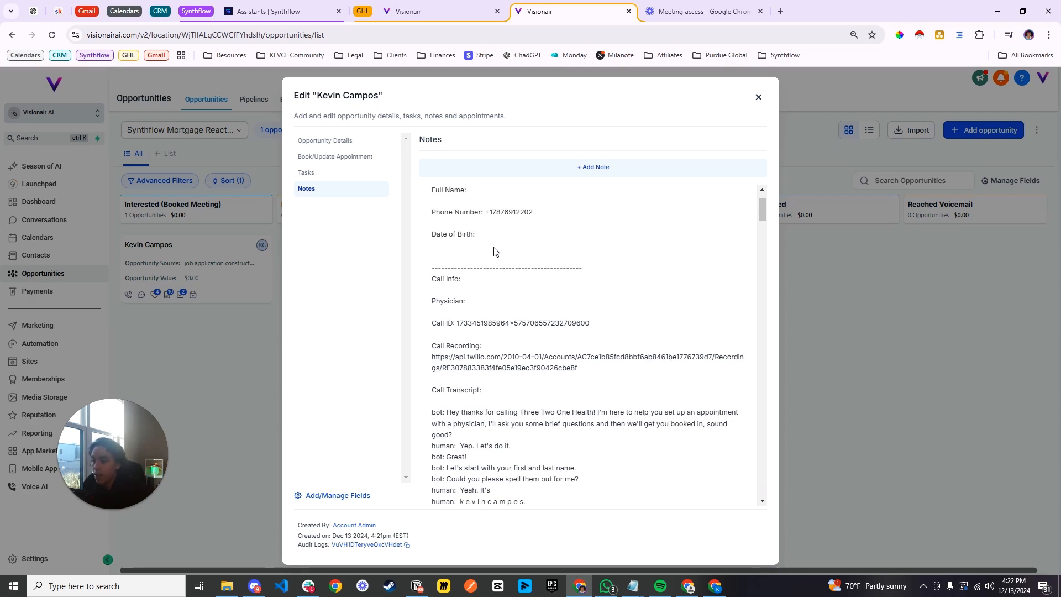
scroll(444, 271, "down", 2)
left_click_drag(429, 268, 481, 291)
left_click_drag(430, 337, 488, 338)
scroll(520, 343, "down", 5)
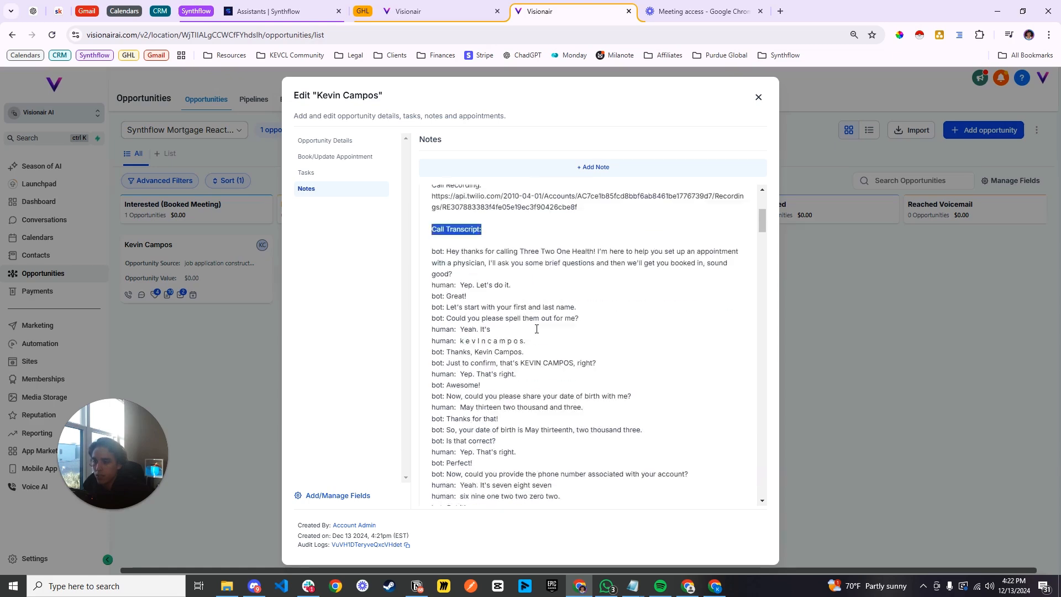
scroll(530, 344, "up", 5)
scroll(529, 339, "up", 2)
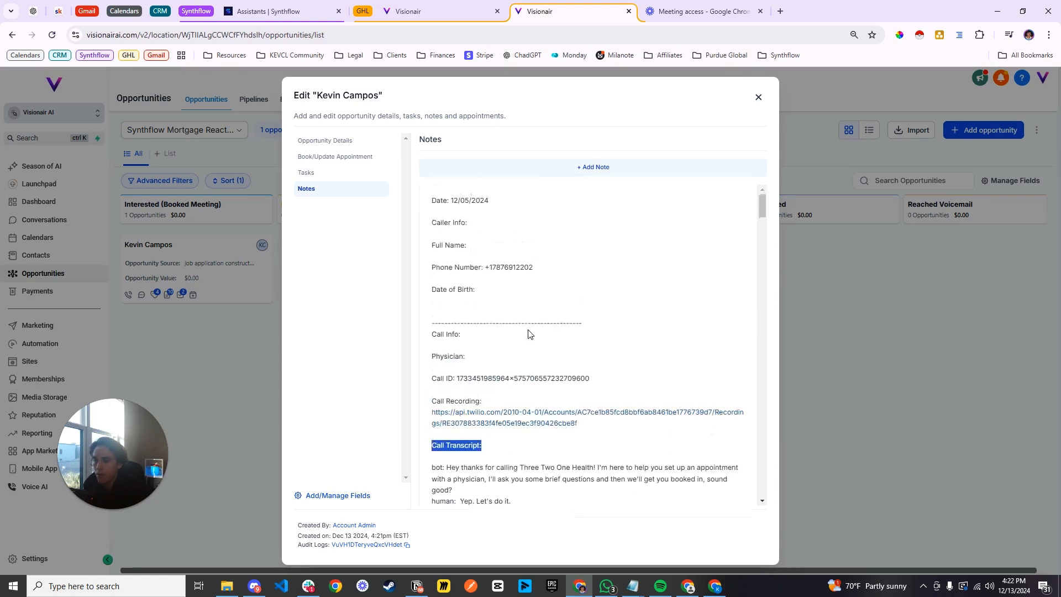
left_click(758, 97)
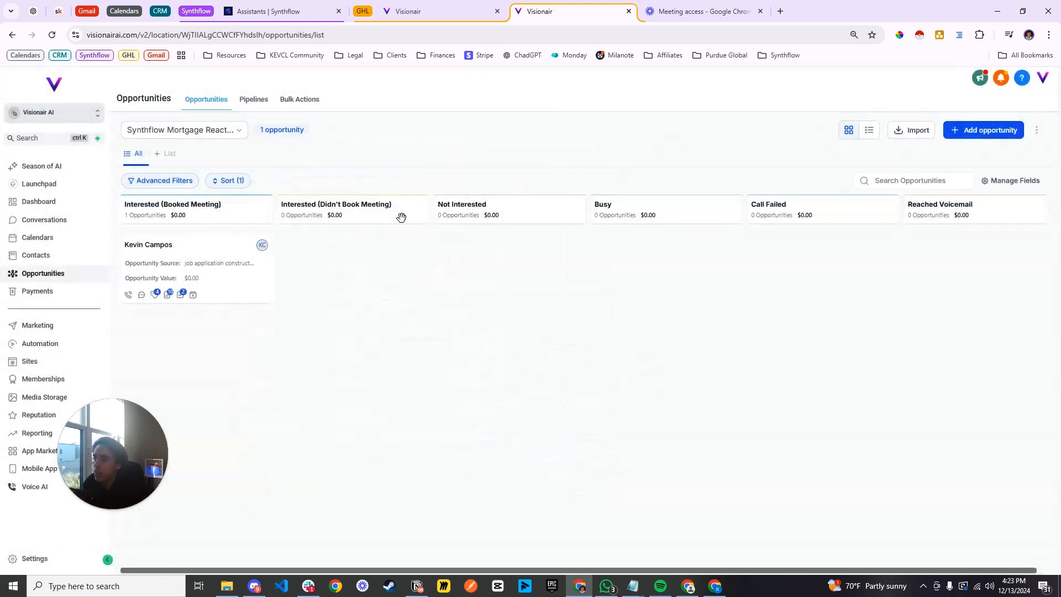
Step: Return to the workflow, review the labels and contact and webhook variables in the Note template, and close the Note action
mouse_move(174, 296)
left_click(430, 17)
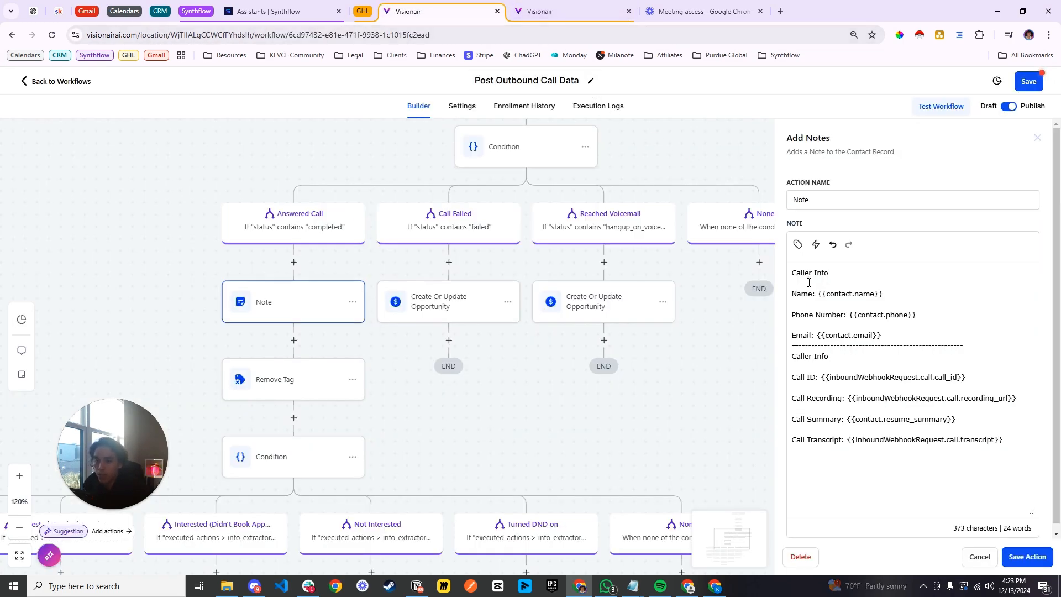
left_click_drag(1019, 447, 784, 274)
left_click(926, 292)
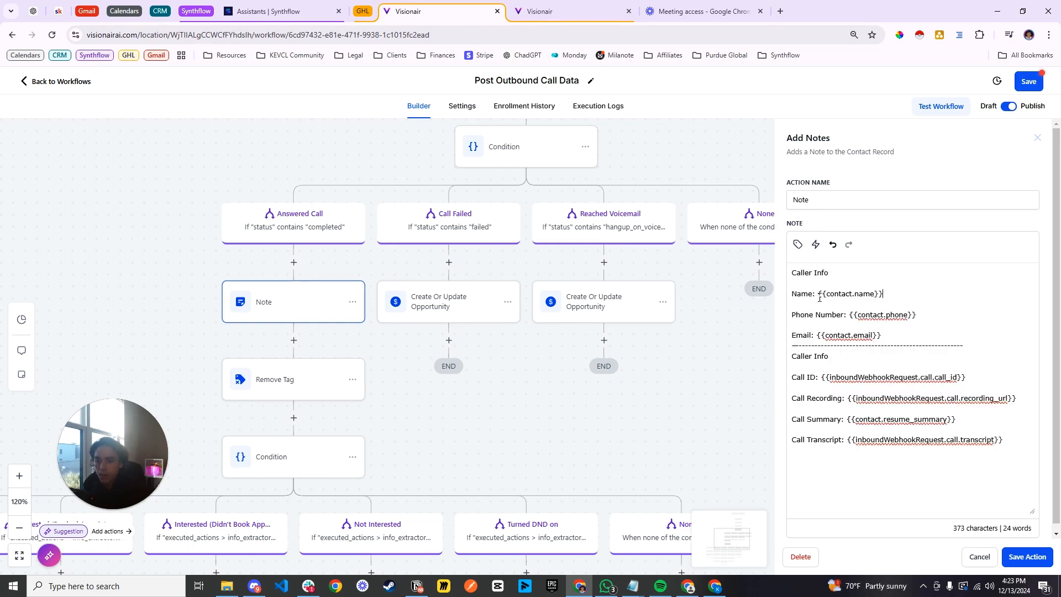
left_click_drag(818, 298, 792, 296)
left_click(860, 277)
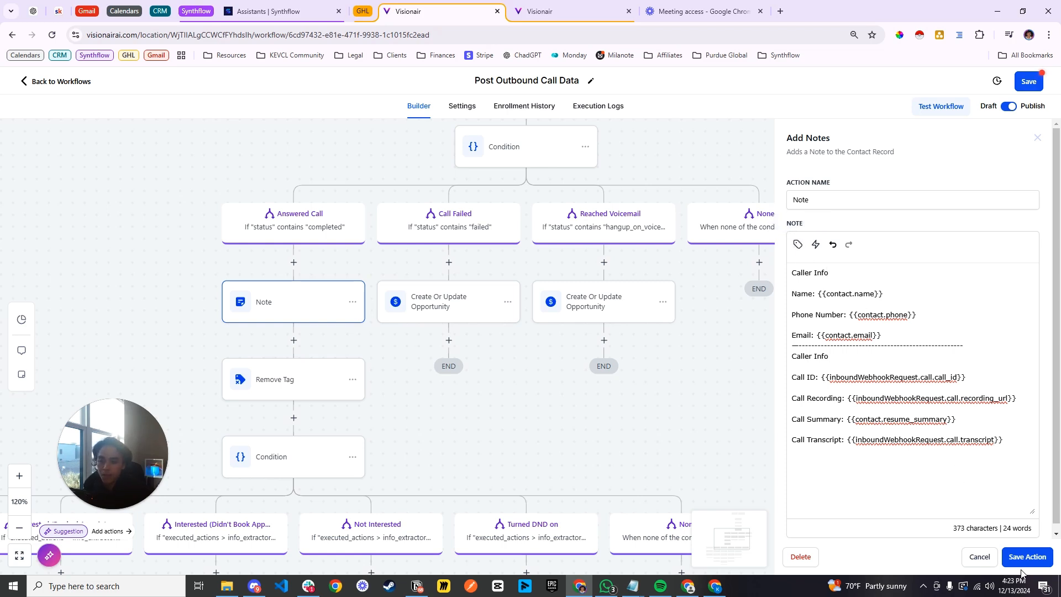
left_click(700, 361)
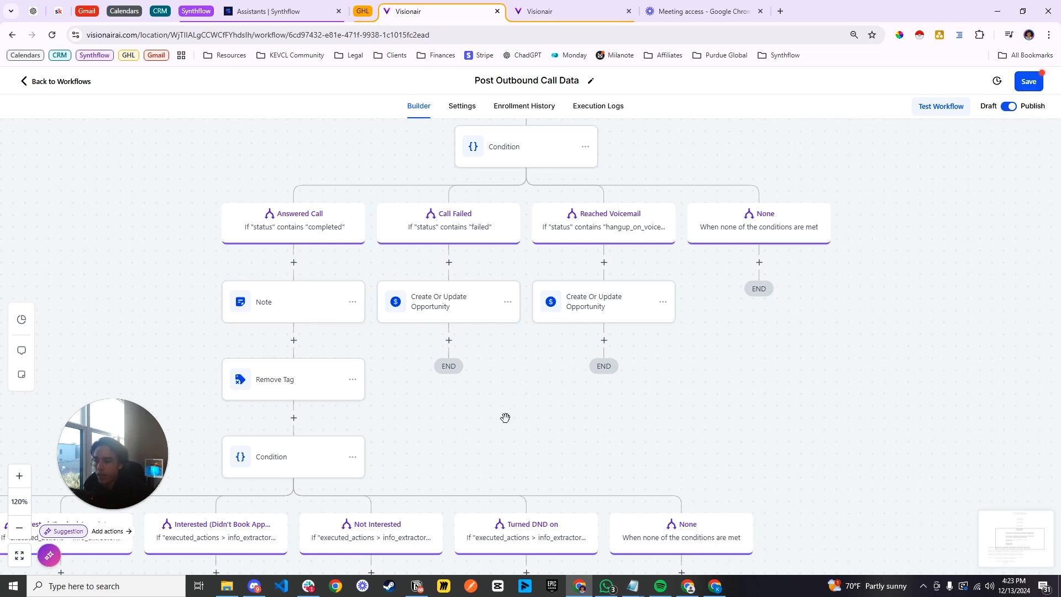
Step: Review the tags listed in the Remove Tag action of the Answered Call branch and close the action
left_click_drag(547, 440, 665, 325)
left_click(395, 275)
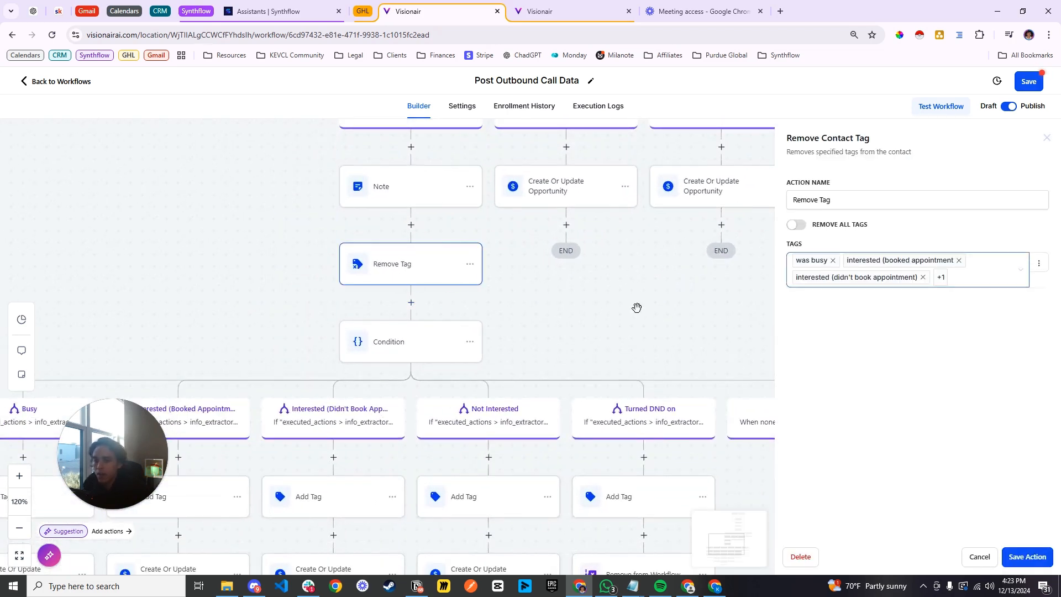
left_click_drag(613, 319, 696, 189)
left_click(705, 317)
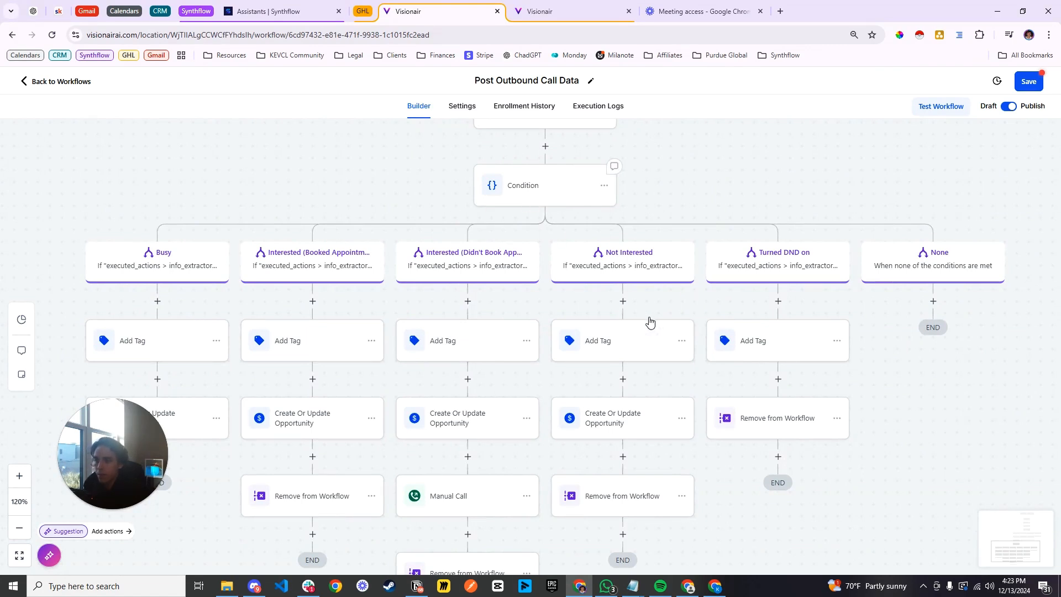
Step: Open the Condition below Remove Tag, then reopen Remove Tag and examine its tags alongside the Busy, Interested, Not Interested and DND branches
left_click(526, 190)
scroll(401, 254, "up", 3)
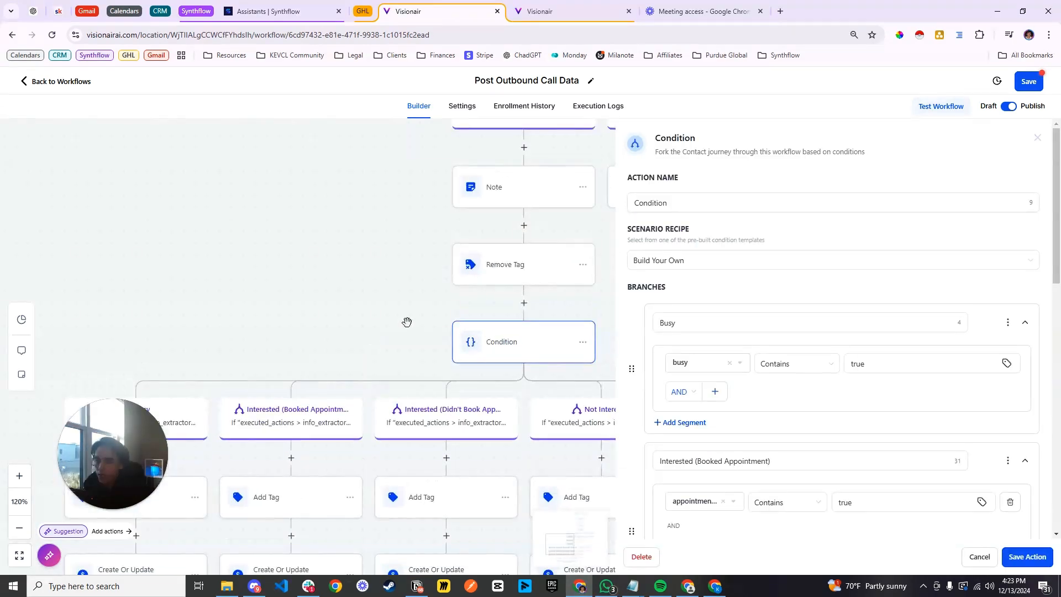
left_click(526, 268)
left_click_drag(683, 310, 629, 164)
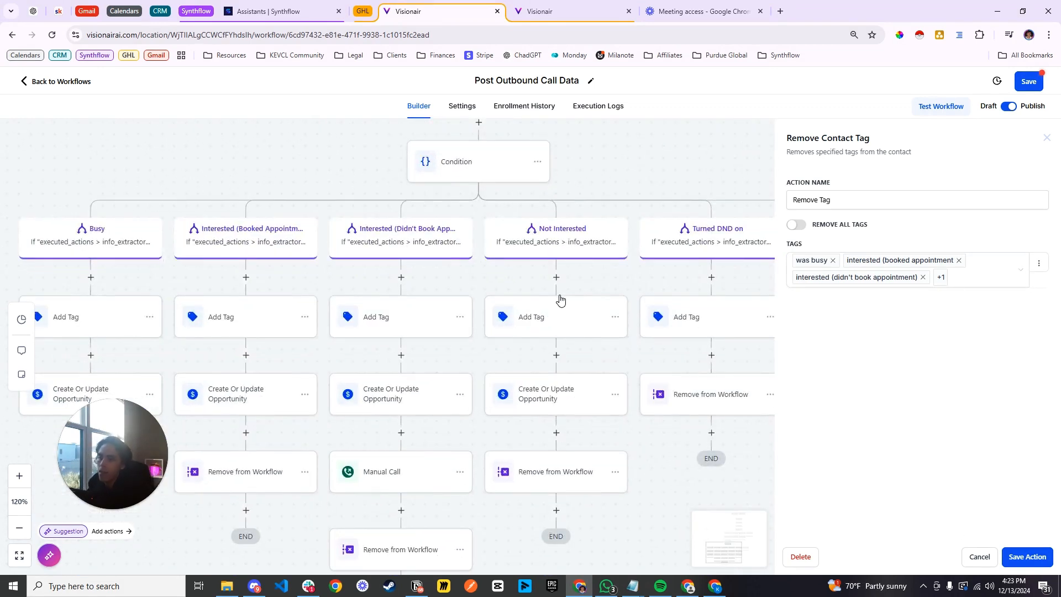
left_click_drag(617, 184, 619, 153)
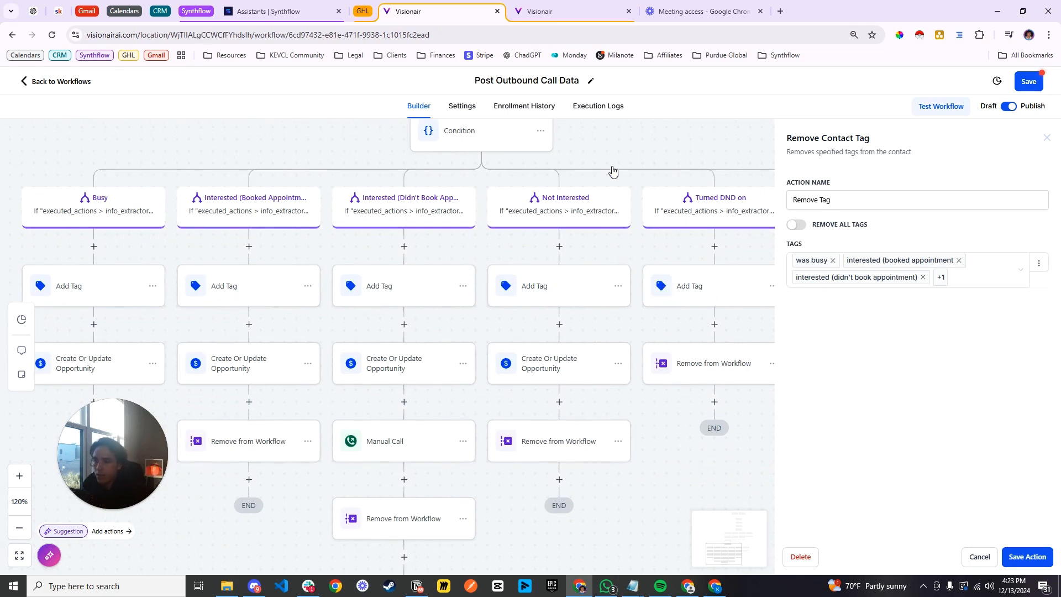
scroll(616, 199, "up", 3)
scroll(621, 225, "up", 3)
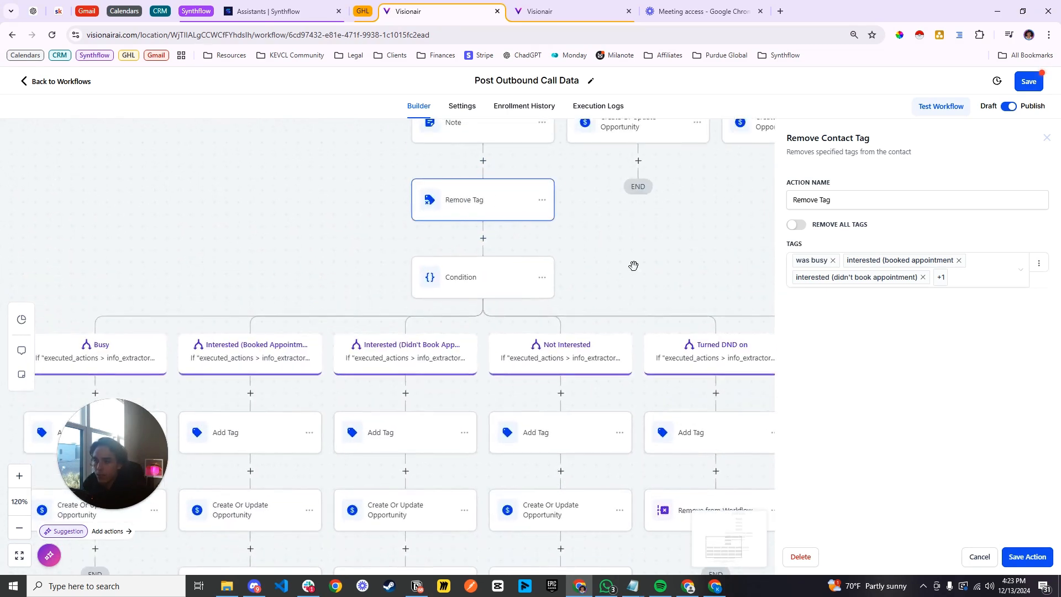
scroll(633, 265, "down", 5)
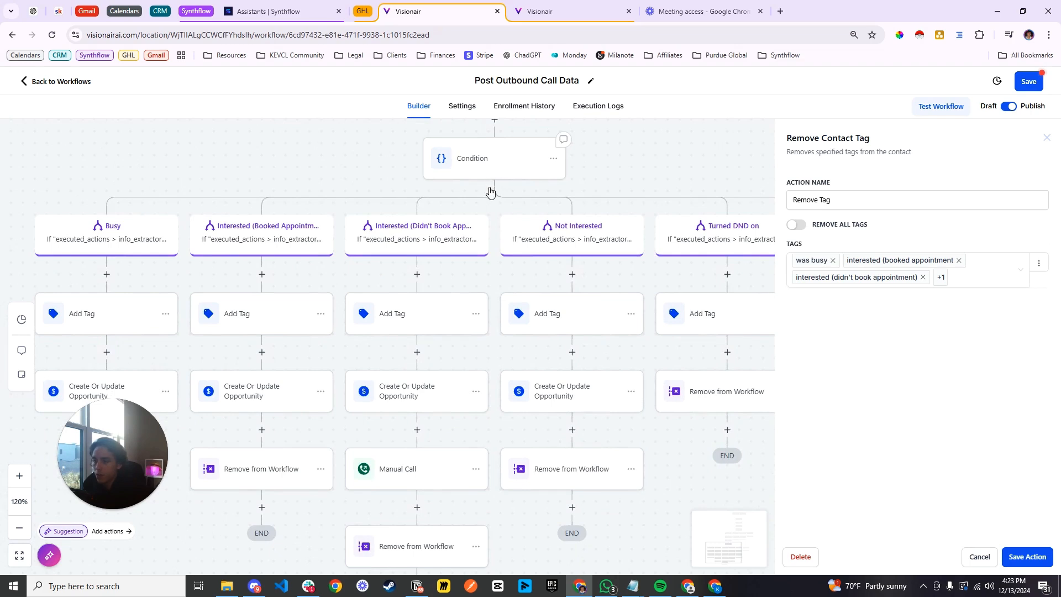
Step: Open the Condition below Remove Tag and review the criteria of its Busy, Interested, Not Interested and Turned DND on branches
left_click(499, 168)
scroll(796, 339, "down", 1)
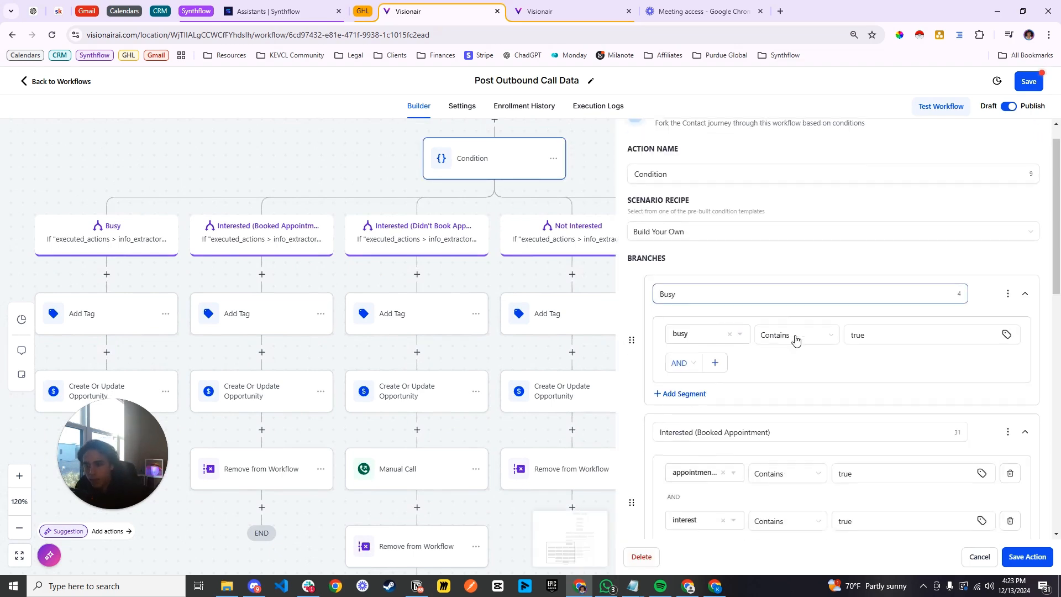
scroll(795, 339, "down", 2)
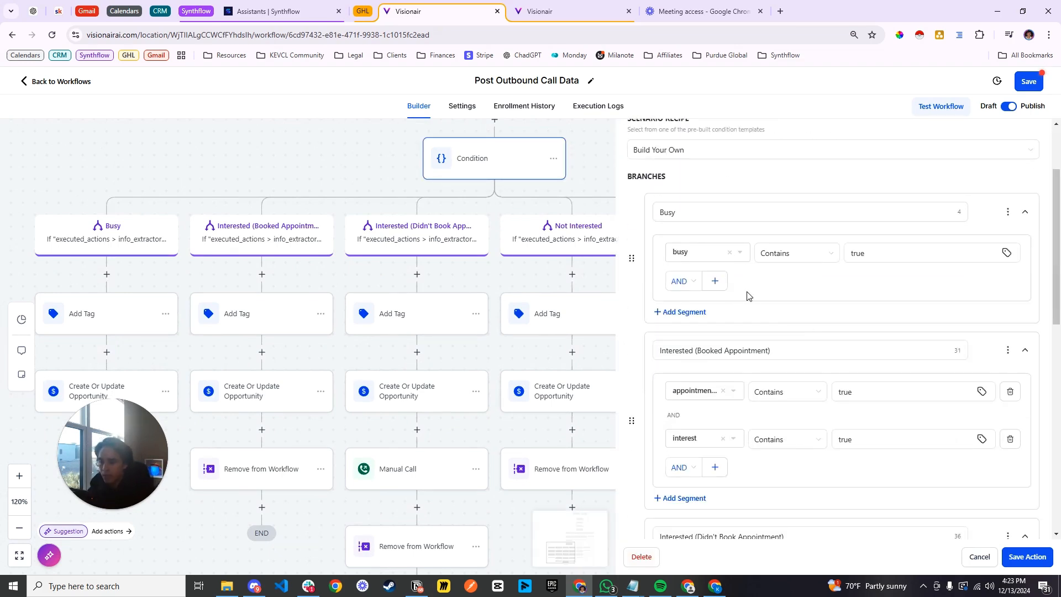
scroll(749, 306, "down", 1)
scroll(697, 301, "down", 5)
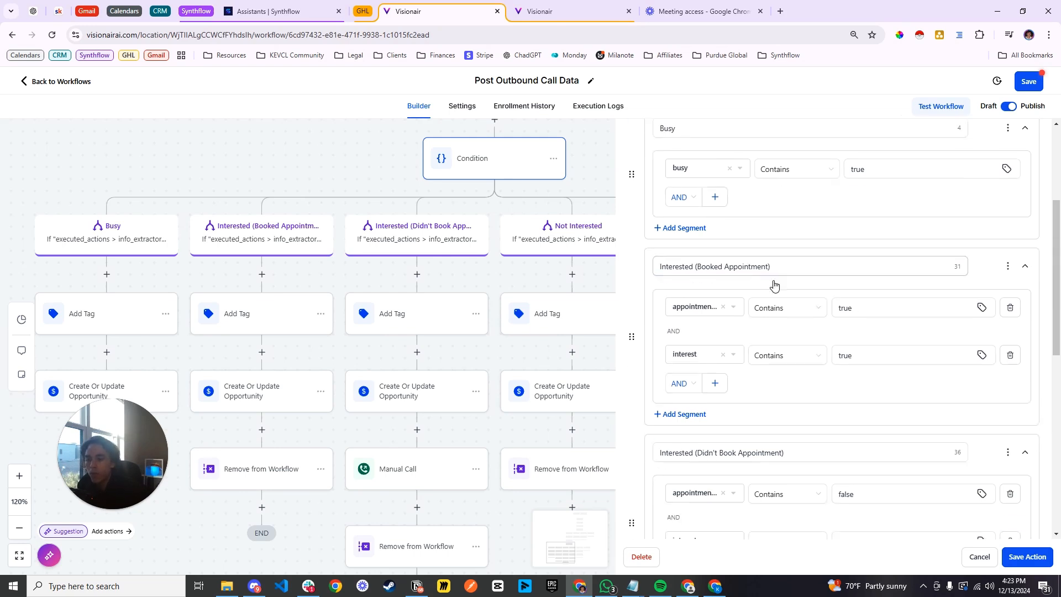
scroll(698, 307, "down", 2)
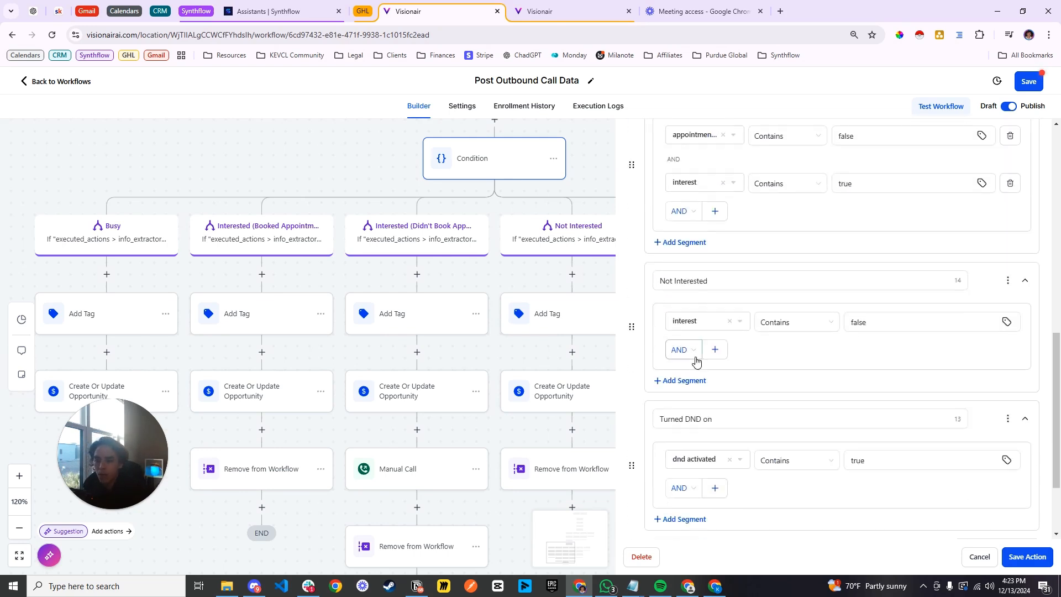
scroll(677, 321, "down", 2)
left_click(729, 309)
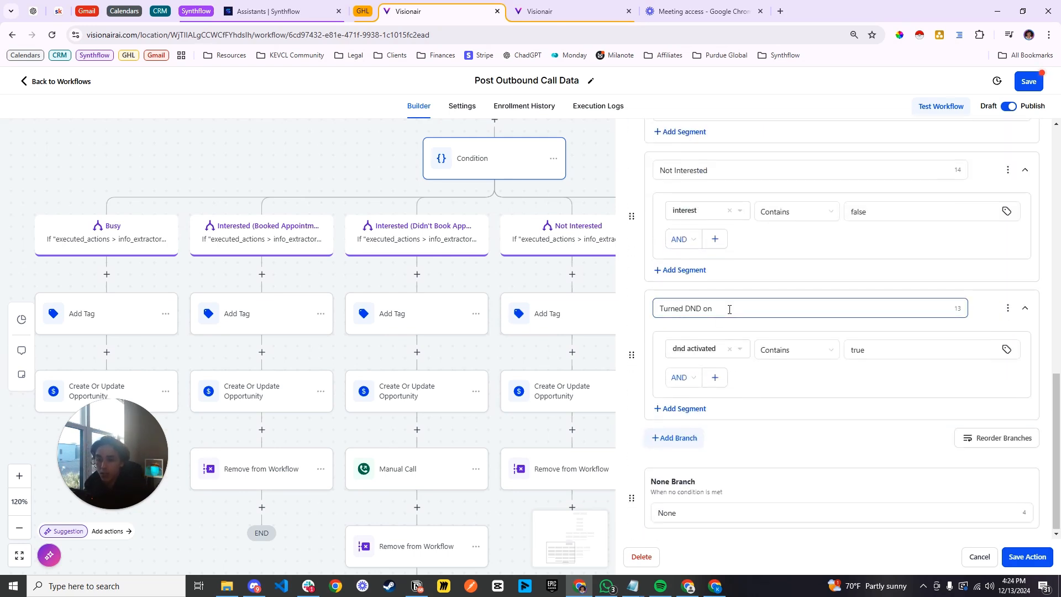
scroll(734, 302, "up", 3)
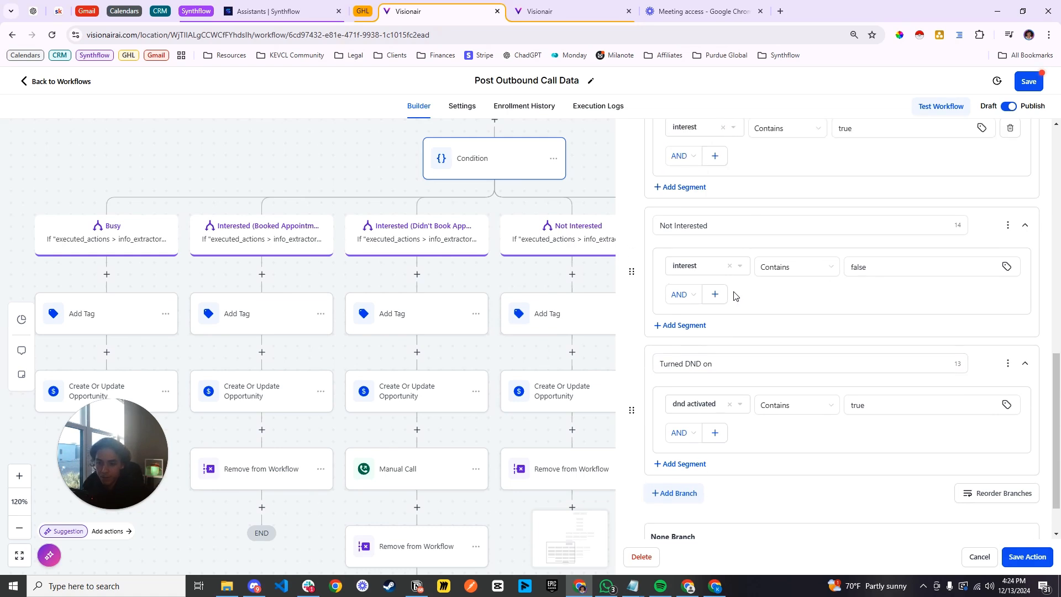
scroll(737, 293, "up", 8)
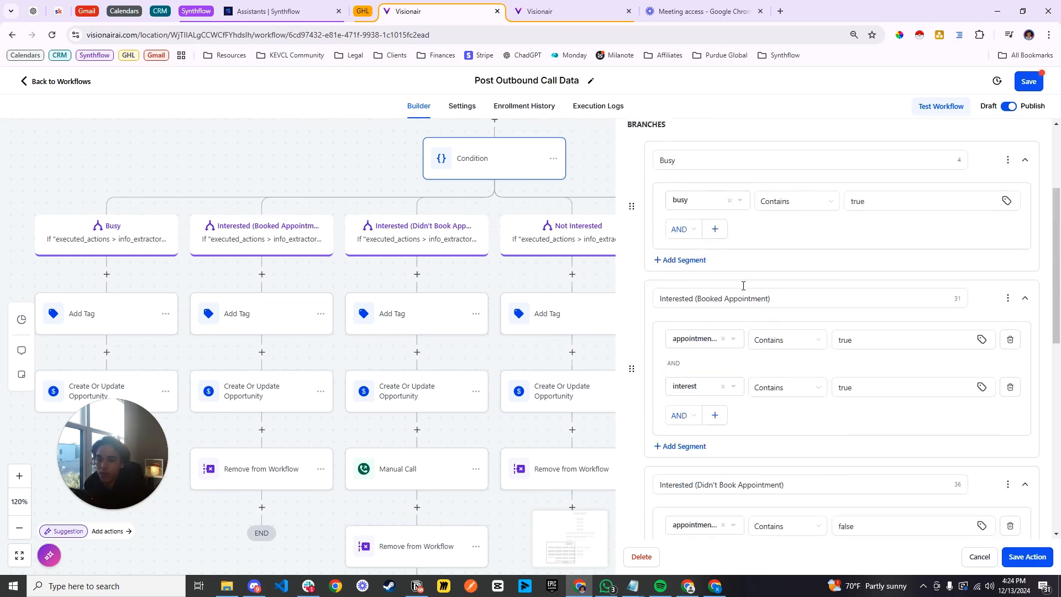
Step: Search the Busy branch's condition variables for busy and reselect it under the information extractor's return_value in executed_actions
scroll(774, 289, "down", 2)
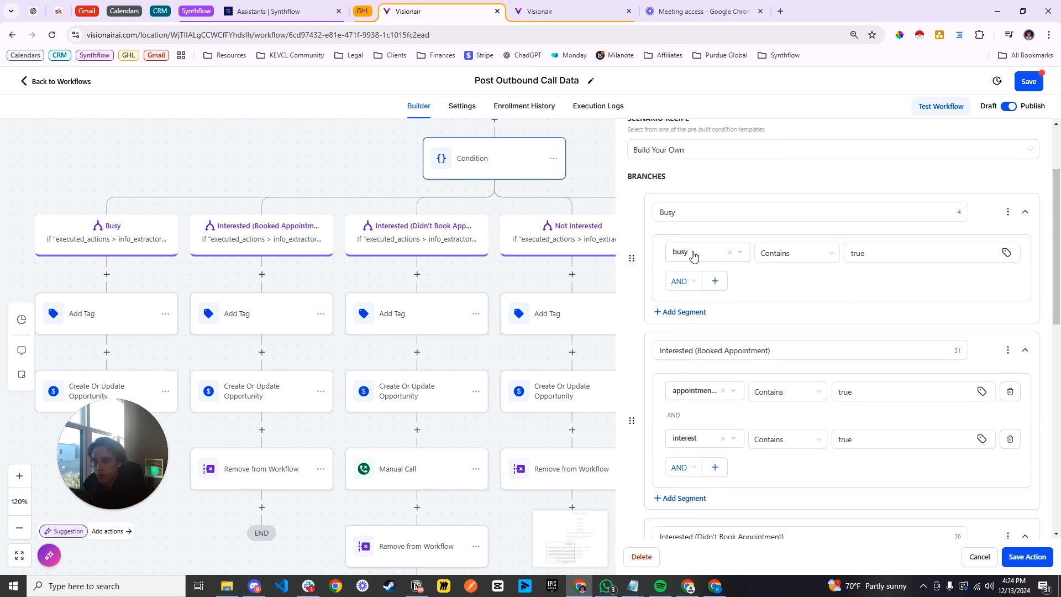
left_click(898, 249)
key("ctrl+a")
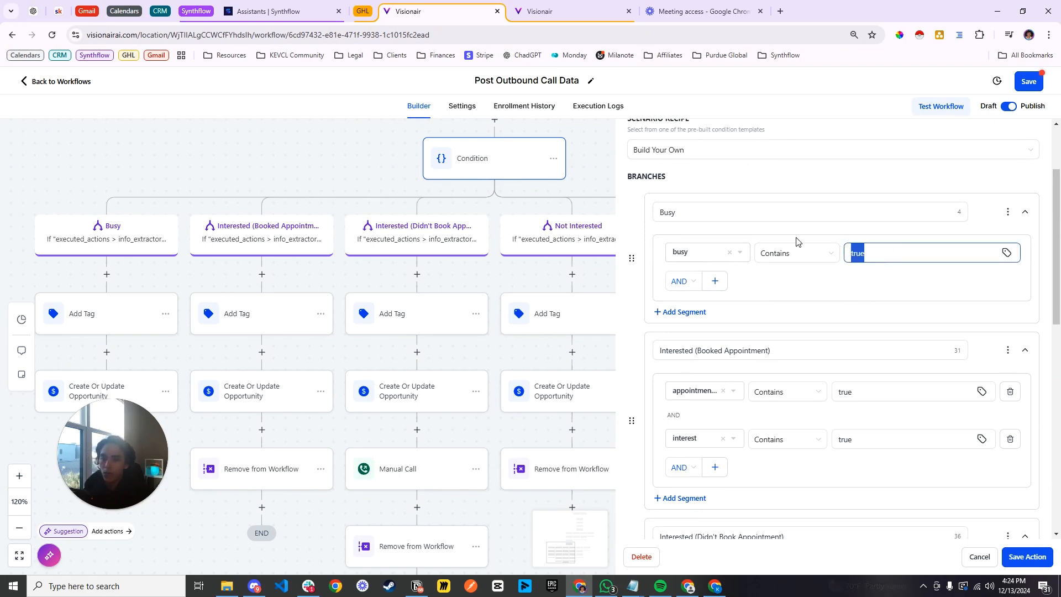
left_click(706, 253)
left_click(699, 367)
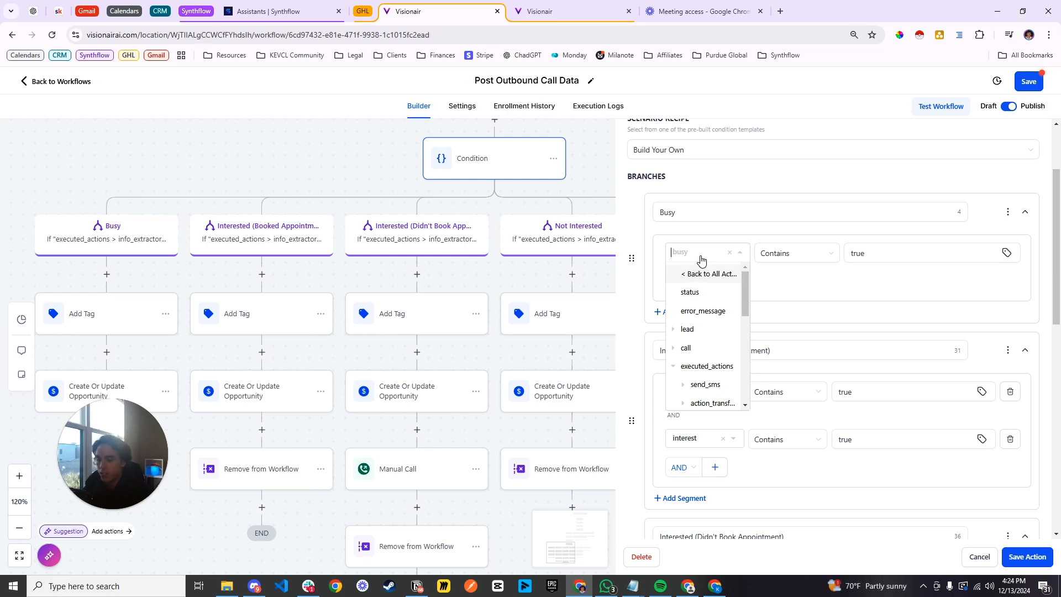
type("busy")
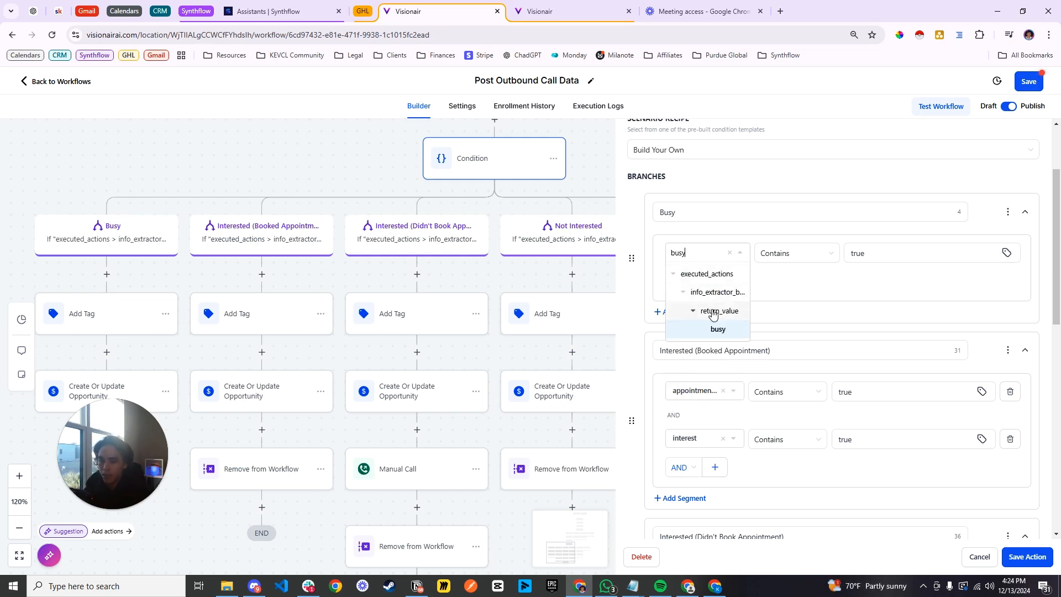
left_click(713, 331)
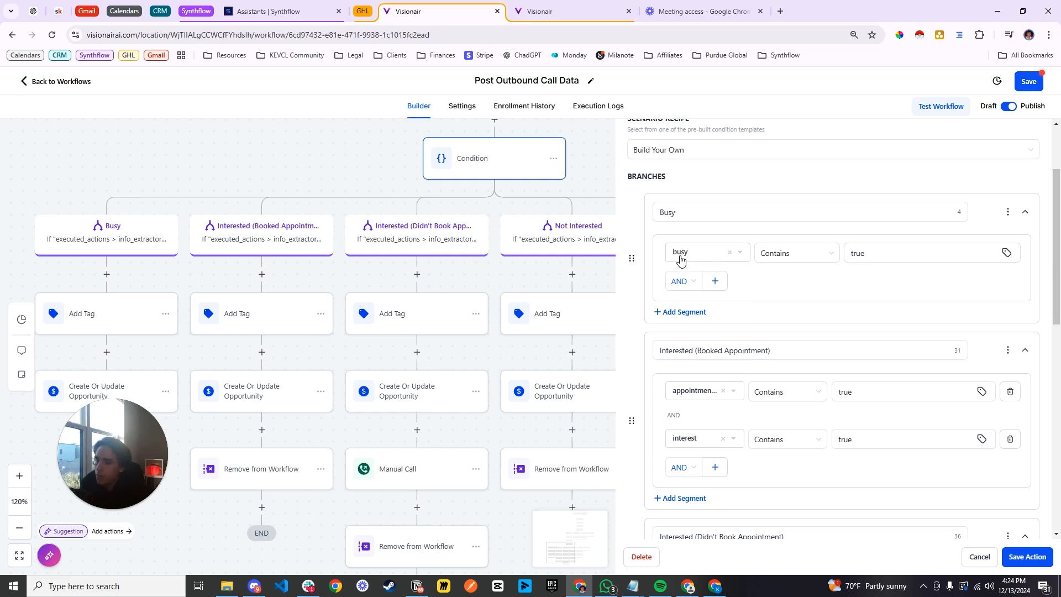
Step: Look up the busy question in the Synthflow assistant's Information Extractor actions and compare it with the Busy branch's criterion in the workflow
left_click(269, 11)
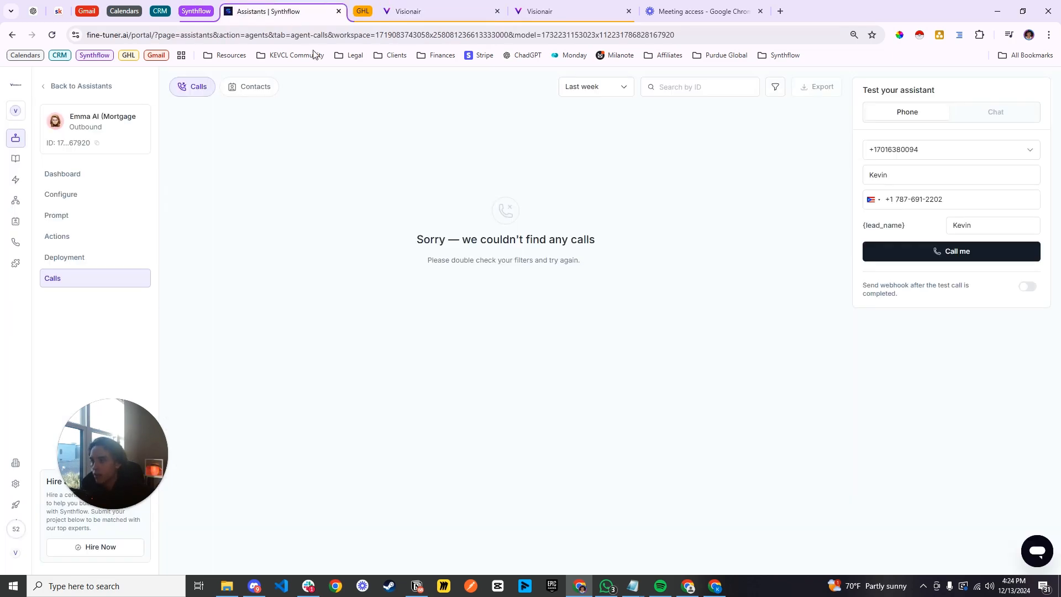
left_click(91, 237)
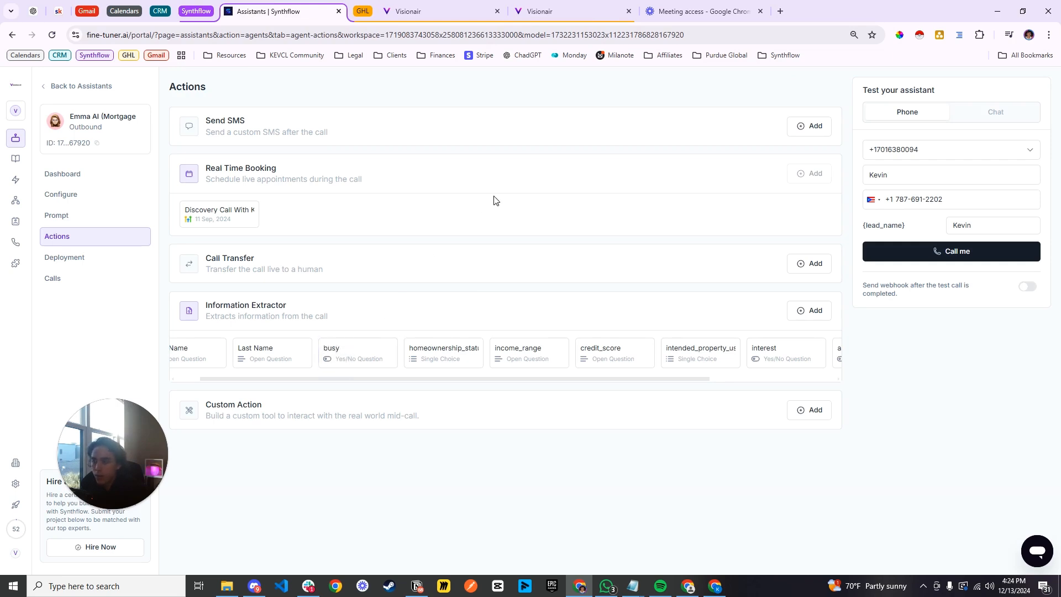
left_click(420, 11)
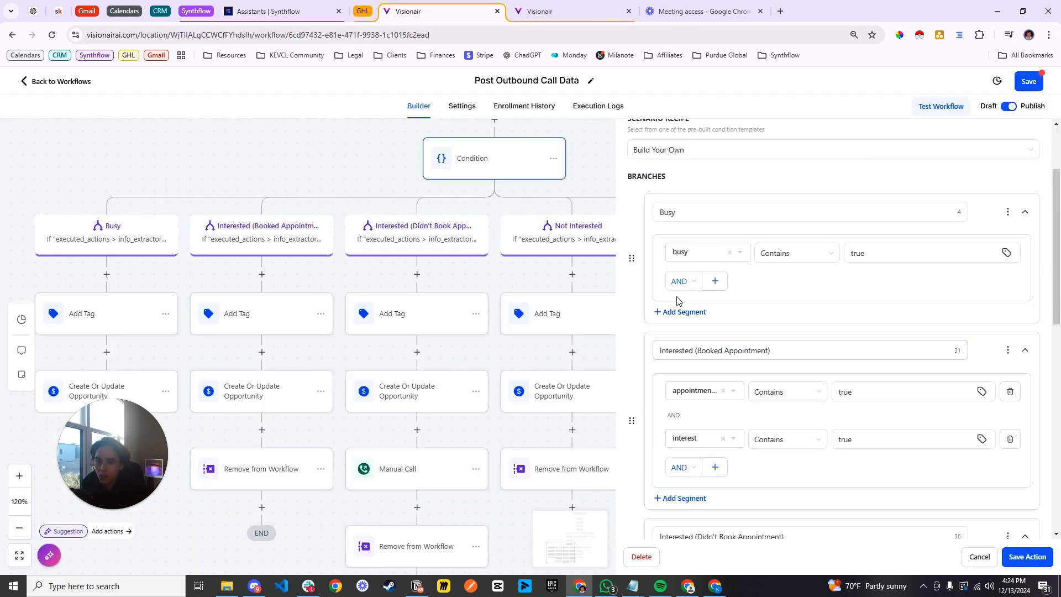
left_click(911, 254)
left_click_drag(899, 257, 842, 265)
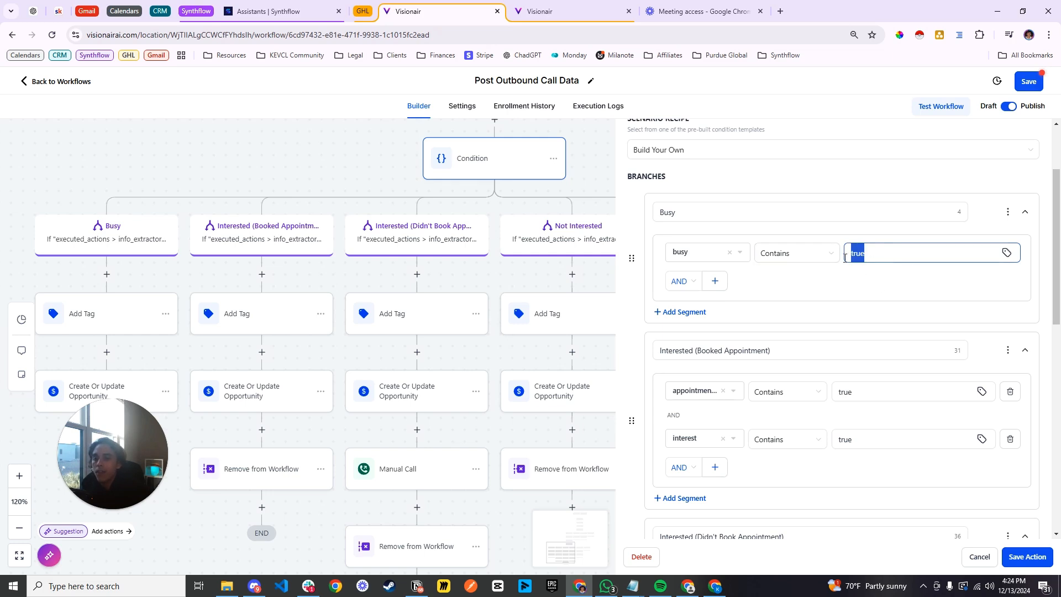
left_click(882, 285)
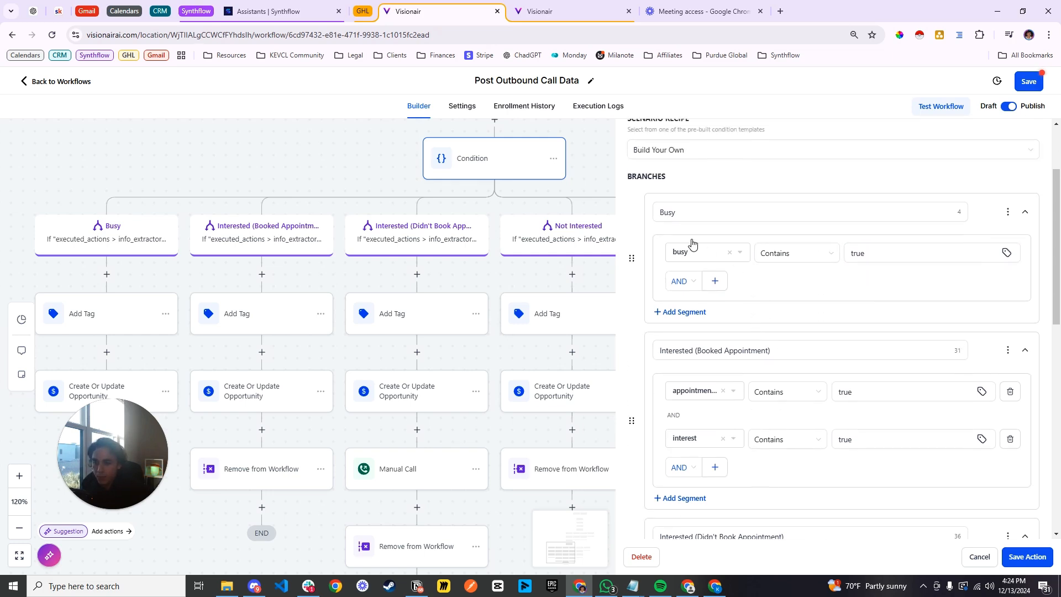
Step: Find the Interested (Booked Appointment) branch and examine the matching interest and appointment booked questions in Synthflow's Information Extractor
scroll(770, 271, "down", 3)
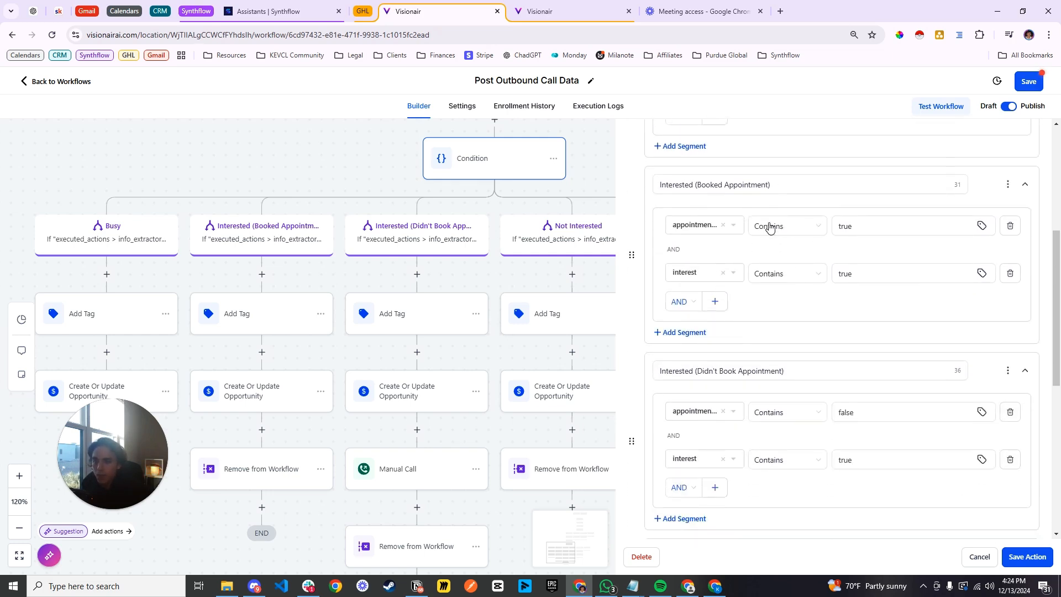
scroll(769, 227, "up", 1)
scroll(780, 249, "down", 1)
left_click(674, 184)
left_click(276, 9)
scroll(565, 365, "right", 2)
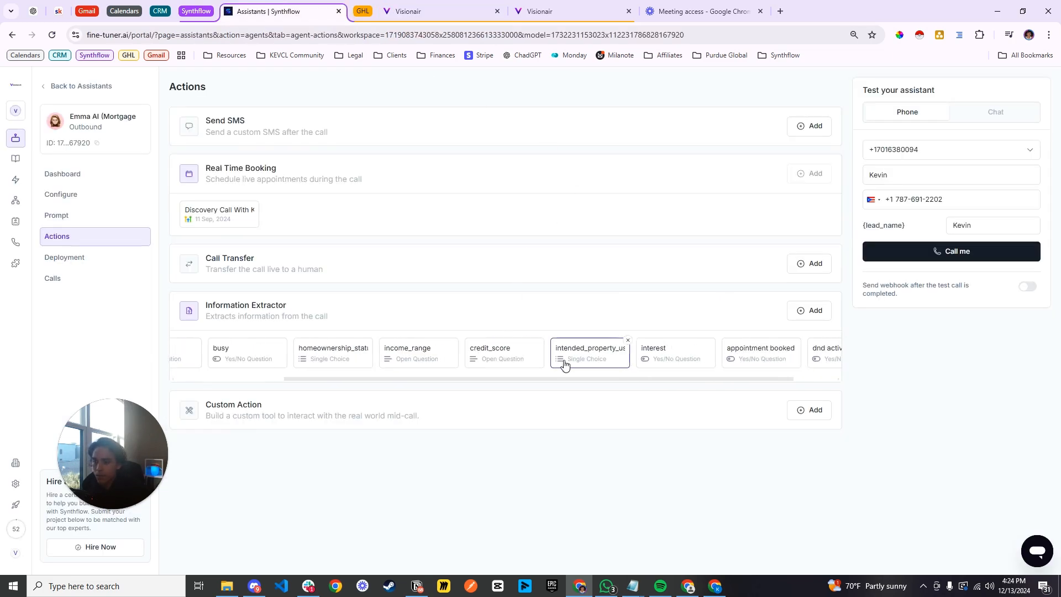
scroll(588, 346, "right", 1)
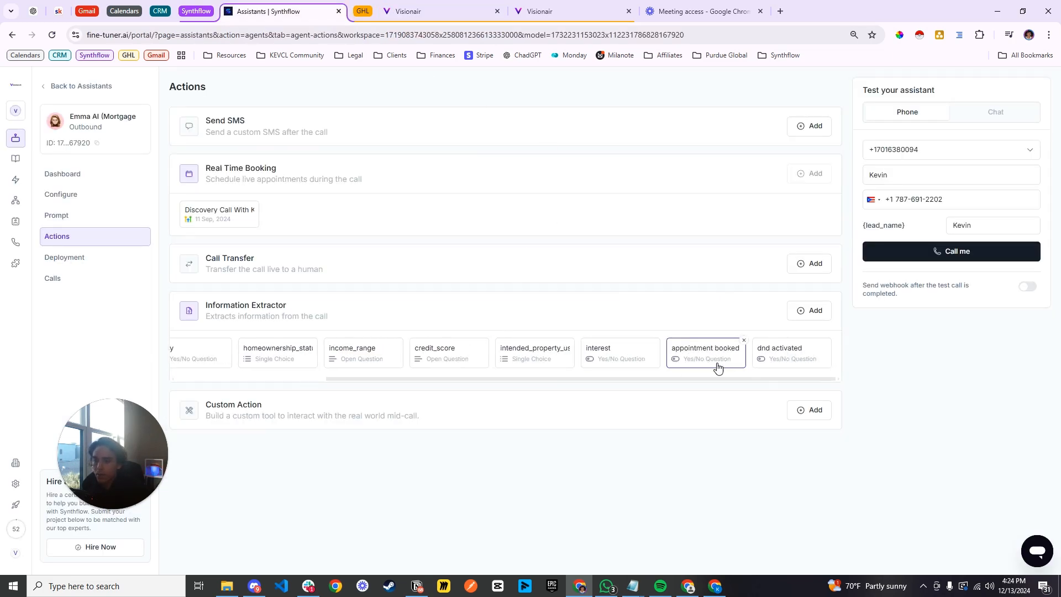
Step: Return to the workflow and examine the appointment and interest criteria values of the Interested (Booked Appointment) branch
left_click(431, 16)
double_click(834, 226)
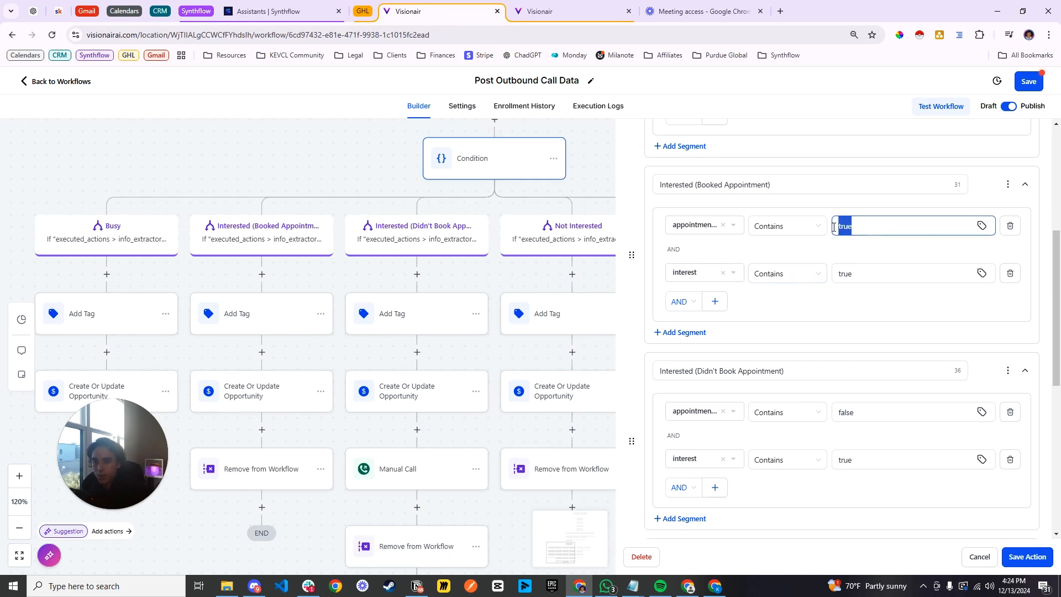
scroll(697, 228, "down", 1)
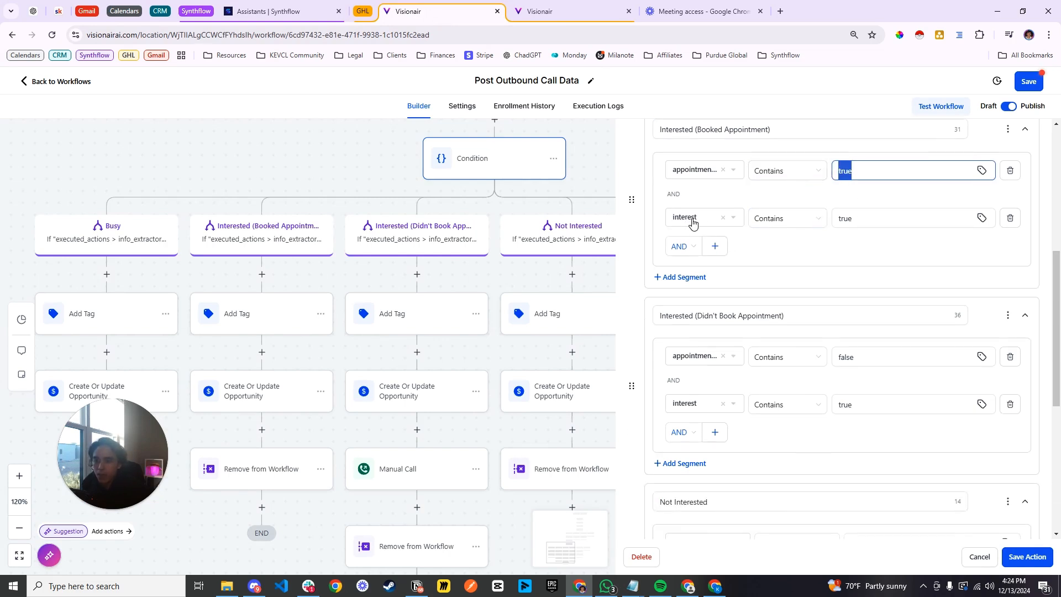
scroll(769, 211, "down", 1)
scroll(829, 241, "up", 2)
double_click(842, 274)
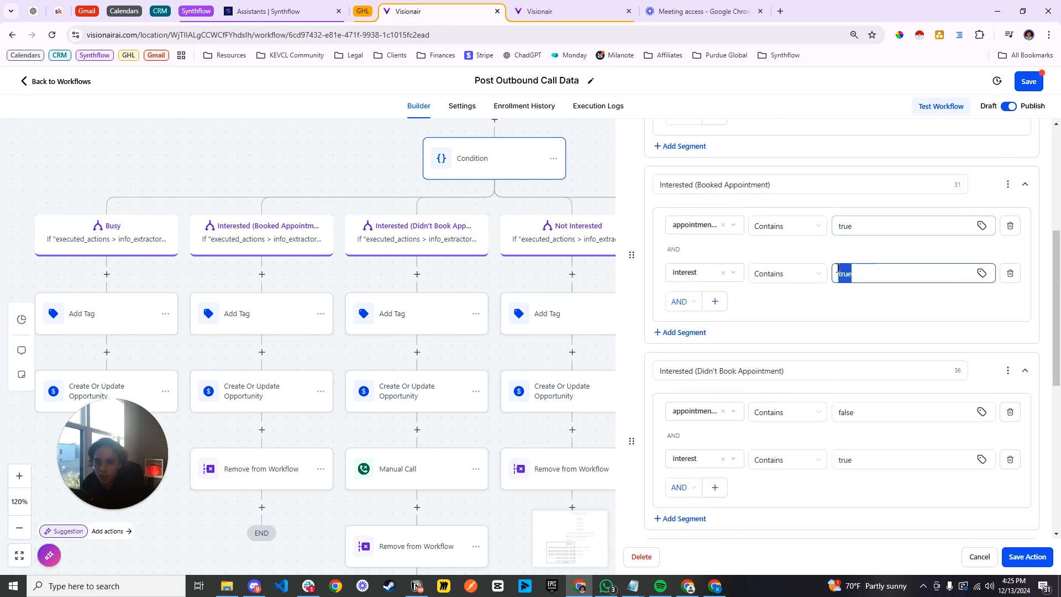
left_click_drag(666, 185, 683, 182)
left_click_drag(722, 185, 762, 190)
left_click_drag(844, 227, 860, 226)
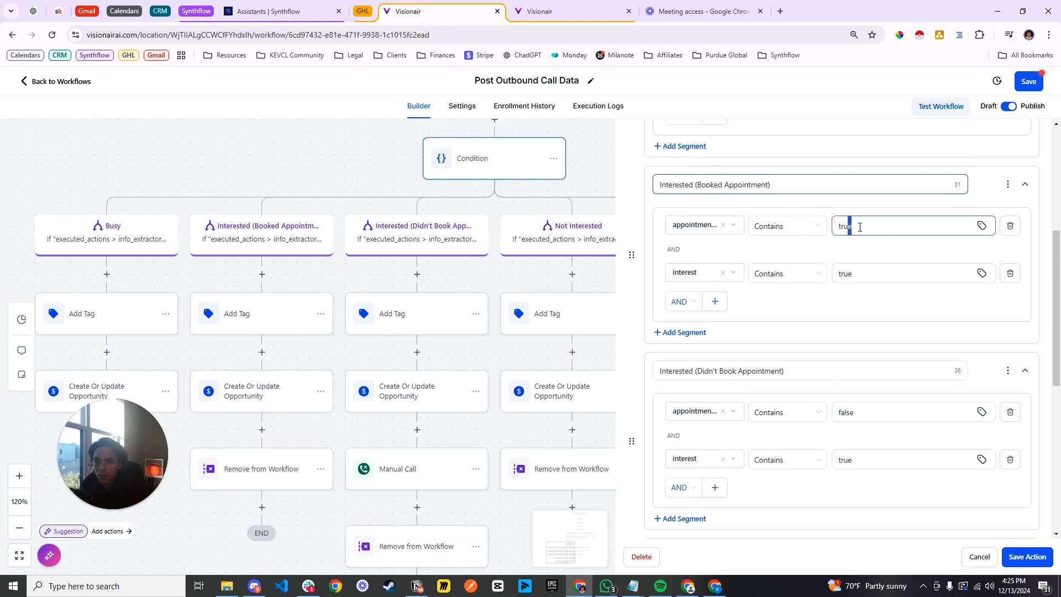
left_click_drag(861, 273, 831, 284)
Step: Examine the name and the appointment and interest criteria values of the Interested (Didn't Book Appointment) branch
scroll(794, 334, "down", 1)
scroll(792, 334, "down", 2)
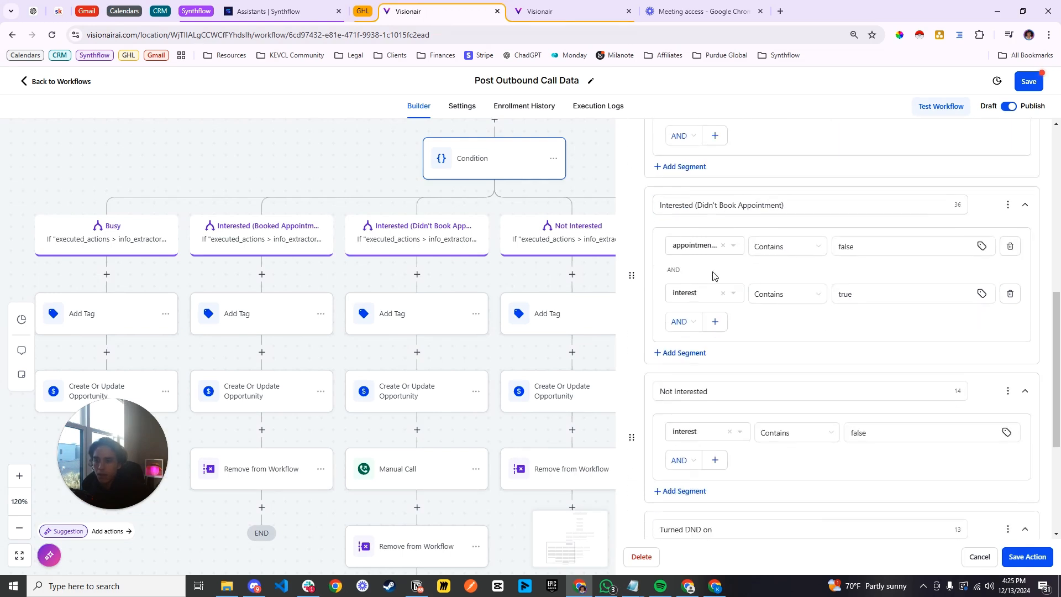
left_click_drag(661, 206, 784, 203)
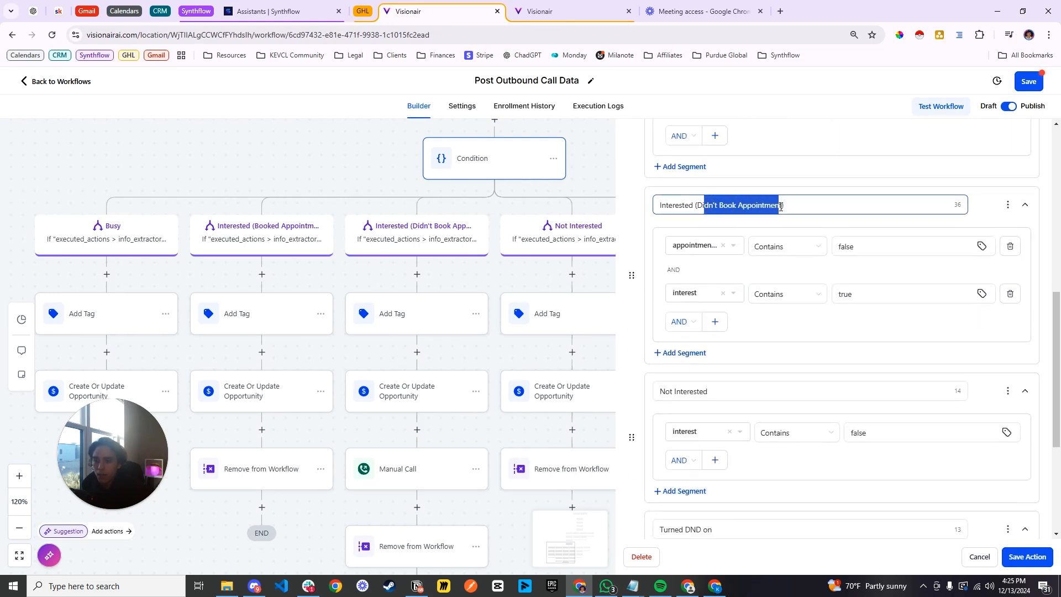
scroll(729, 211, "down", 1)
left_click_drag(660, 150, 693, 151)
scroll(746, 176, "up", 1)
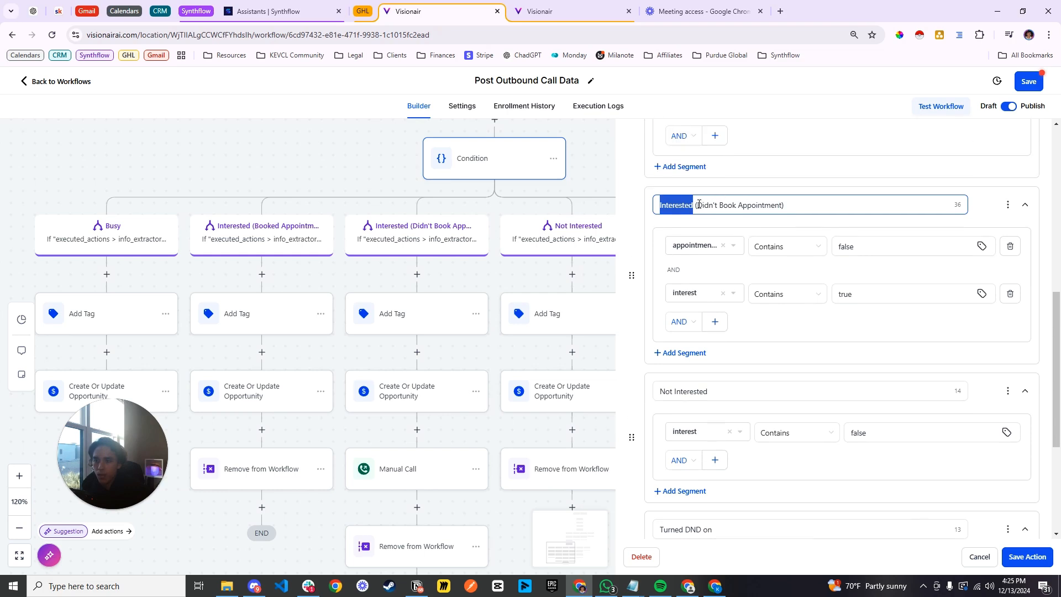
left_click_drag(697, 204, 771, 205)
scroll(828, 223, "down", 1)
left_click_drag(866, 241, 836, 241)
scroll(846, 253, "up", 1)
double_click(846, 249)
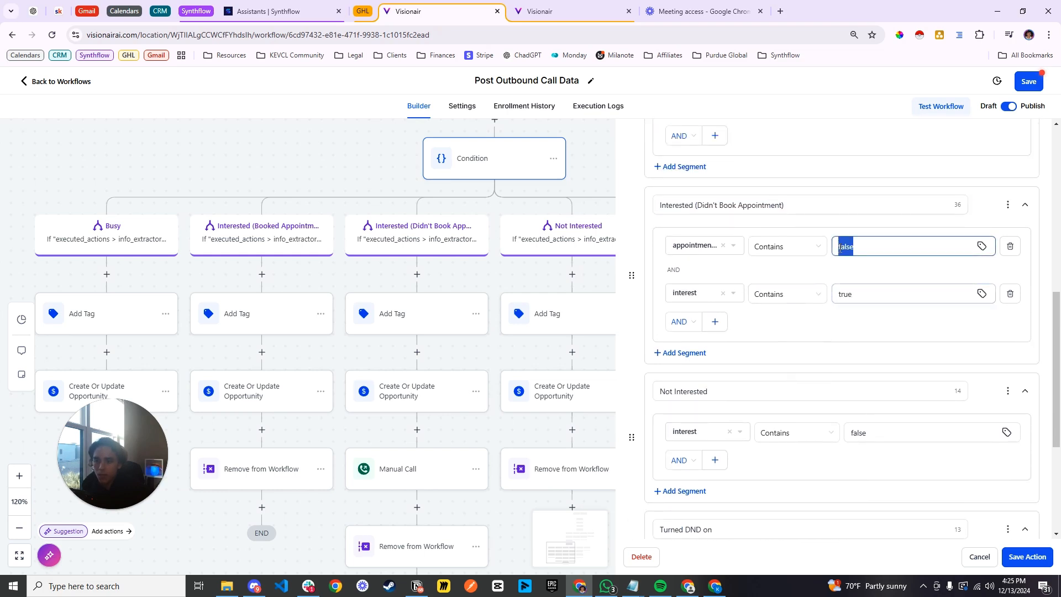
Step: Review the criteria of the Not Interested and Turned DND on branches, and close the Condition without saving
scroll(722, 273, "down", 2)
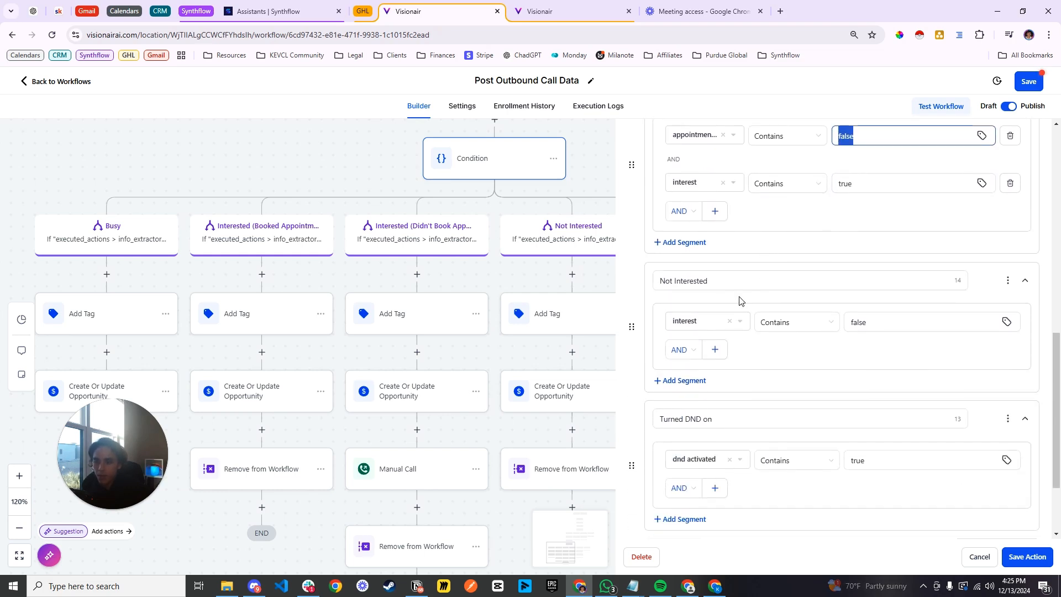
scroll(817, 298, "down", 1)
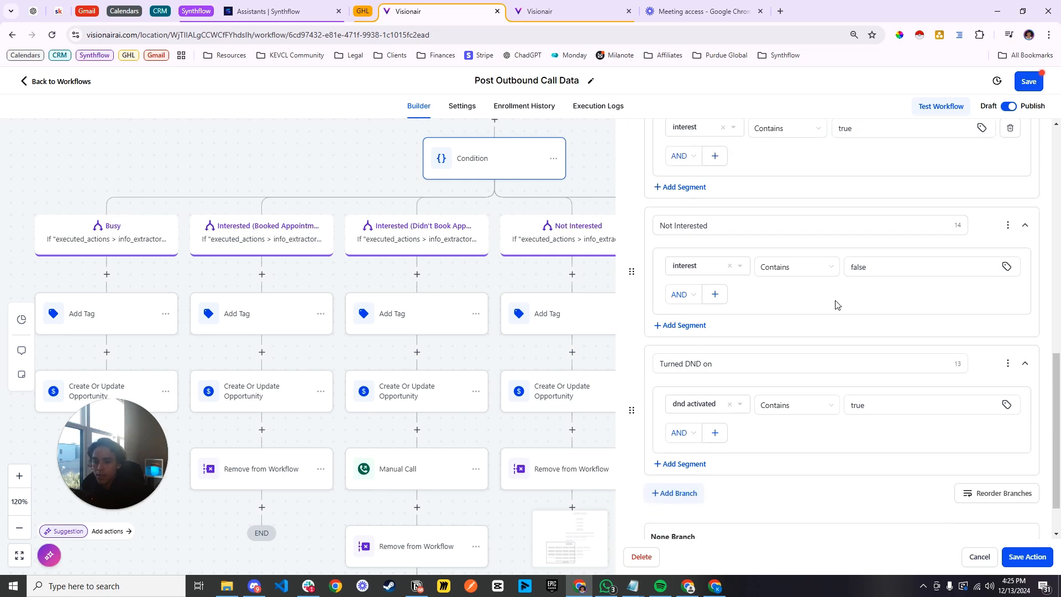
left_click(885, 267)
double_click(859, 267)
left_click(892, 267)
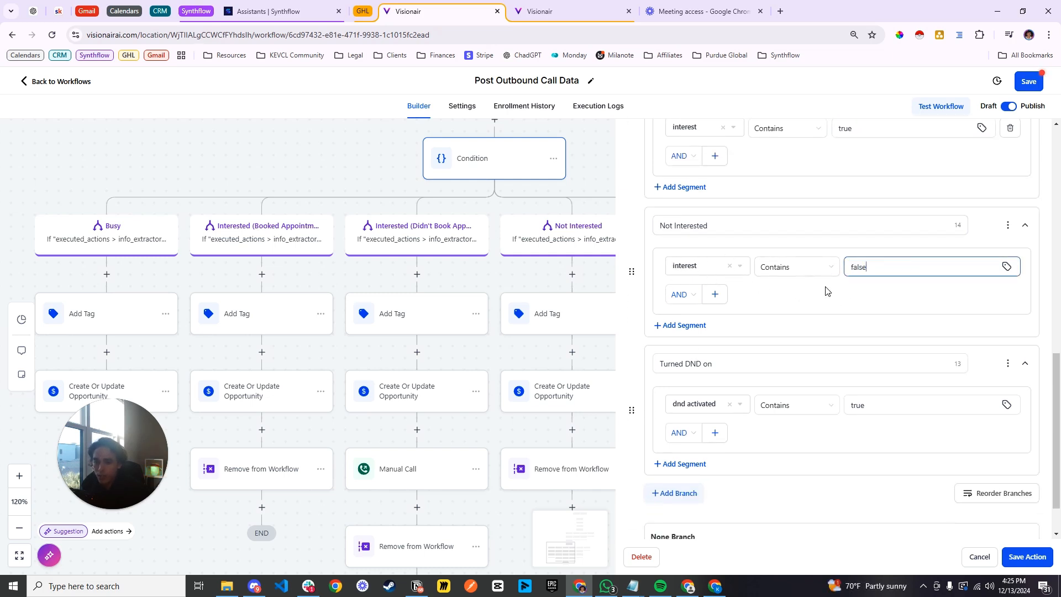
scroll(825, 291, "down", 1)
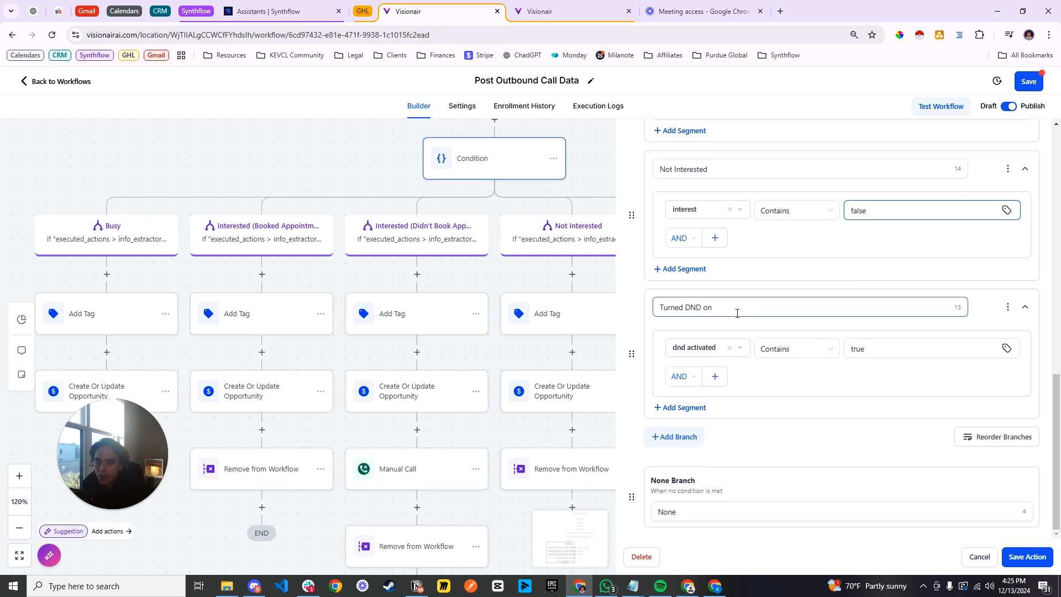
double_click(859, 349)
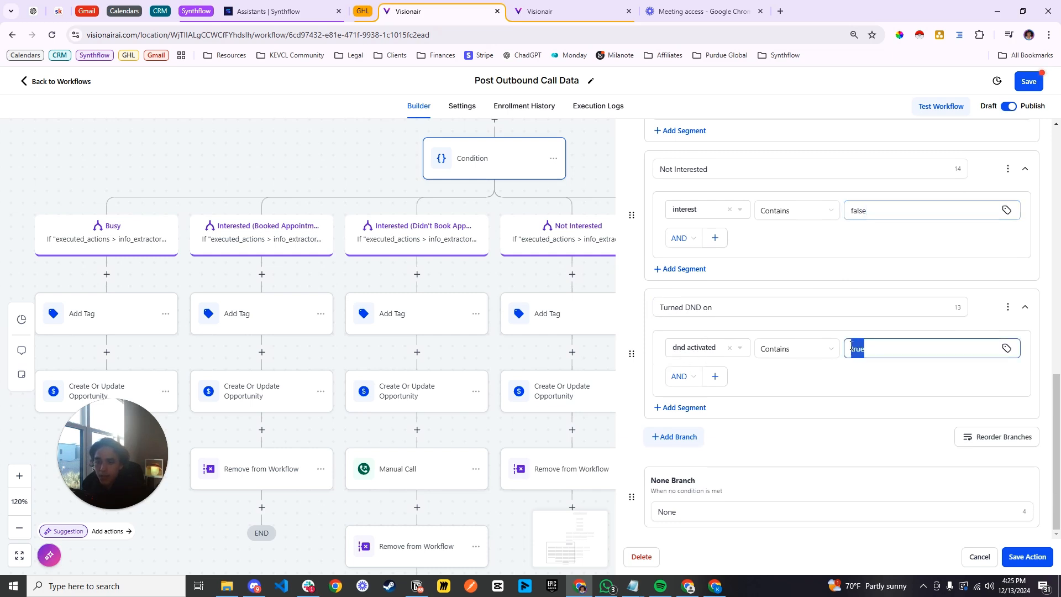
left_click(983, 558)
left_click_drag(504, 273, 562, 263)
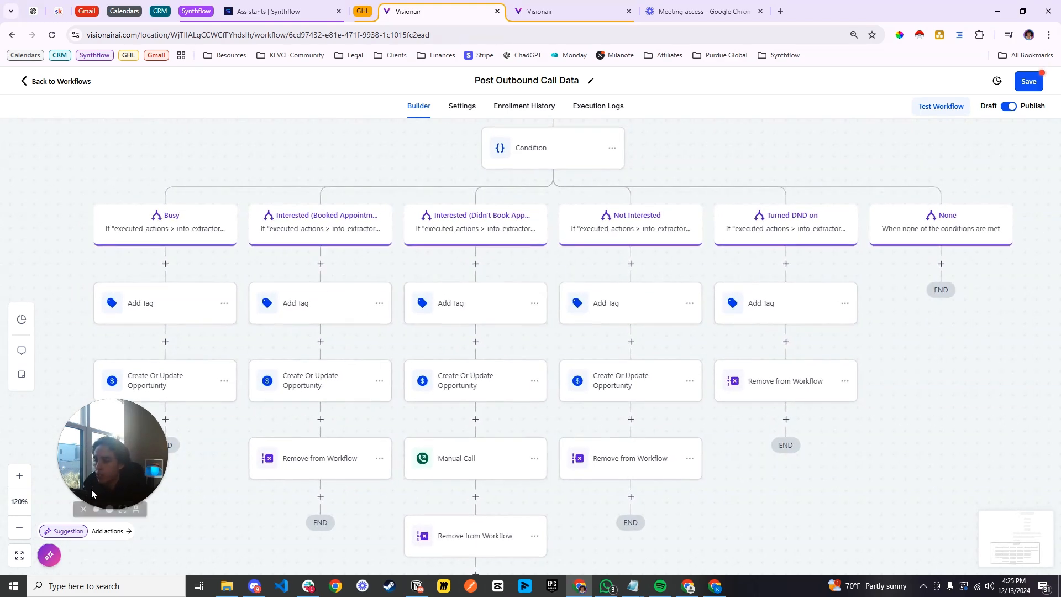
left_click(19, 527)
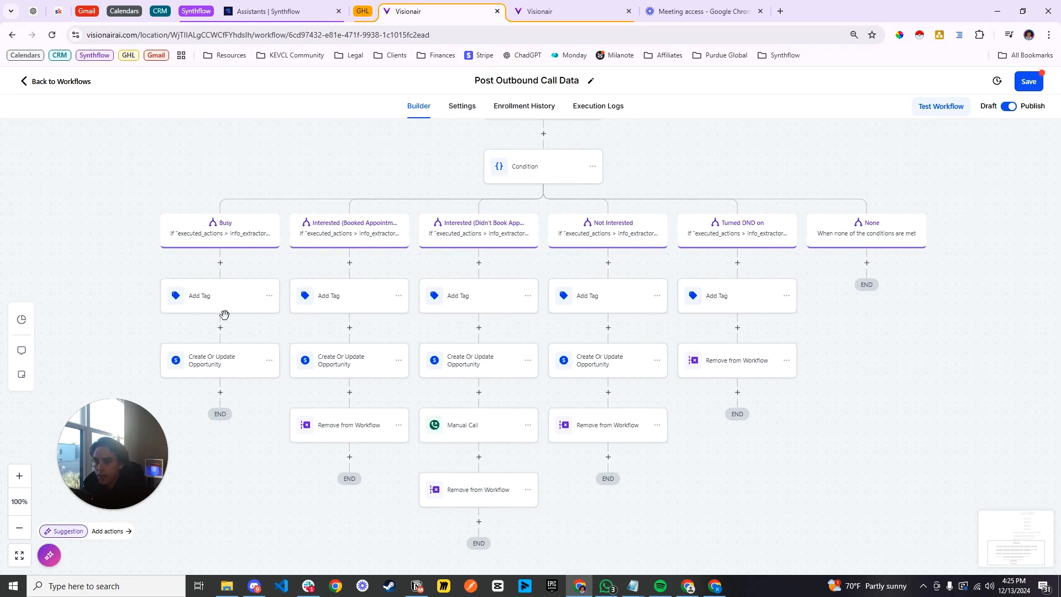
Step: Examine the Busy branch's tag and opportunity actions, move the existing opportunity to the Busy stage on the Opportunities board, and return to the workflow
left_click(200, 304)
left_click(210, 364)
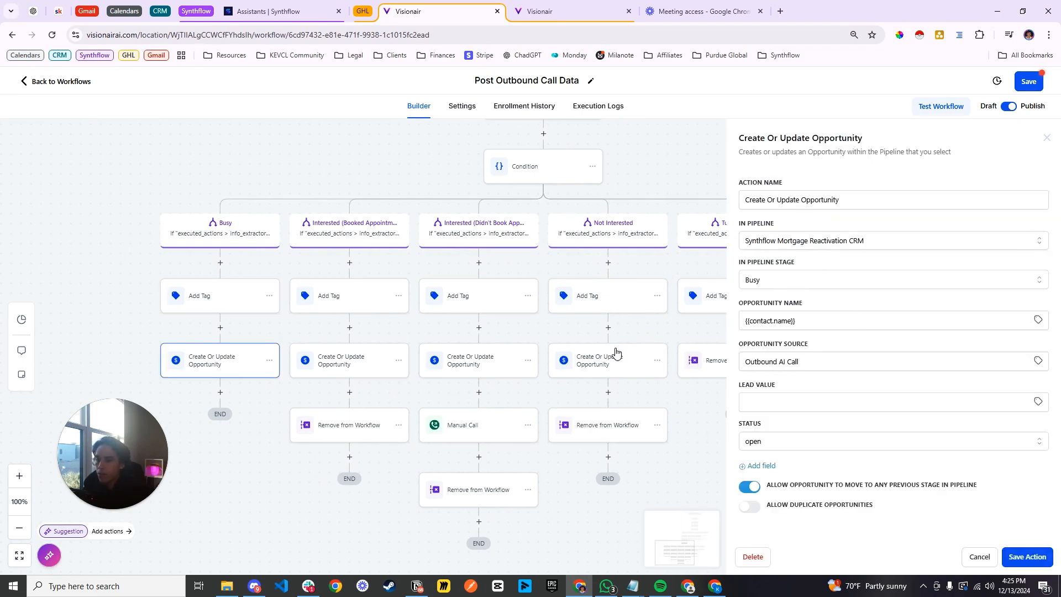
left_click(540, 11)
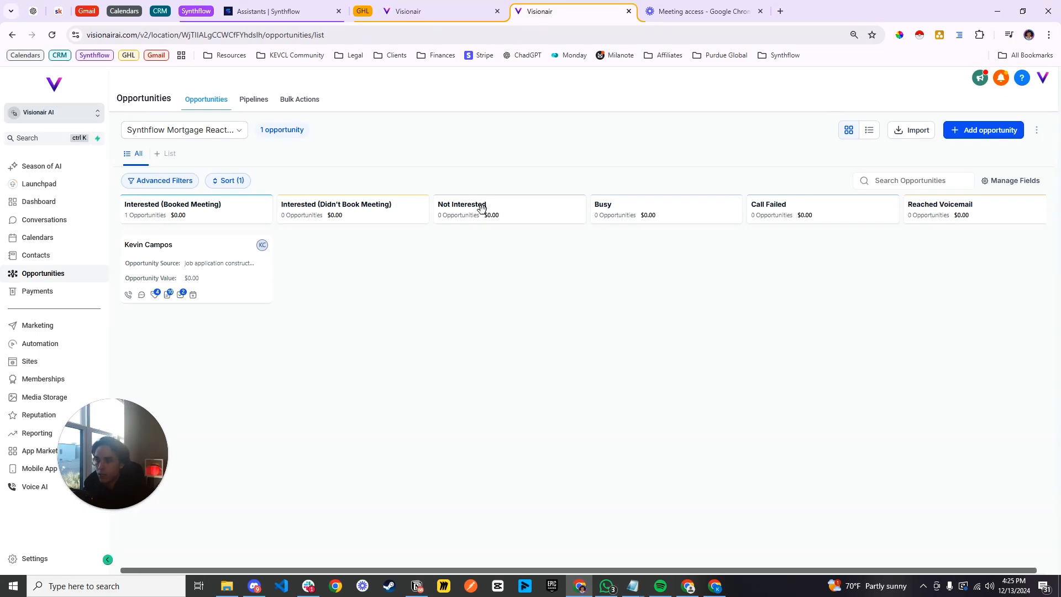
left_click_drag(242, 261, 690, 279)
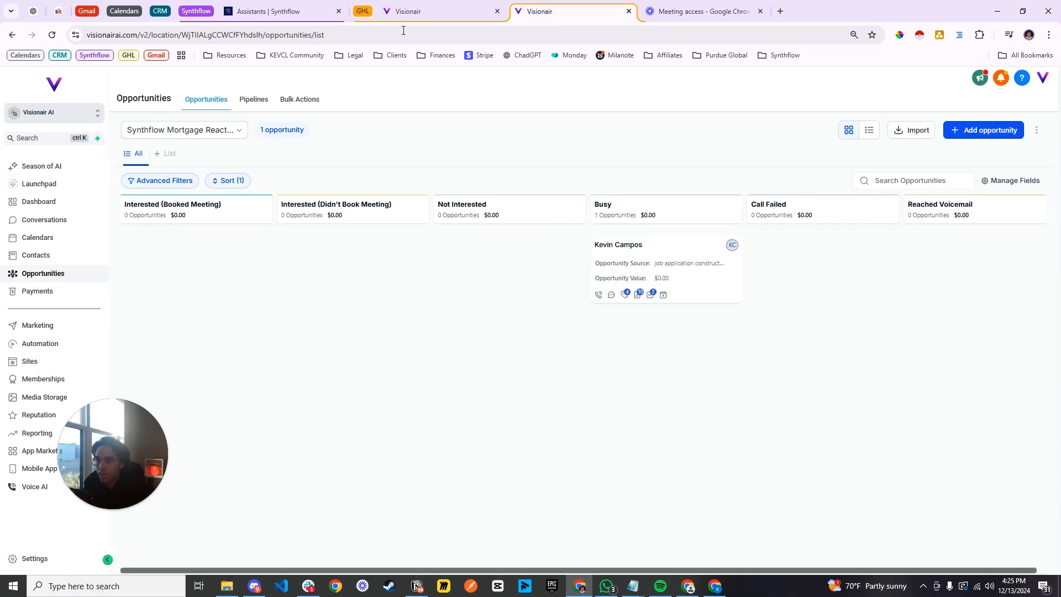
left_click(408, 11)
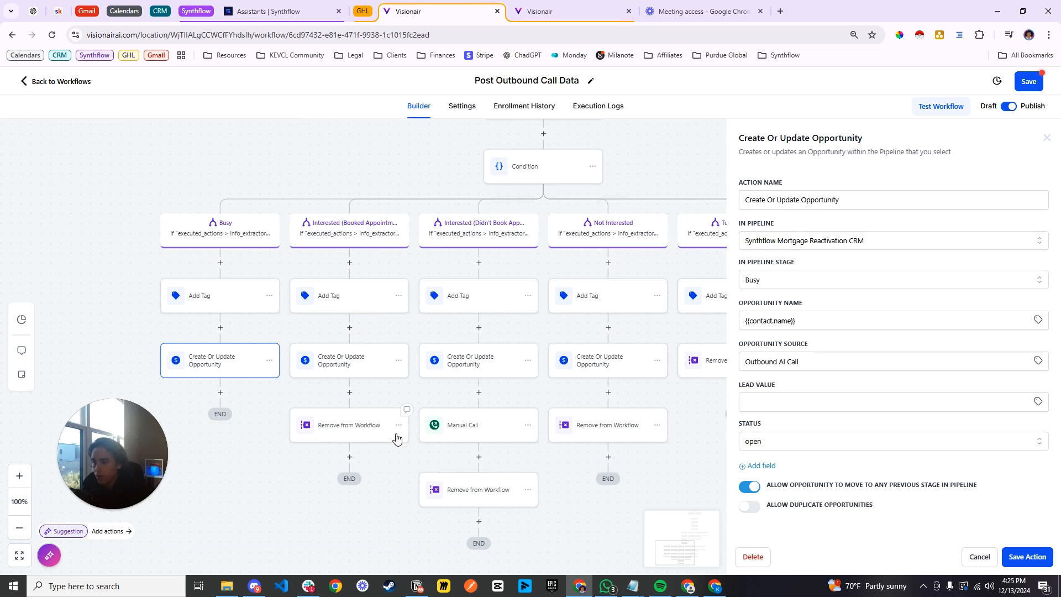
Step: Close the Busy opportunity action without saving, and examine the Not Interested branch's opportunity action and the Turned DND on branch's tag
scroll(474, 269, "up", 1)
scroll(471, 268, "down", 1)
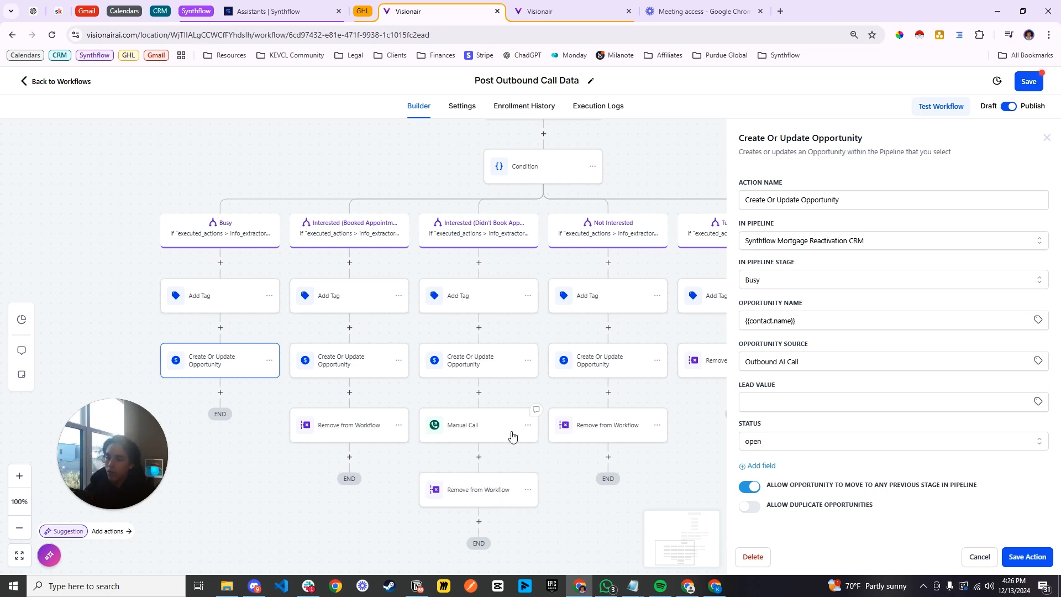
left_click(979, 556)
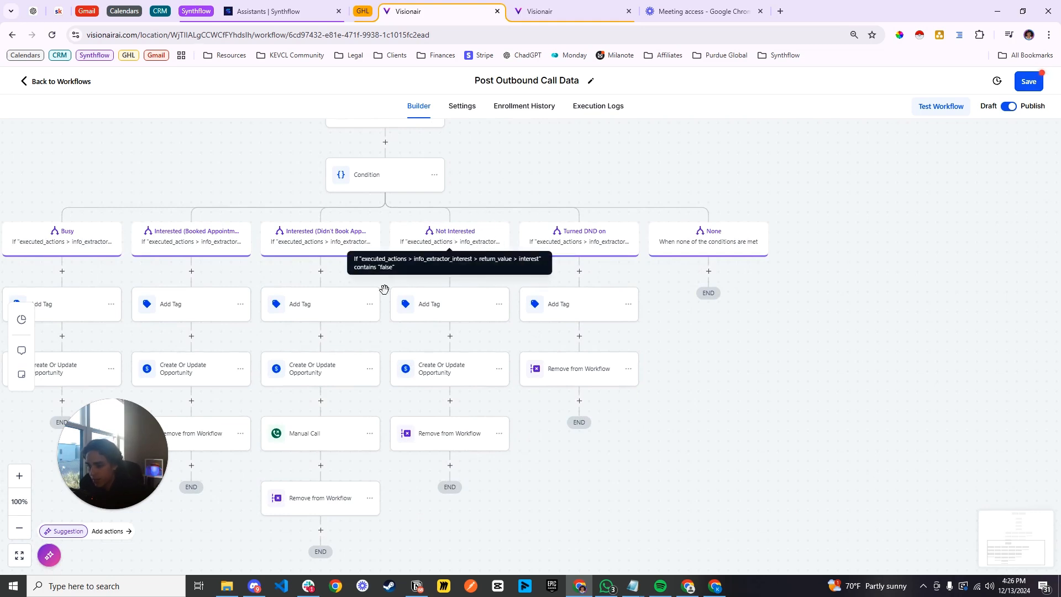
left_click(420, 316)
left_click(443, 376)
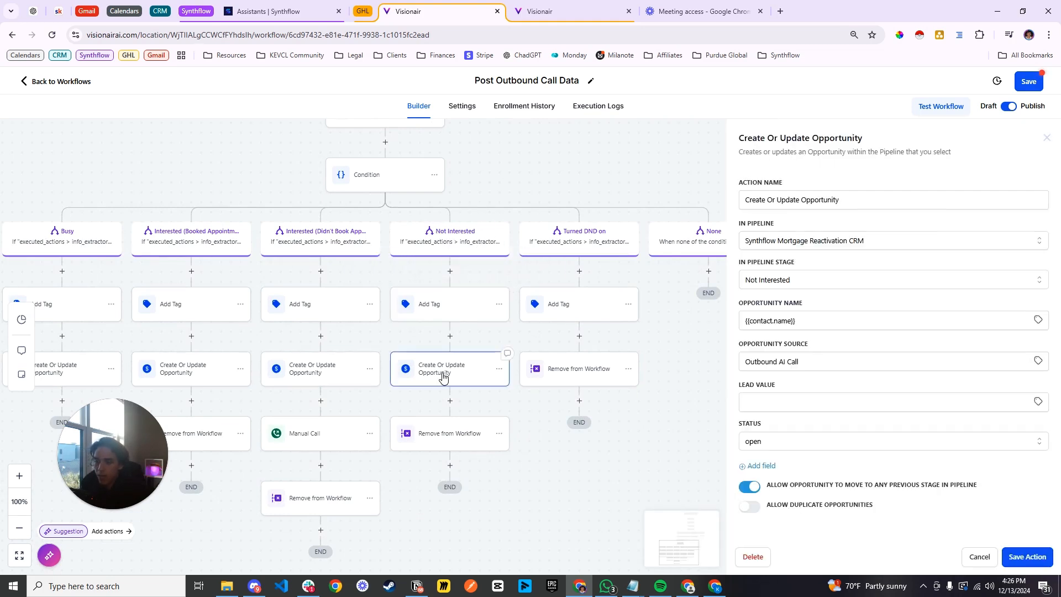
left_click_drag(624, 463, 593, 474)
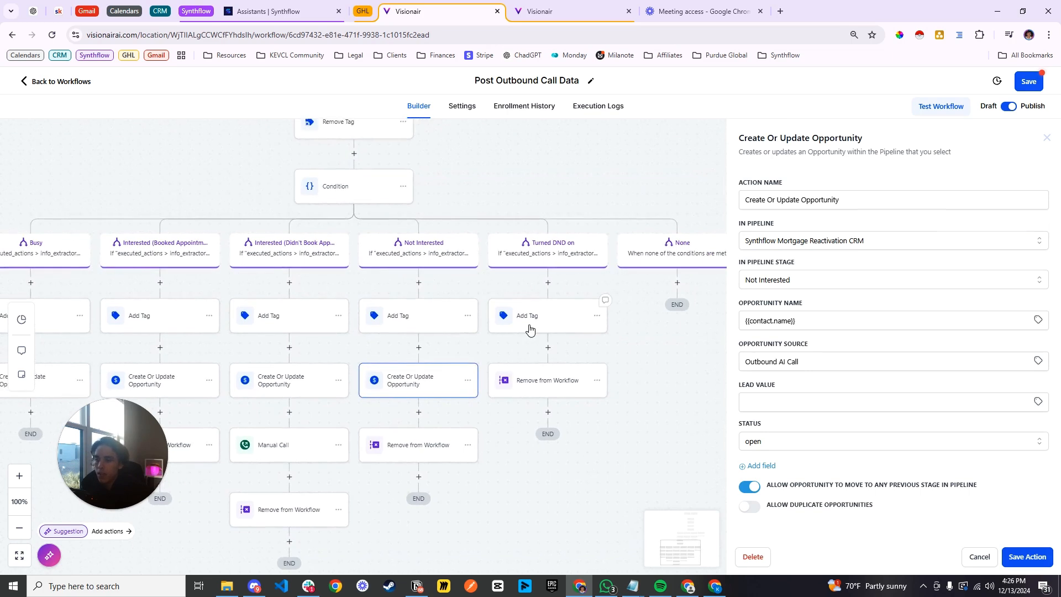
left_click(528, 328)
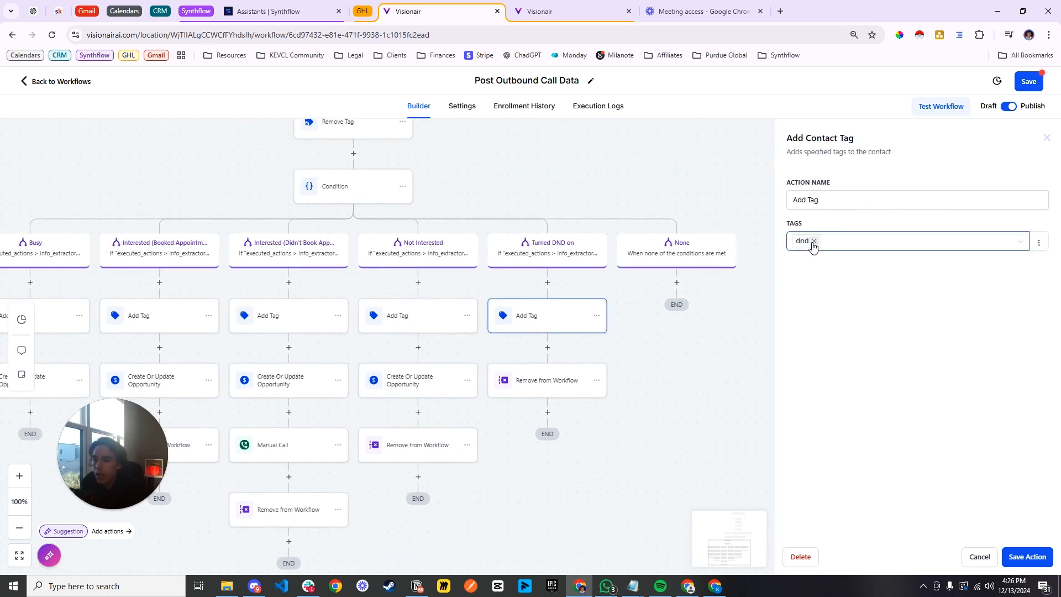
Step: Insert an Enable/Disable DND action between Add Tag and Remove from Workflow in the Turned DND on branch
left_click(548, 347)
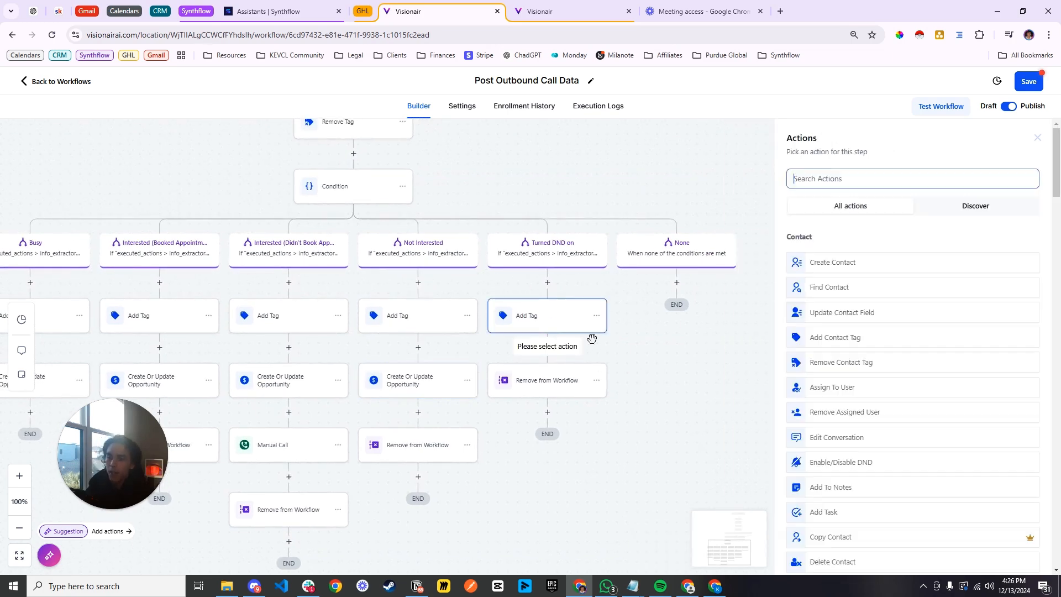
type("dnd")
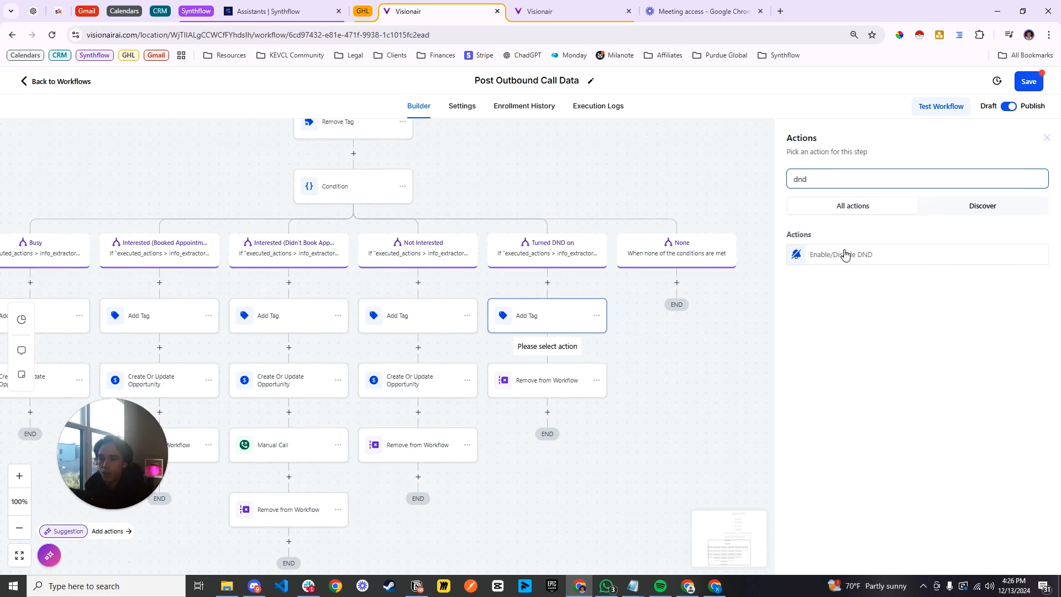
left_click(794, 255)
Step: Set the DND action to Disable DND for specific channels, choose Call as the channel, and save the action
left_click(830, 245)
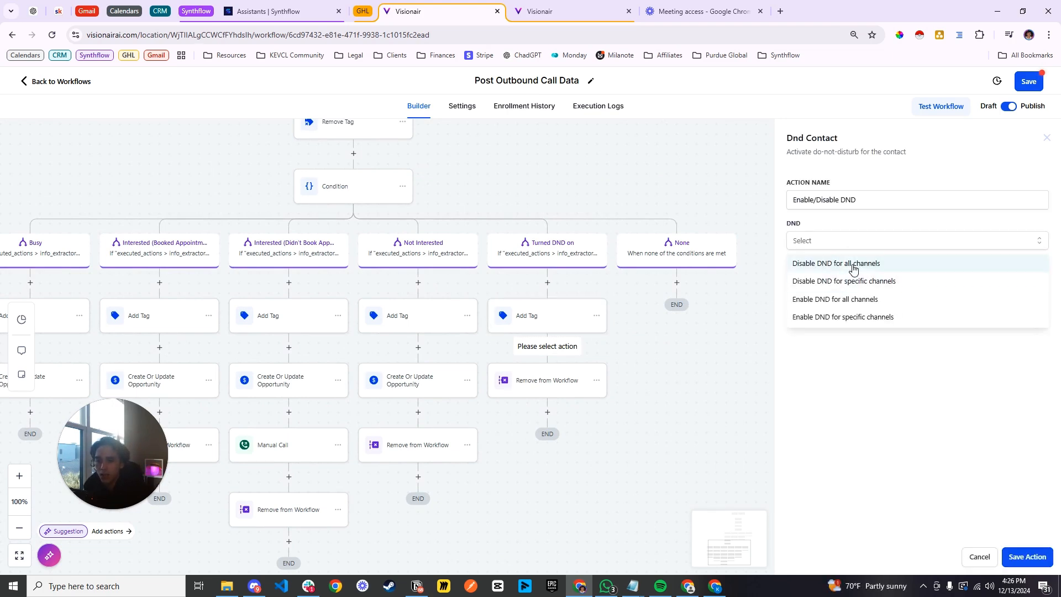
left_click(873, 281)
left_click(855, 287)
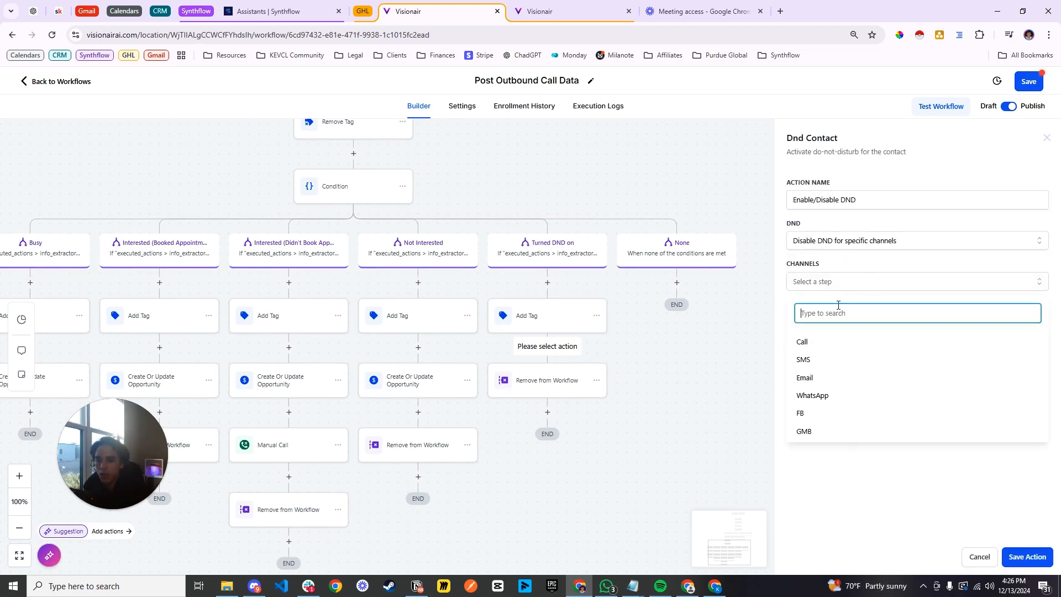
left_click(820, 348)
left_click(810, 274)
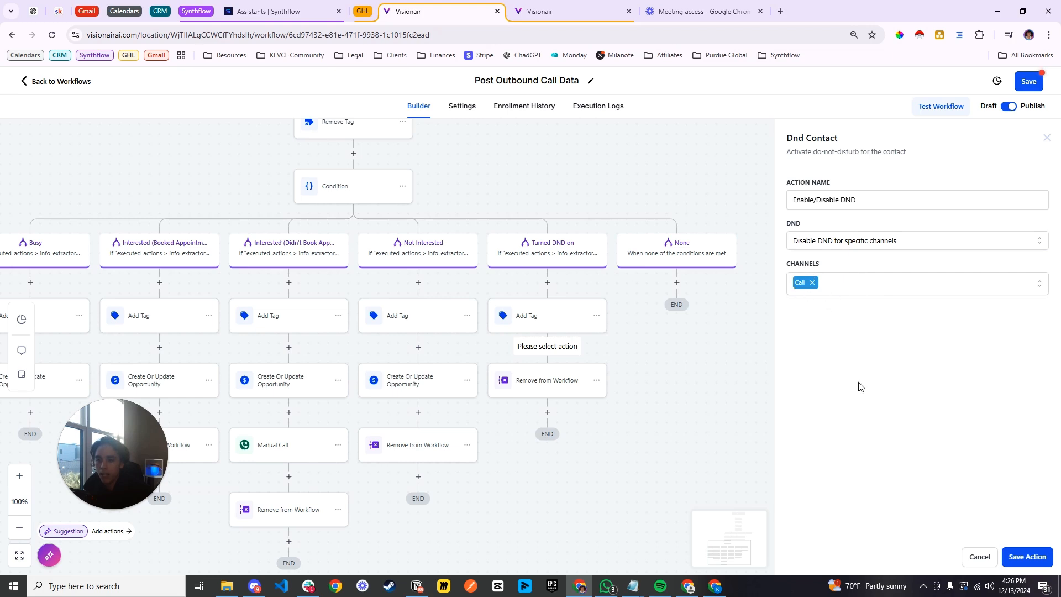
left_click(1027, 557)
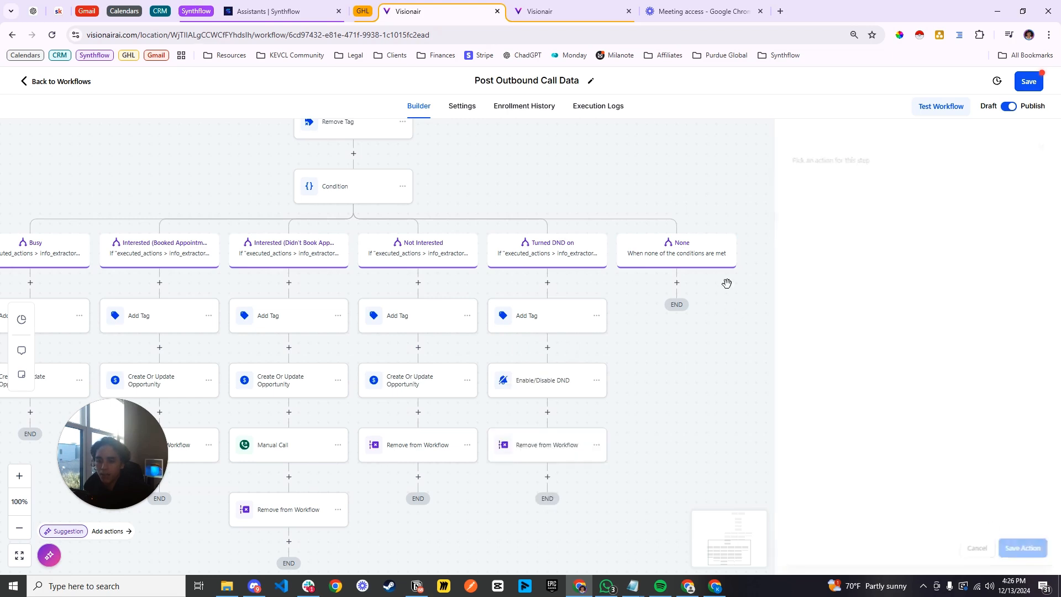
Step: Save the Post Outbound Call Data workflow
left_click(1028, 81)
left_click_drag(577, 175, 531, 525)
left_click(19, 527)
left_click(20, 527)
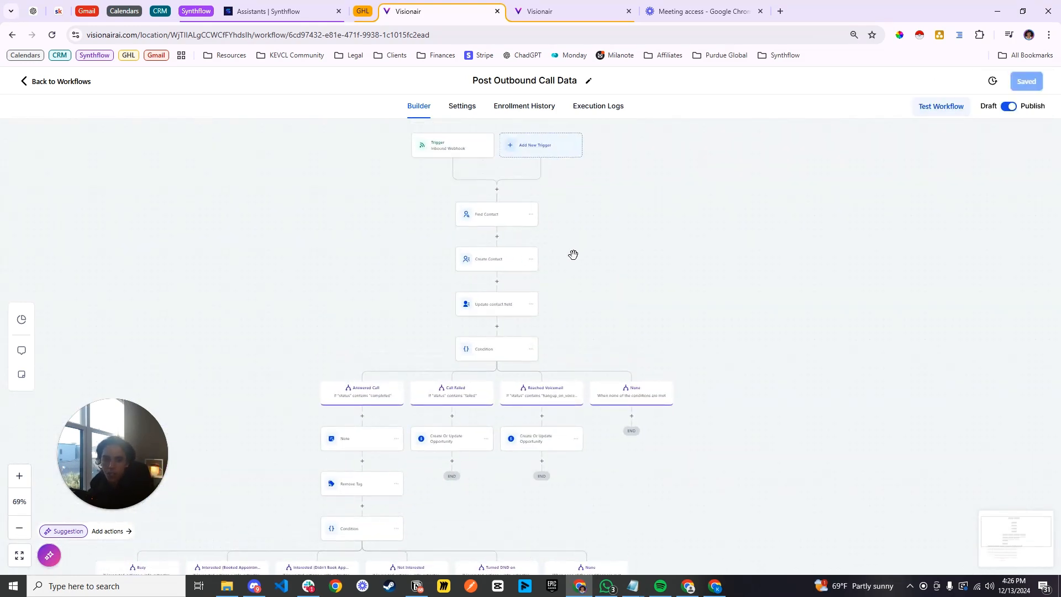
Step: Check the opportunity stages on the Opportunities board, switch to Synthflow, and start a test phone call with the mortgage assistant
left_click(551, 13)
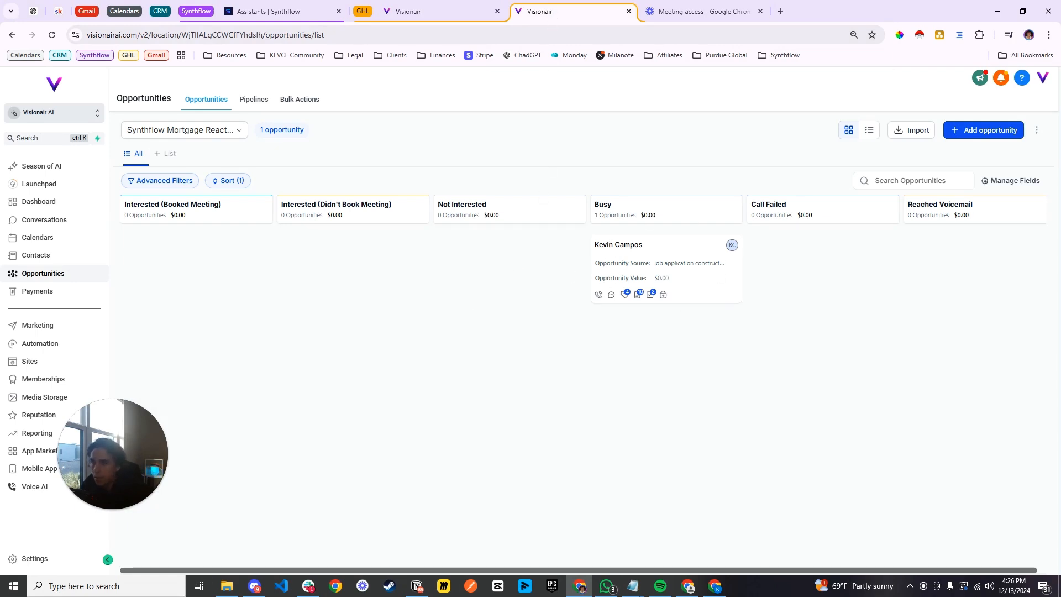
left_click(269, 11)
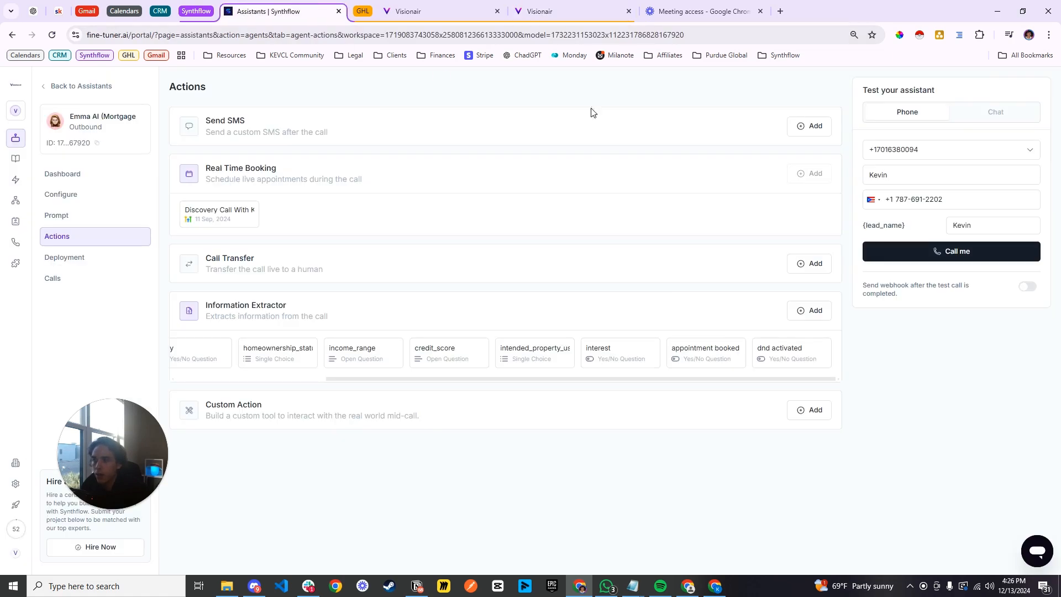
left_click(910, 253)
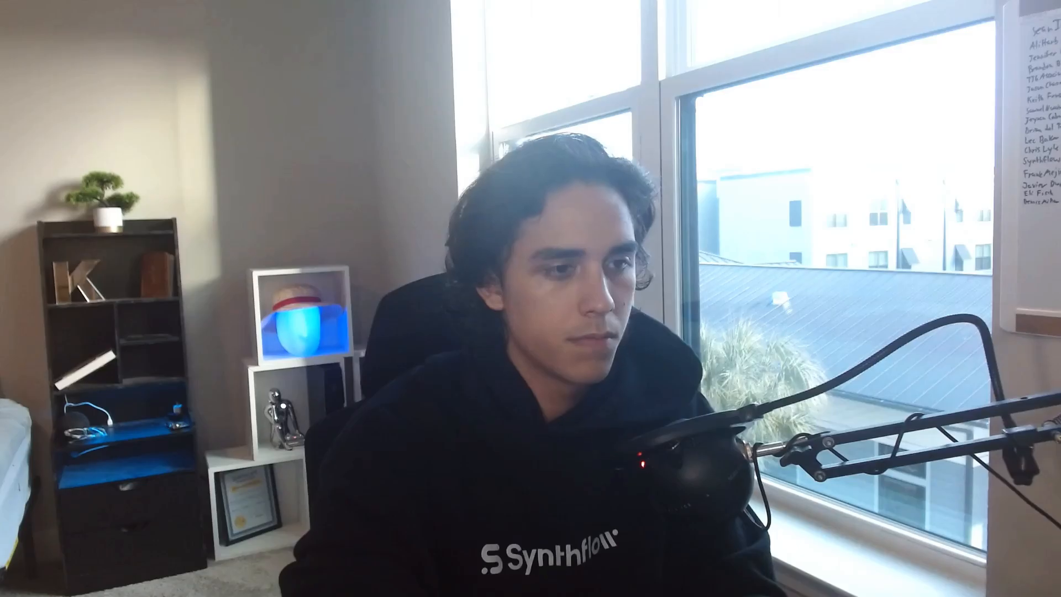